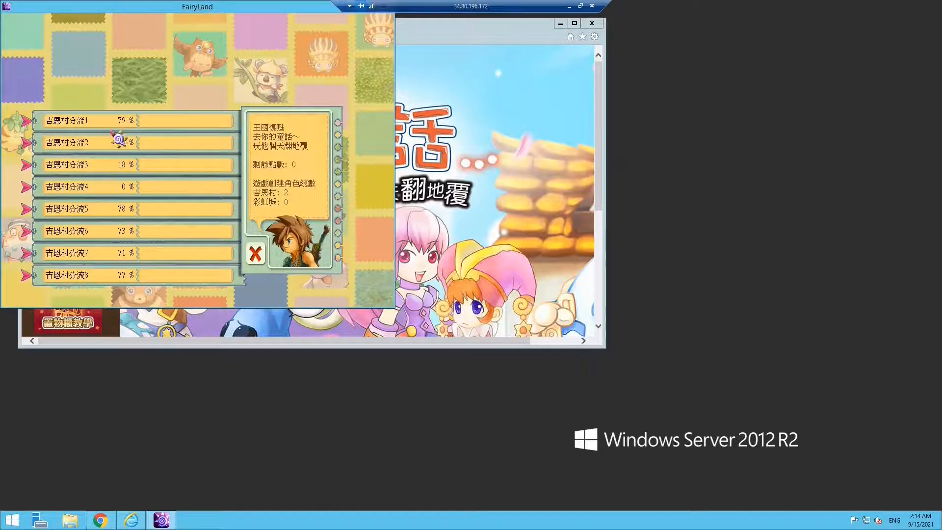
- Enter channel 吉恩村分流2 and turn off 日夜變化 in 系統設定
click(114, 135)
click(339, 260)
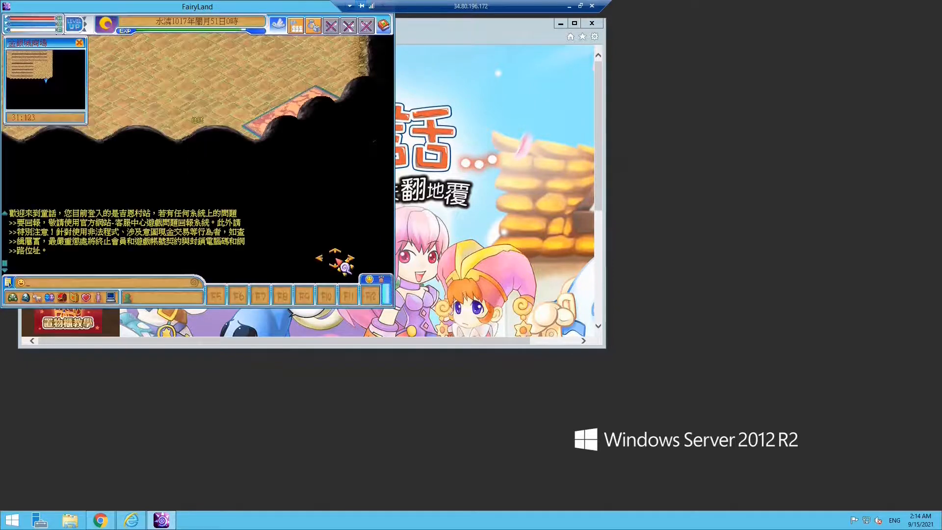
key(Escape)
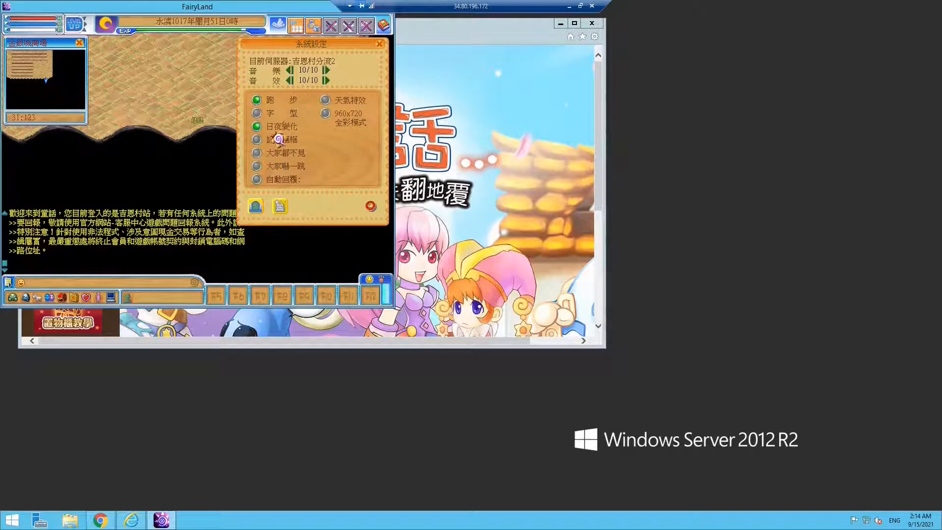
click(256, 126)
key(Escape)
- Buy one display shelf from the merchant's buy window
click(245, 105)
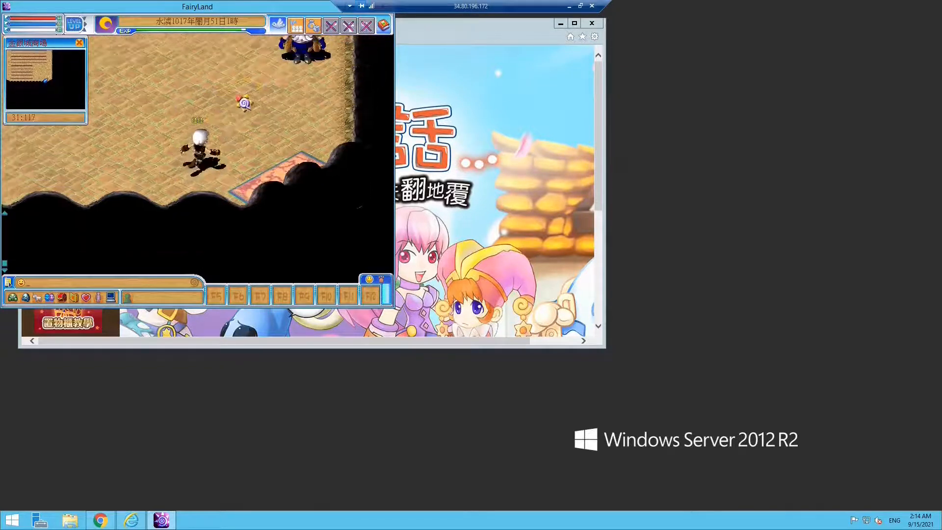
click(278, 76)
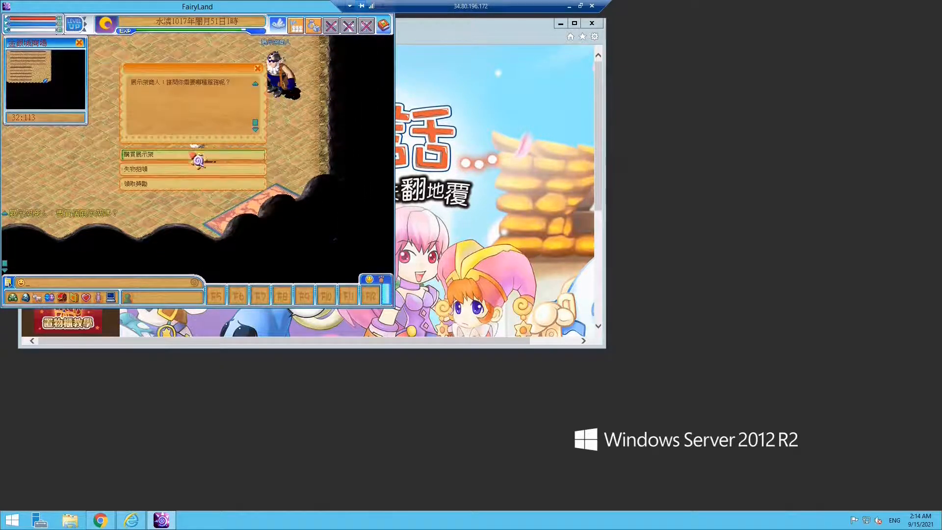
click(194, 157)
click(221, 104)
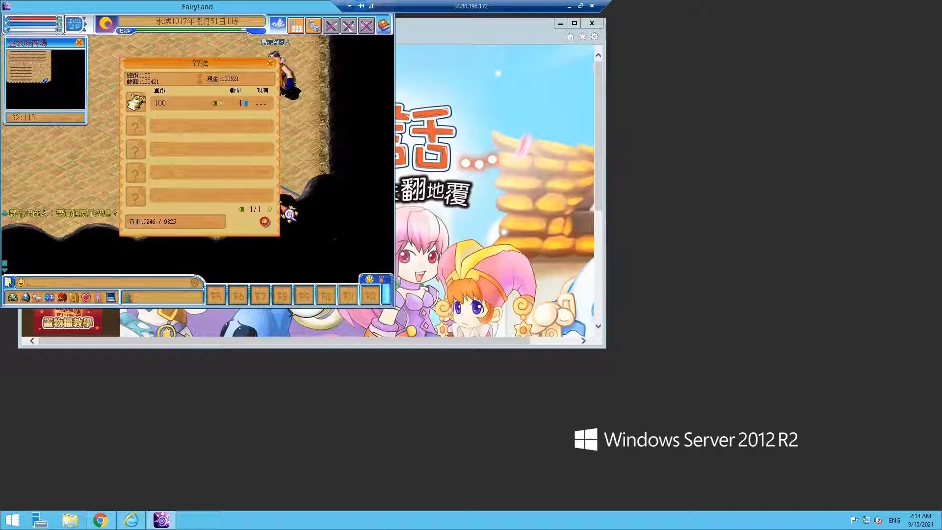
click(265, 221)
- Walk across the map and choose 切換分流 from the quit dialog
click(131, 144)
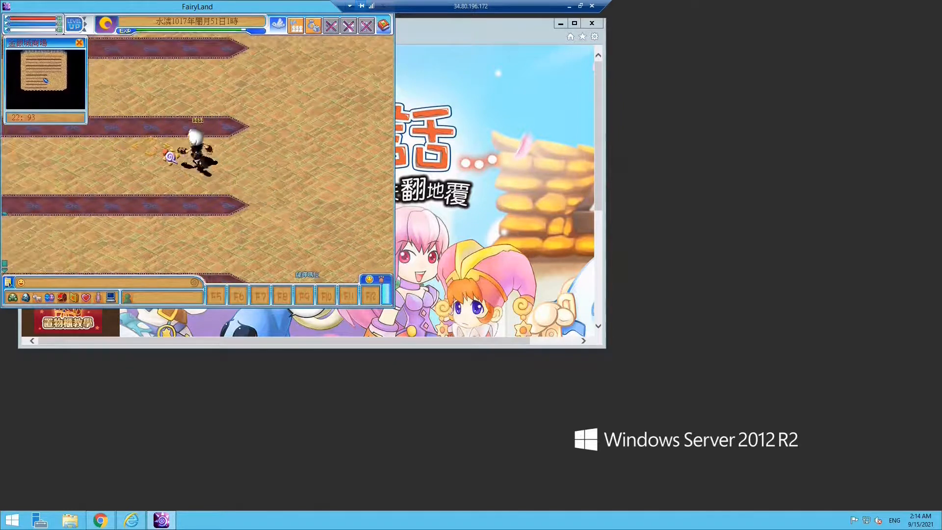
key(Escape)
click(191, 155)
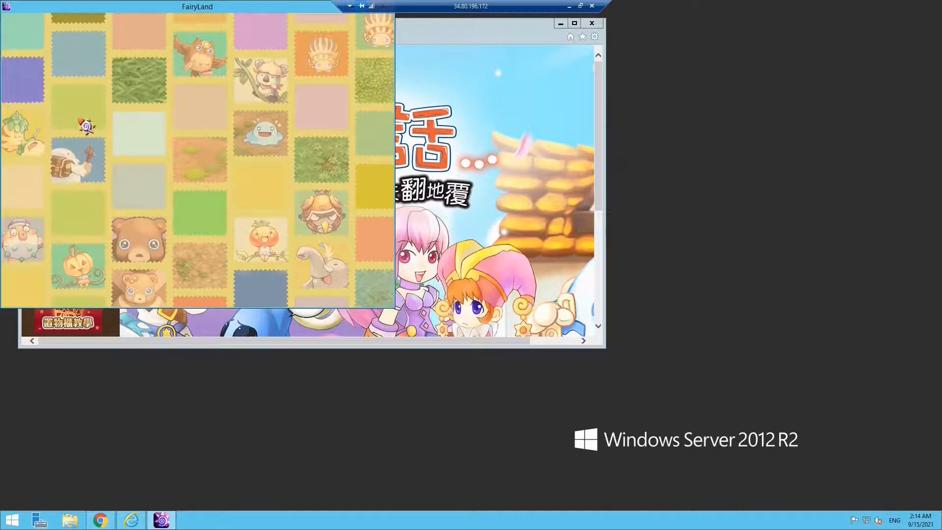
- Rejoin a channel with the character and walk it into the market's lower lane
click(83, 122)
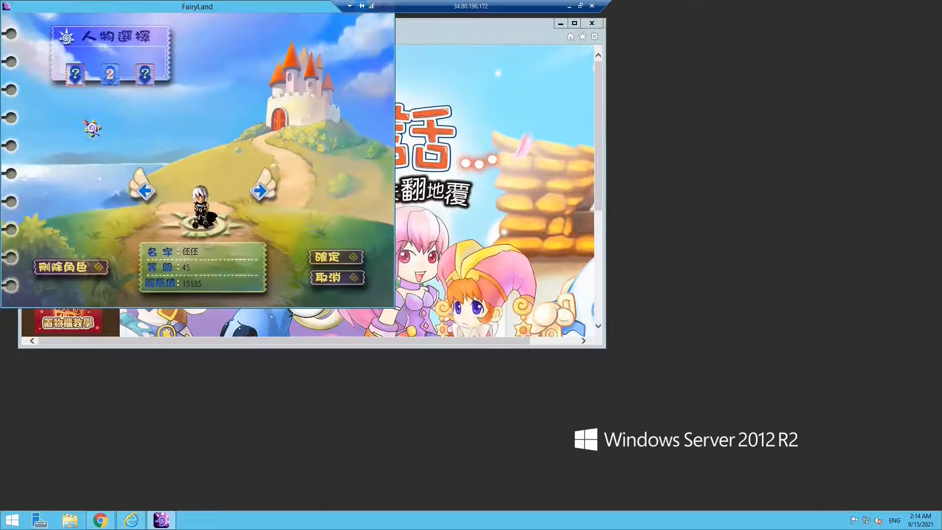
click(341, 263)
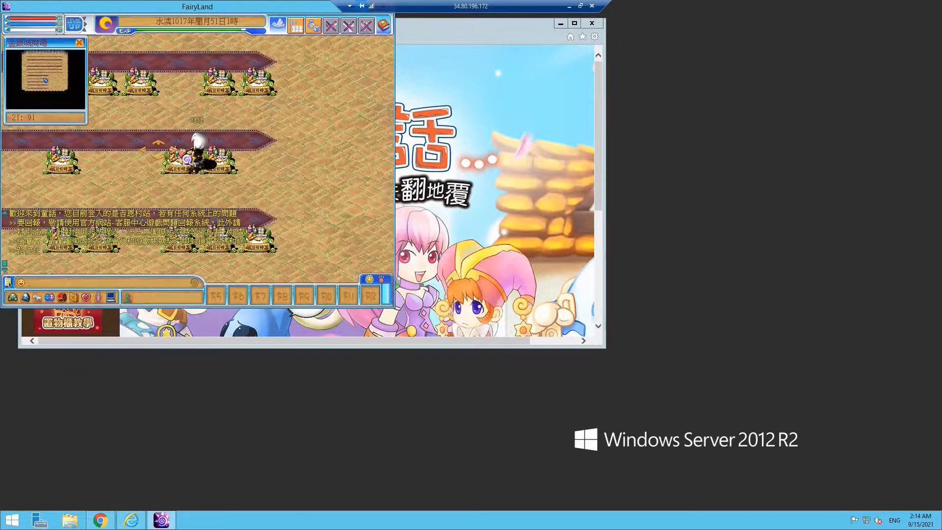
click(126, 154)
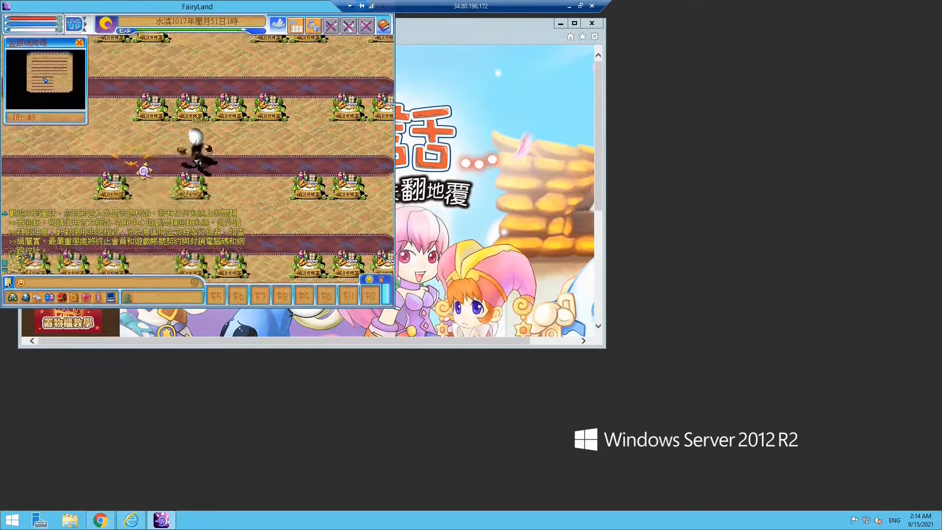
click(139, 153)
click(191, 113)
click(224, 92)
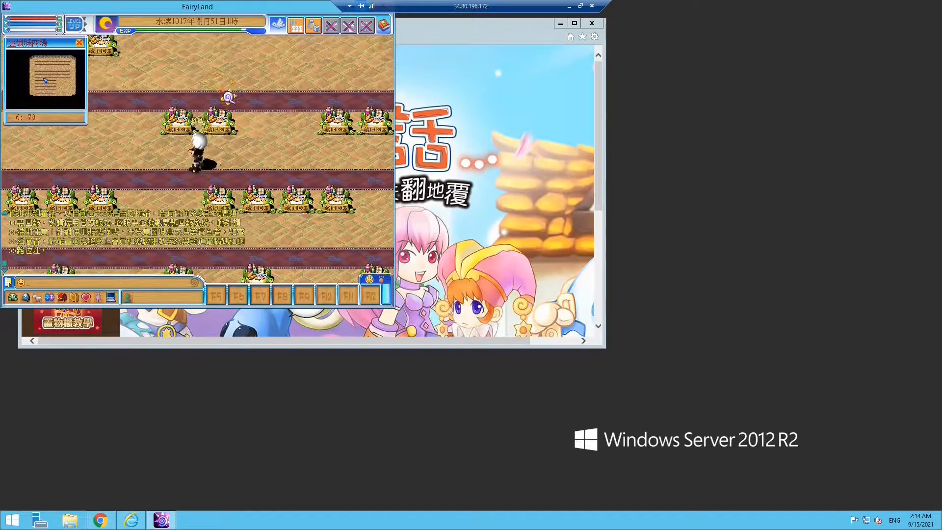
click(174, 182)
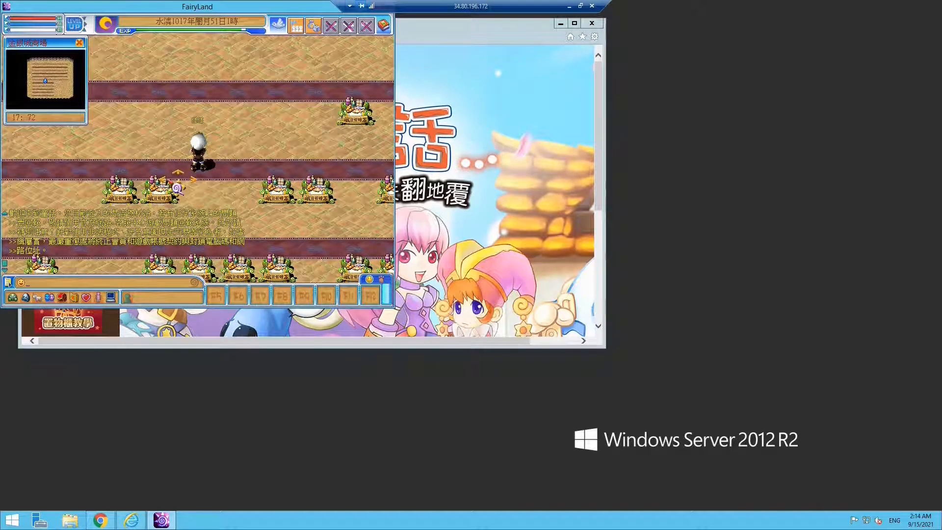
click(198, 236)
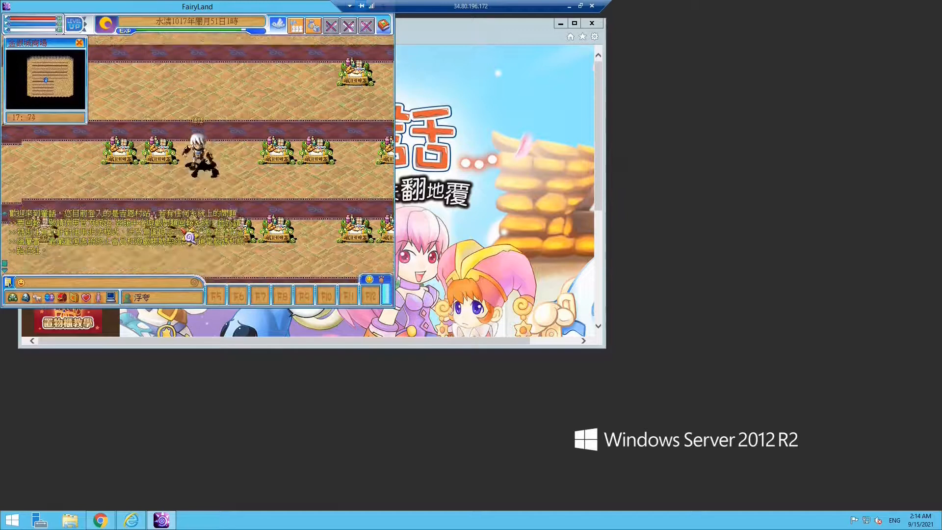
click(201, 236)
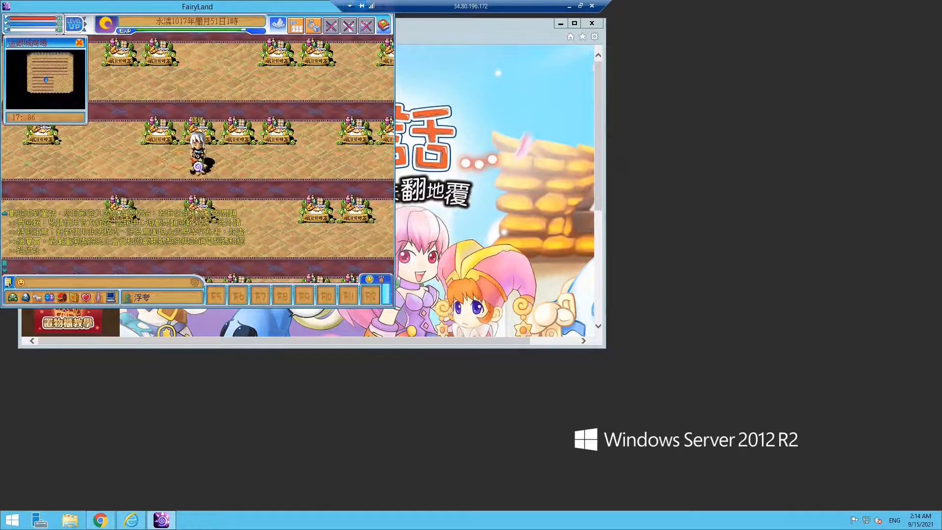
click(198, 190)
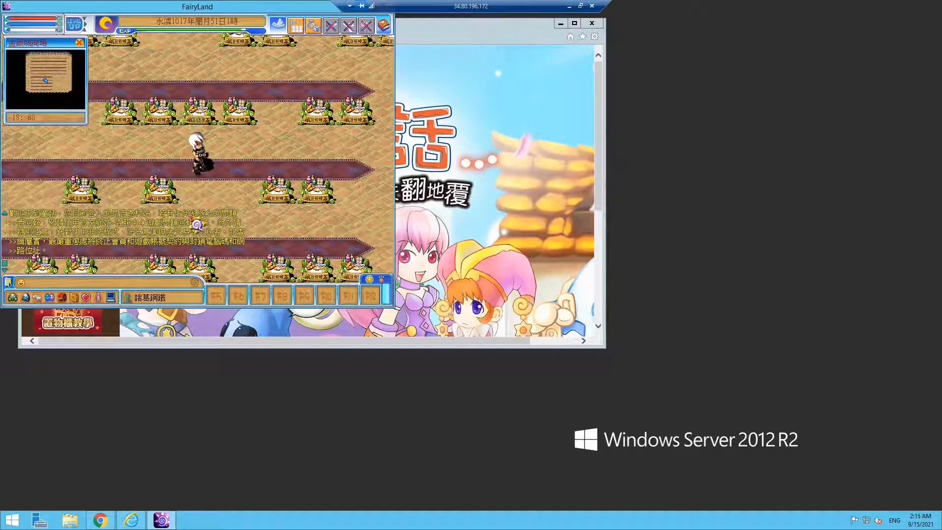
click(197, 229)
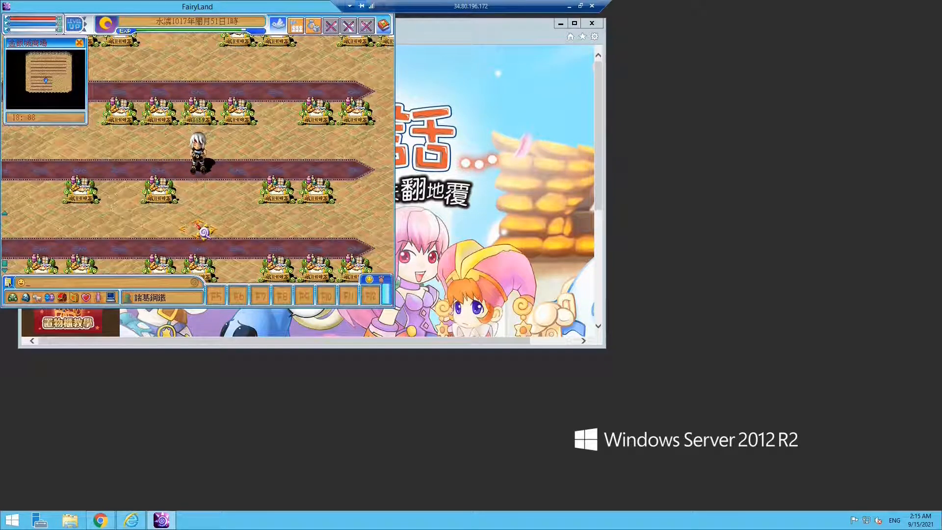
- Set up a stall with 超級傳送粉末 in slot 1 priced at 123,456
key(ctrl+e)
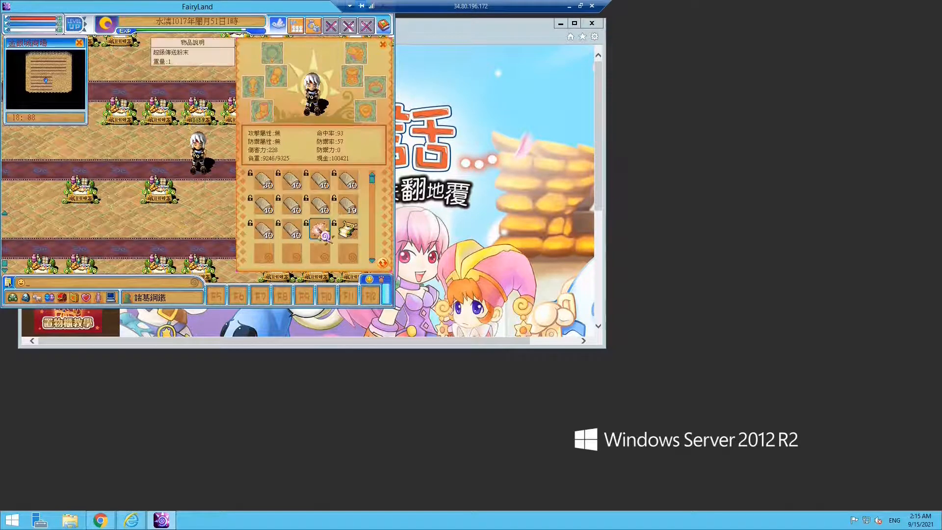
double_click(348, 229)
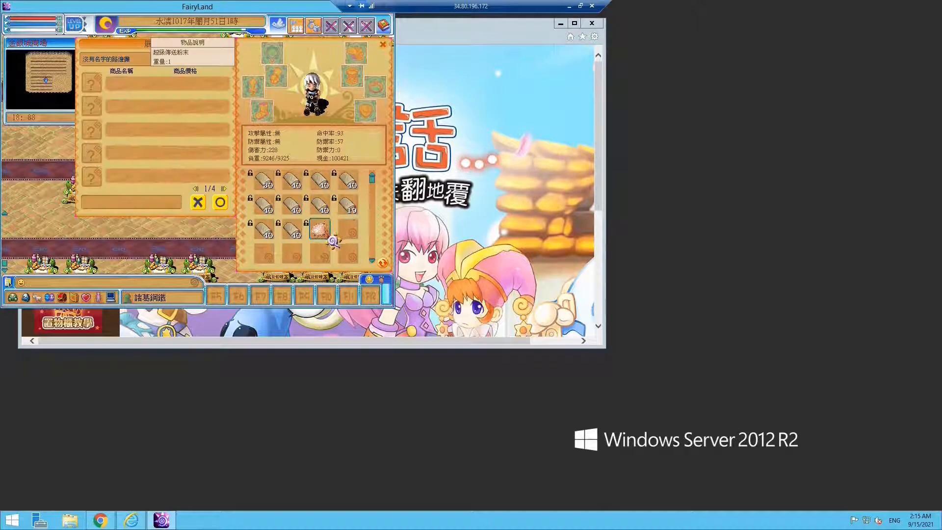
click(333, 241)
click(95, 86)
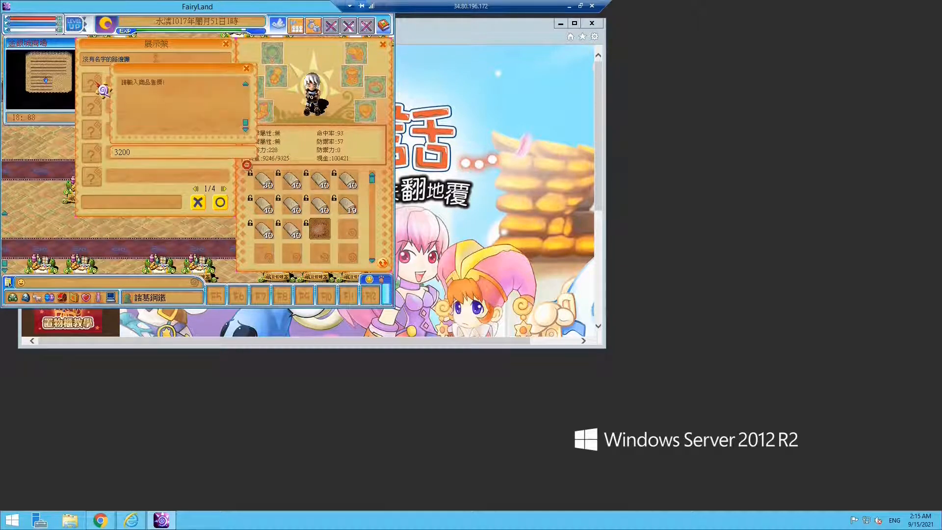
key(BackSpace)
key(BackSpace)
key(BackSpace)
key(BackSpace)
text(123,456)
key(Return)
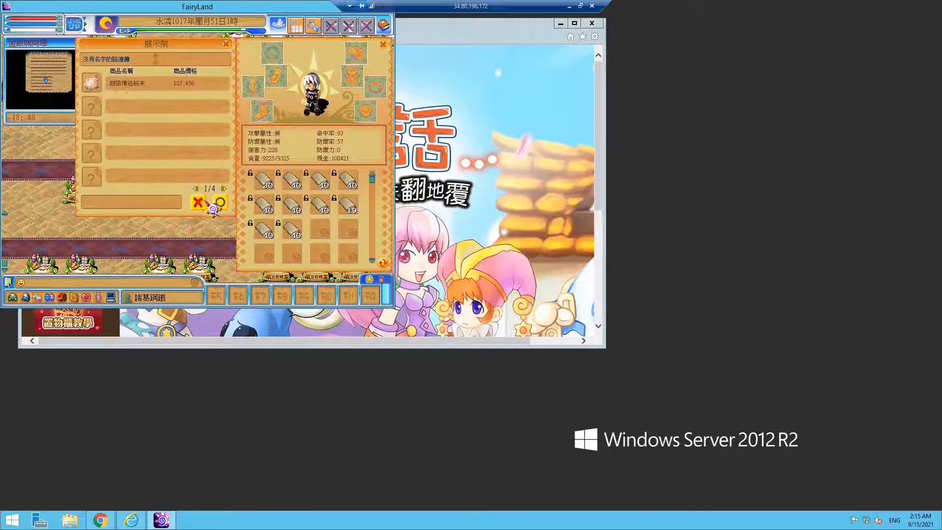
- Open the stall and check its display shelf listing
click(219, 204)
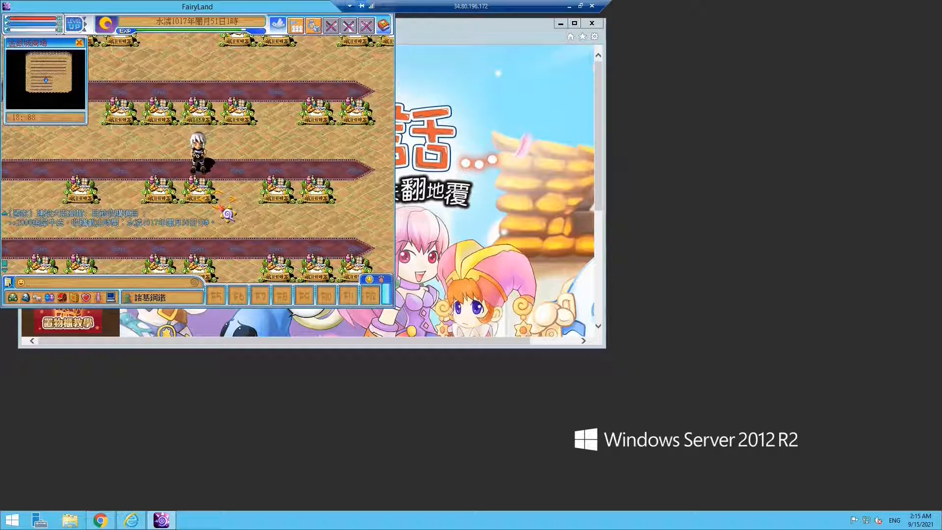
click(207, 198)
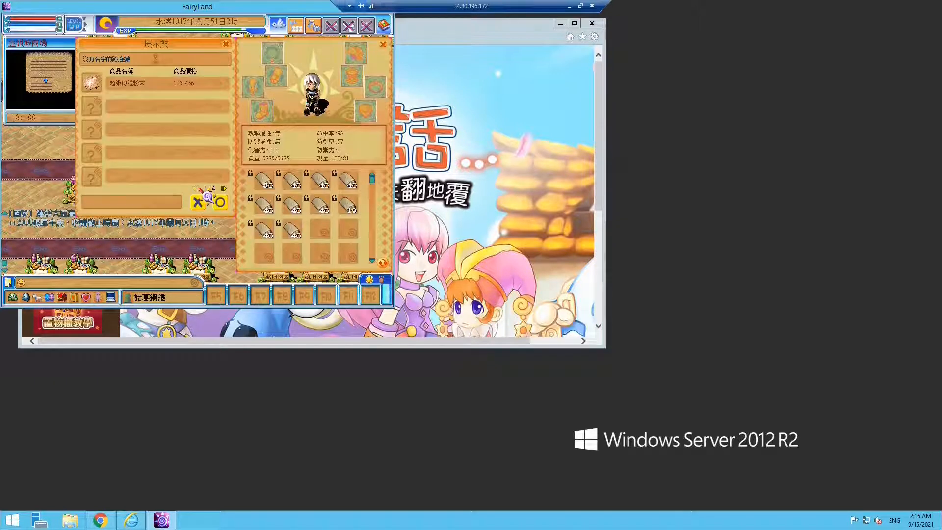
click(223, 204)
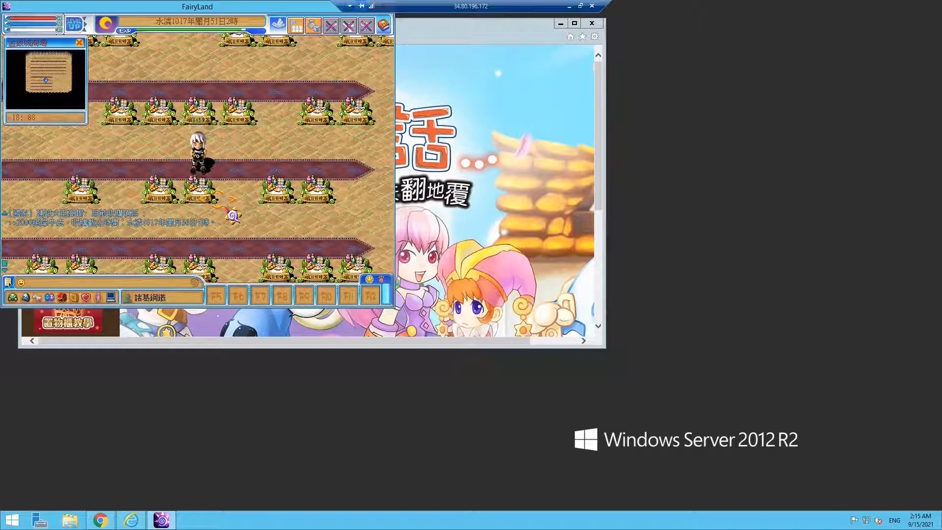
- Close the Remote Desktop session and launch the saved desktop shortcut
click(592, 7)
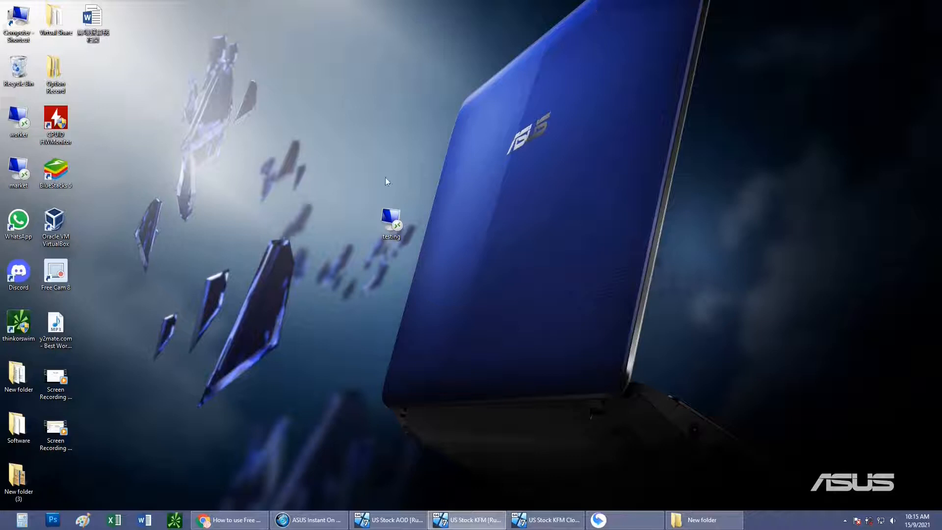
double_click(397, 234)
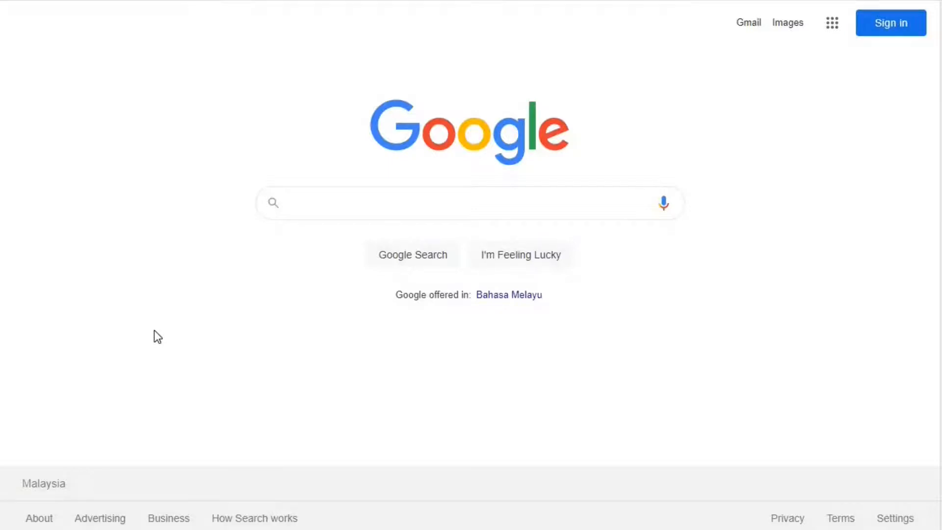
- Search Google for 'google cloud' and scroll through the results
click(352, 206)
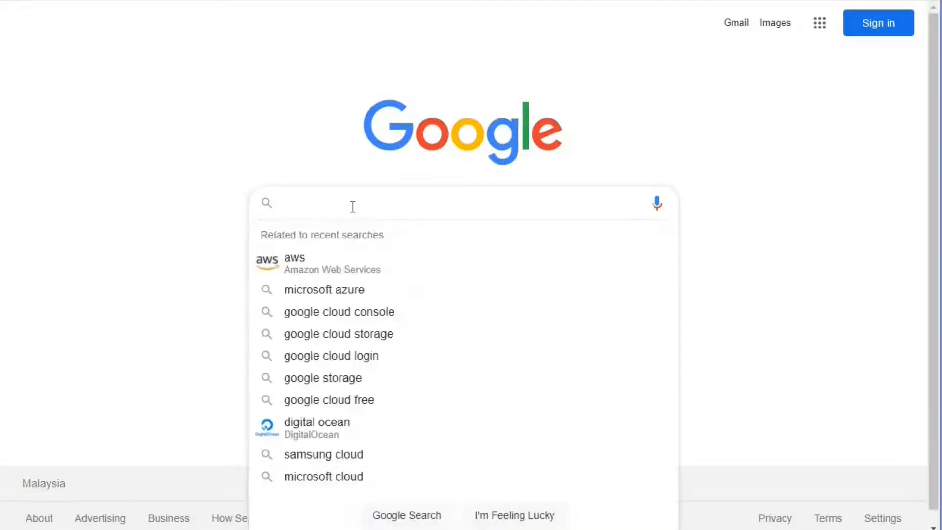
text(google cloud)
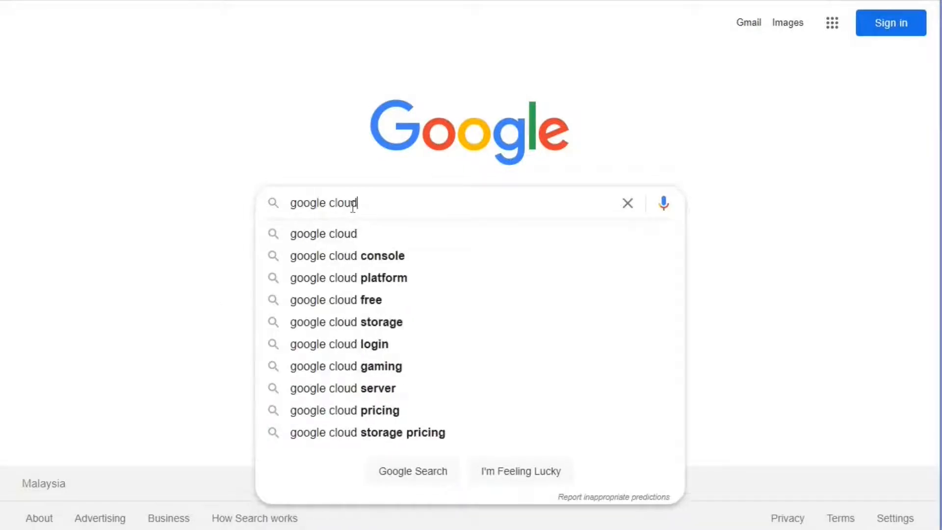
key(Return)
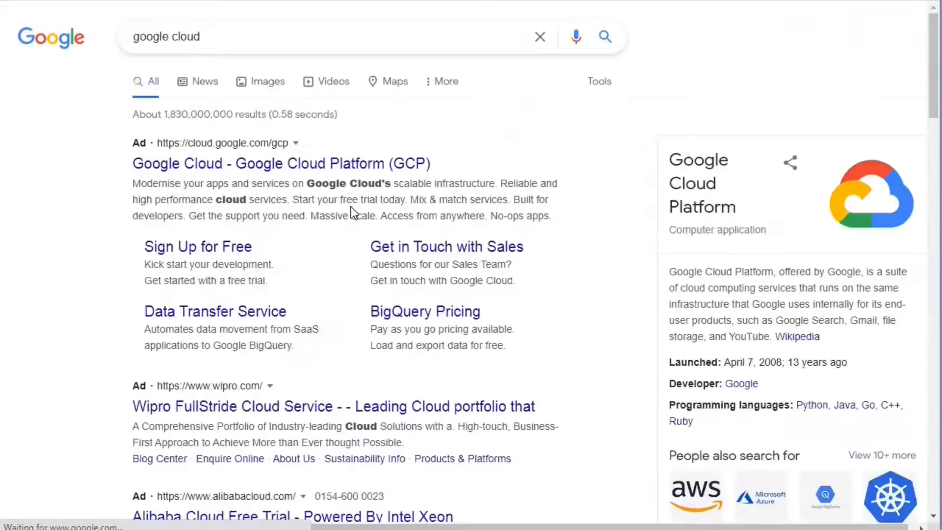
scroll(352, 211, down, 7)
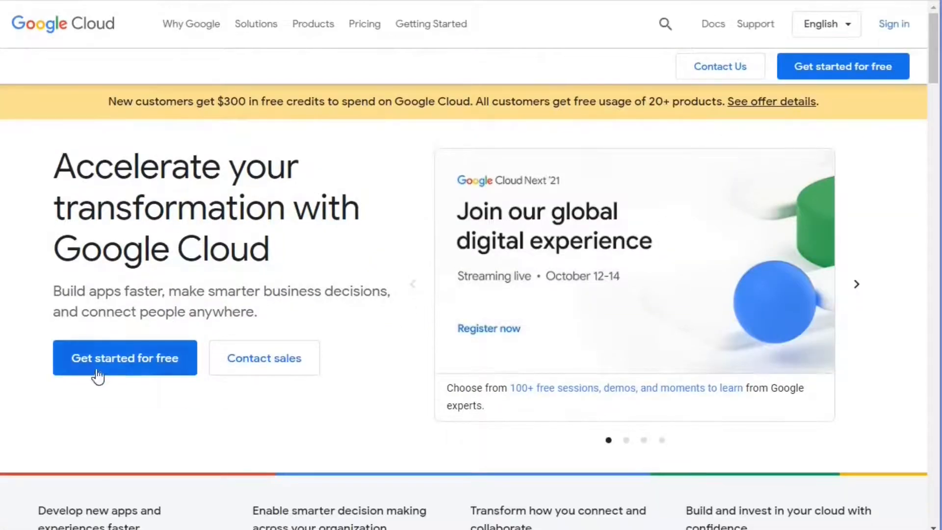
- Start the free Google Cloud sign-up and focus the Email or phone field
click(143, 367)
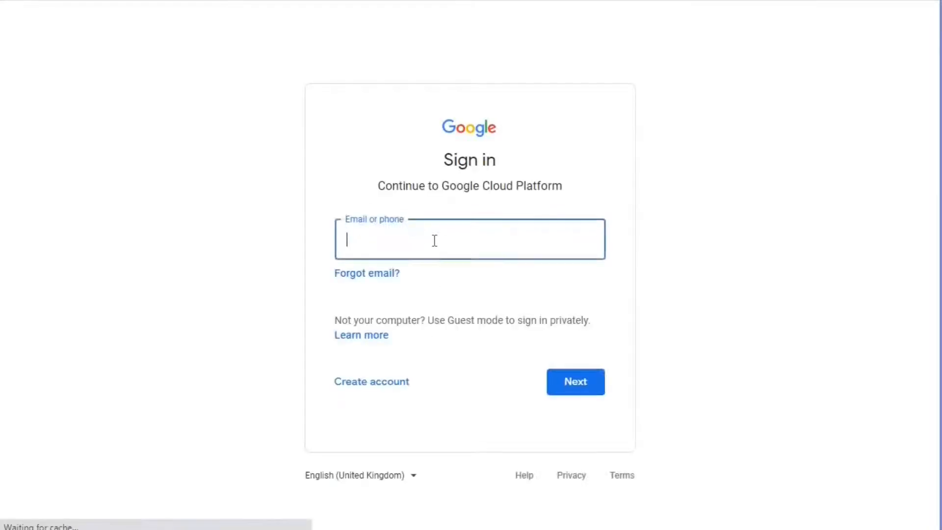
click(435, 240)
- Sign in with the account's Gmail address and password
click(436, 241)
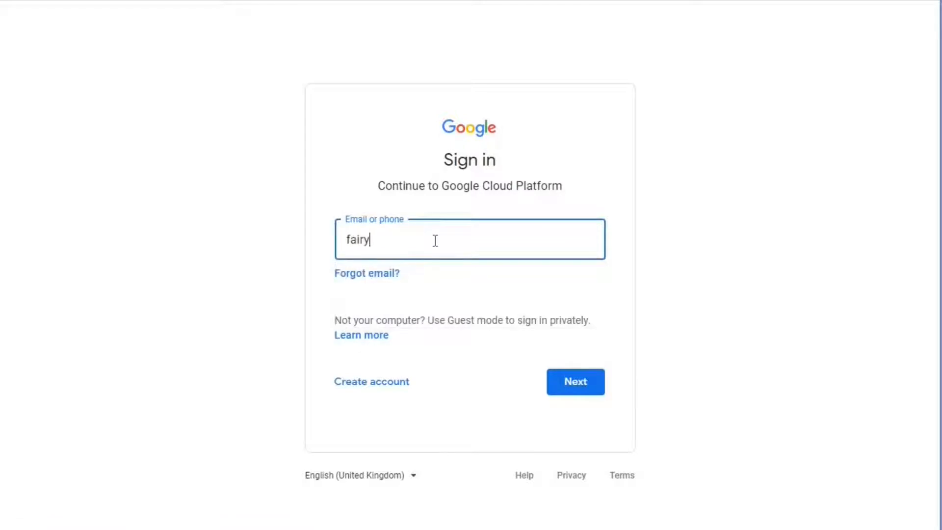
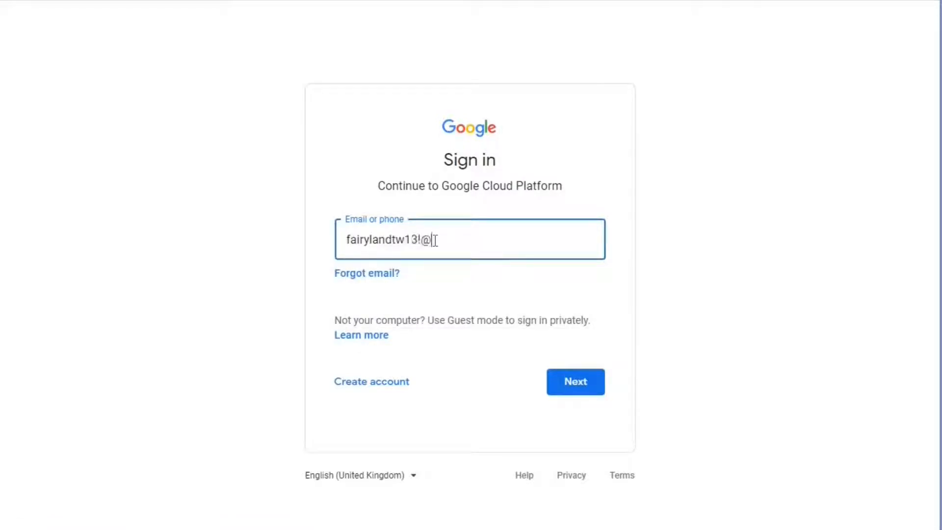
key(Return)
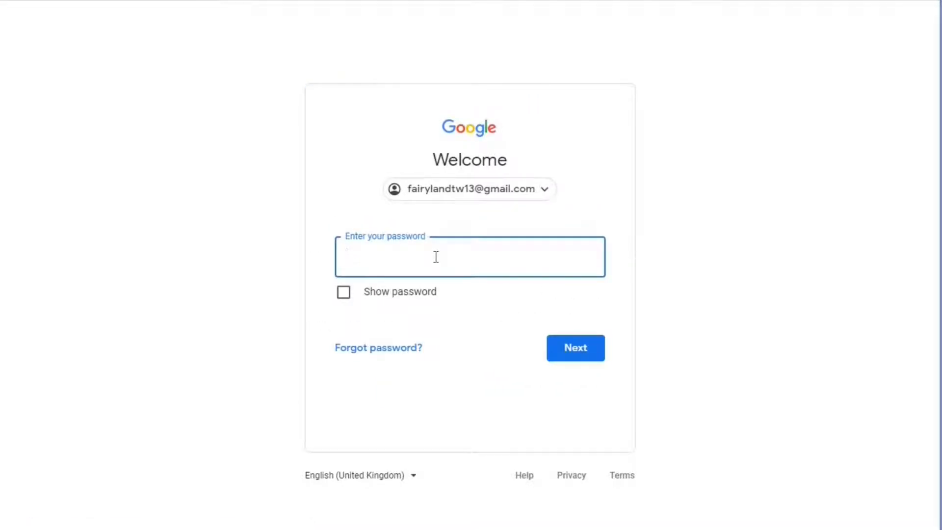
text(••••••••••••)
key(Return)
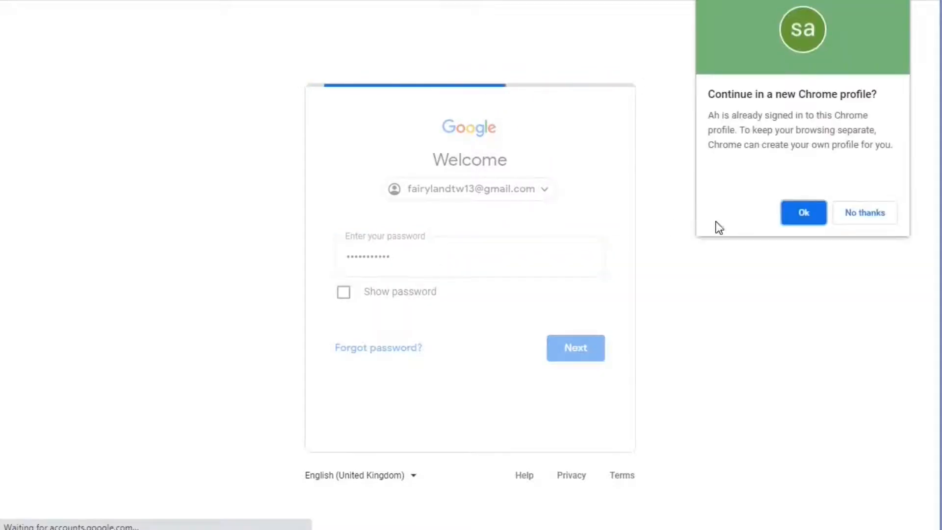
- Decline the browser profile, password saving and account setup prompts
click(855, 214)
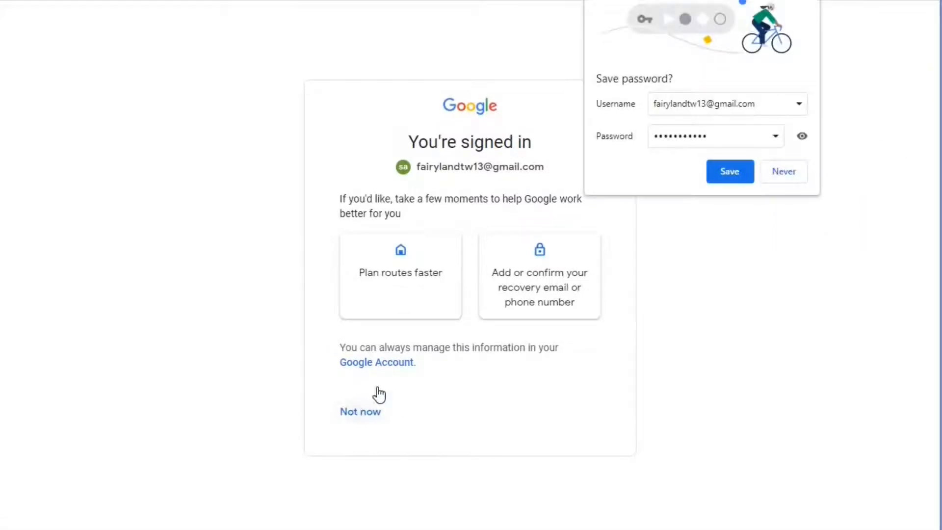
click(793, 175)
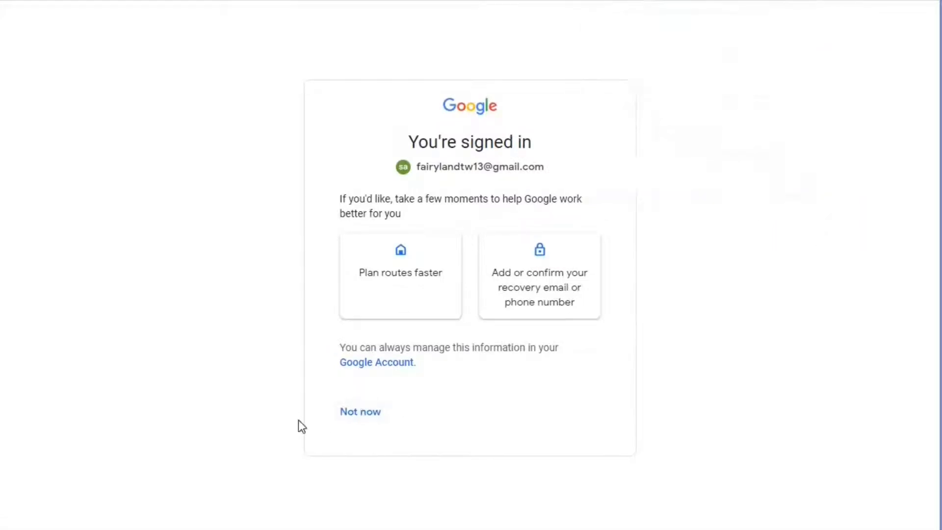
click(368, 412)
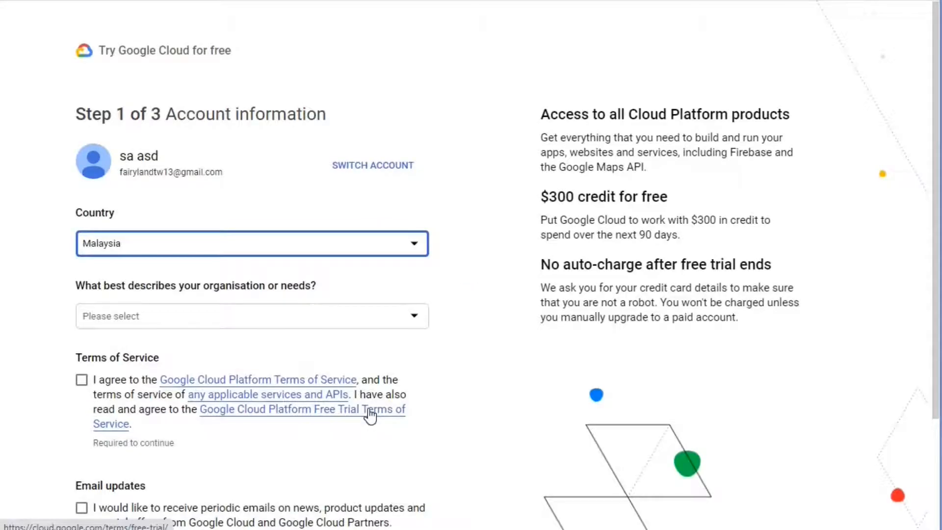
- Choose Personal project, accept the Terms of Service, and continue to Step 2
scroll(416, 421, down, 3)
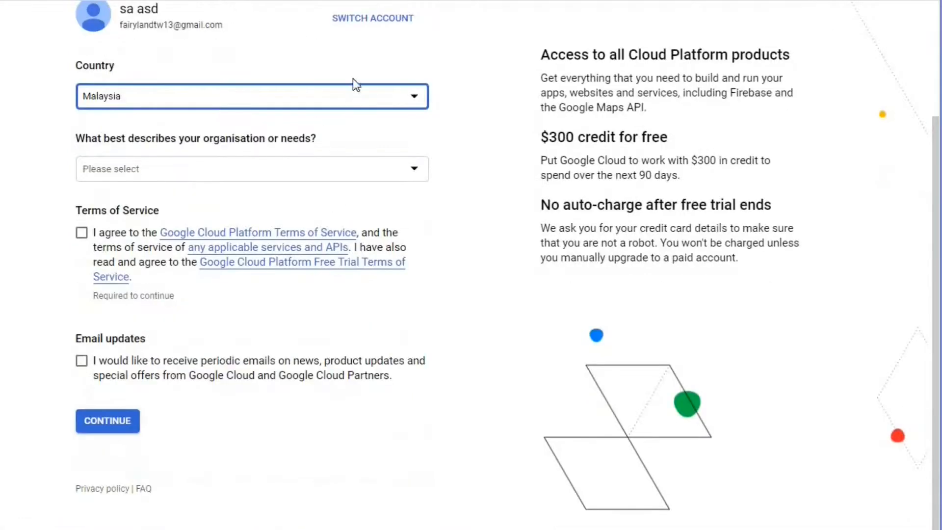
click(223, 176)
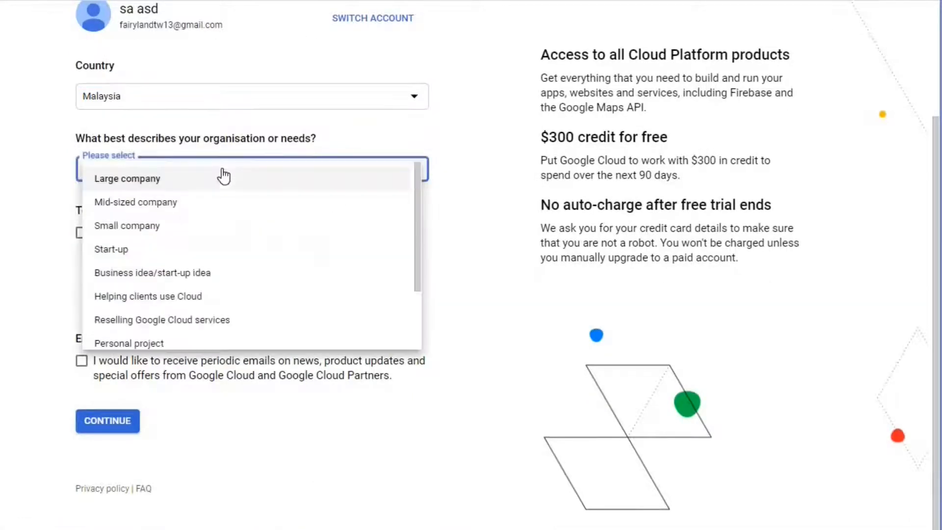
scroll(201, 280, down, 2)
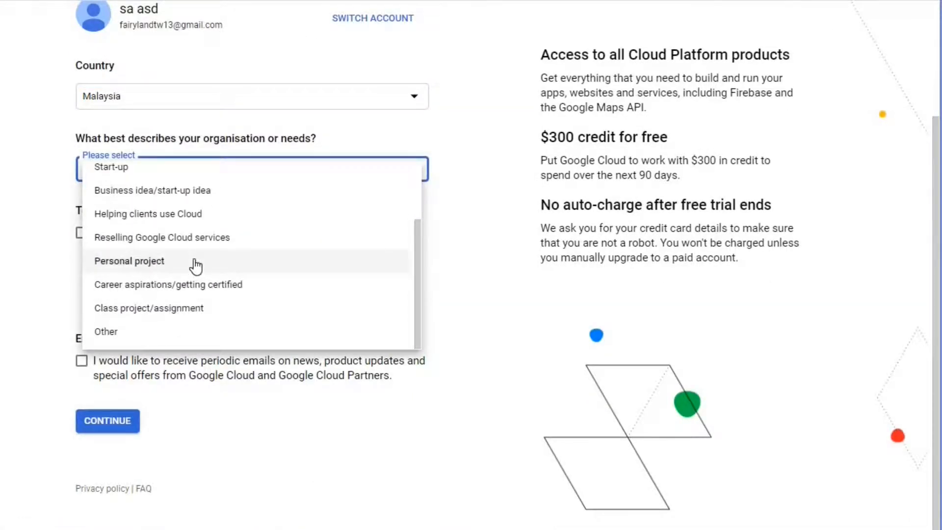
click(194, 265)
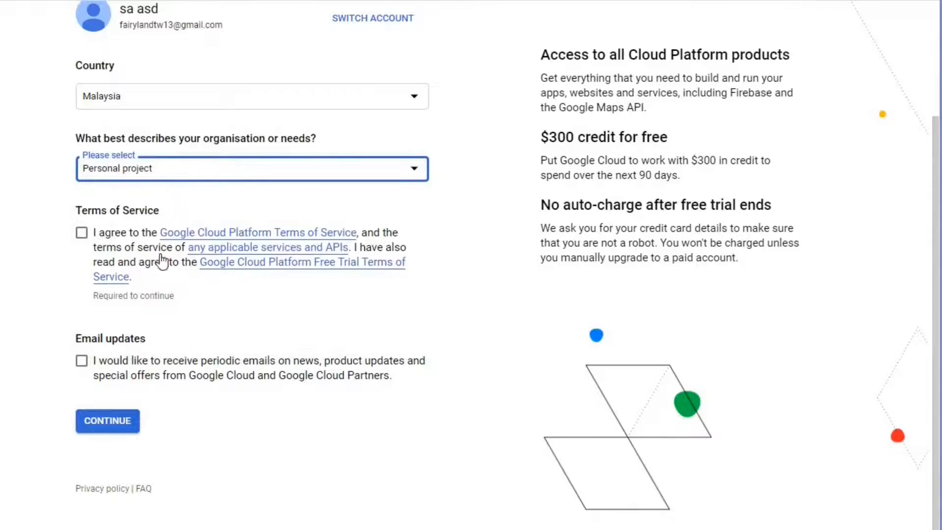
click(82, 235)
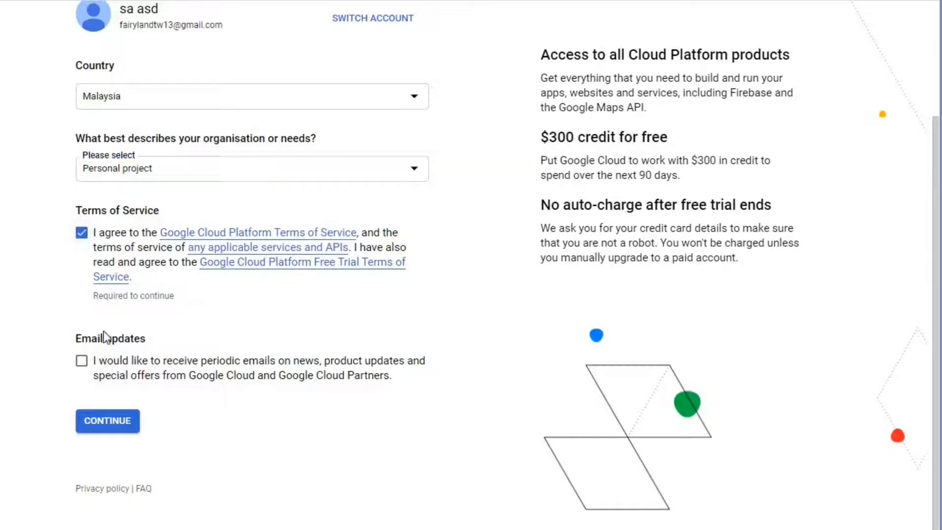
click(118, 422)
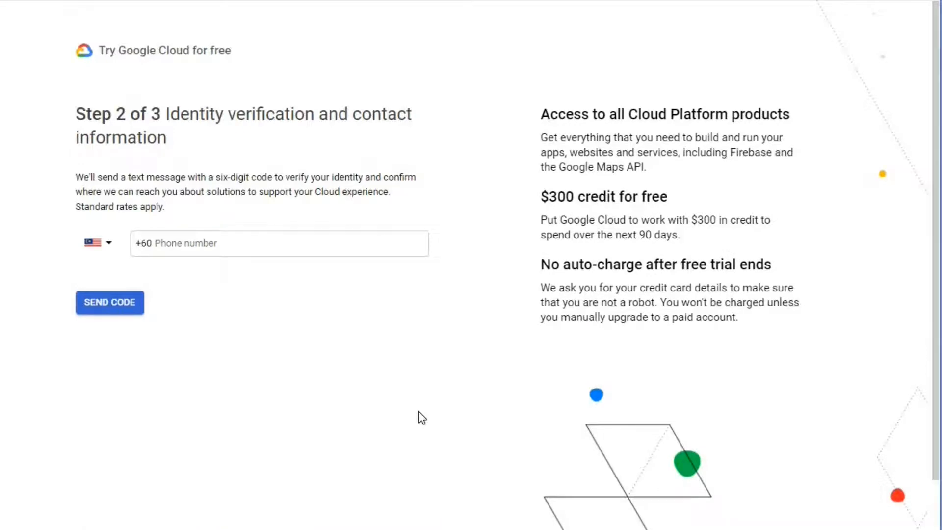
- Enter the phone number, send the code, and verify the texted six-digit code
click(242, 243)
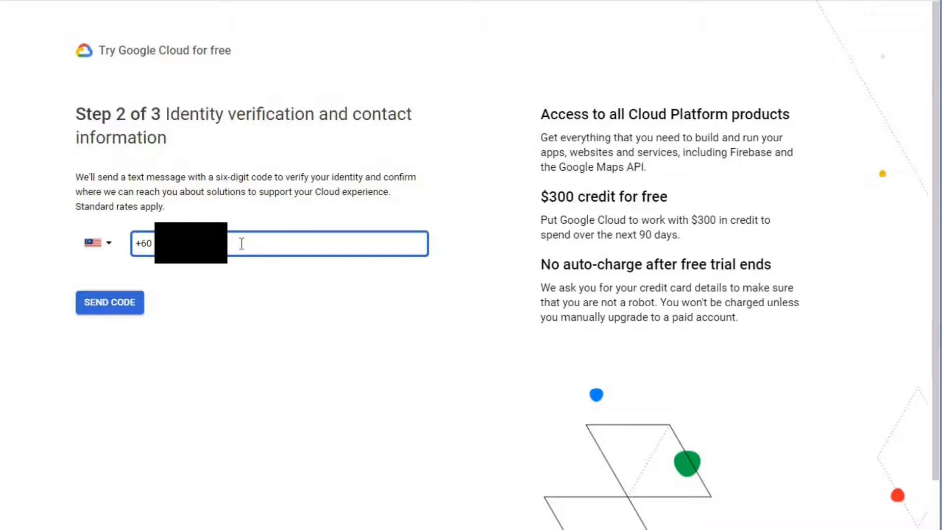
click(117, 305)
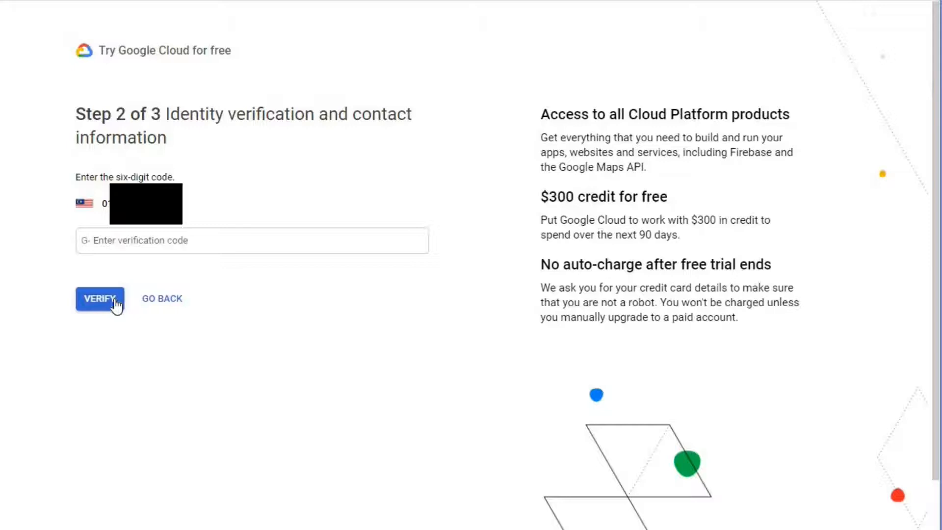
click(190, 249)
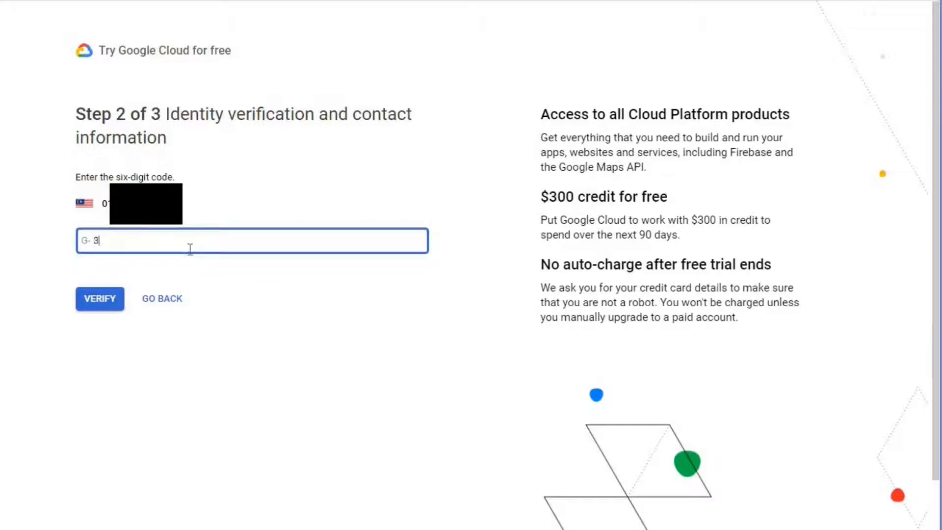
click(101, 303)
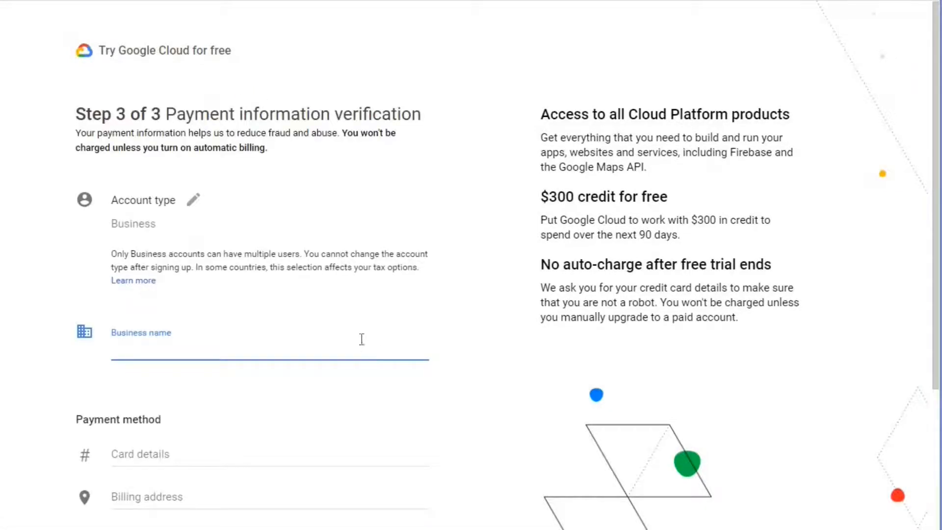
- Change the payment account type to Individual
click(161, 231)
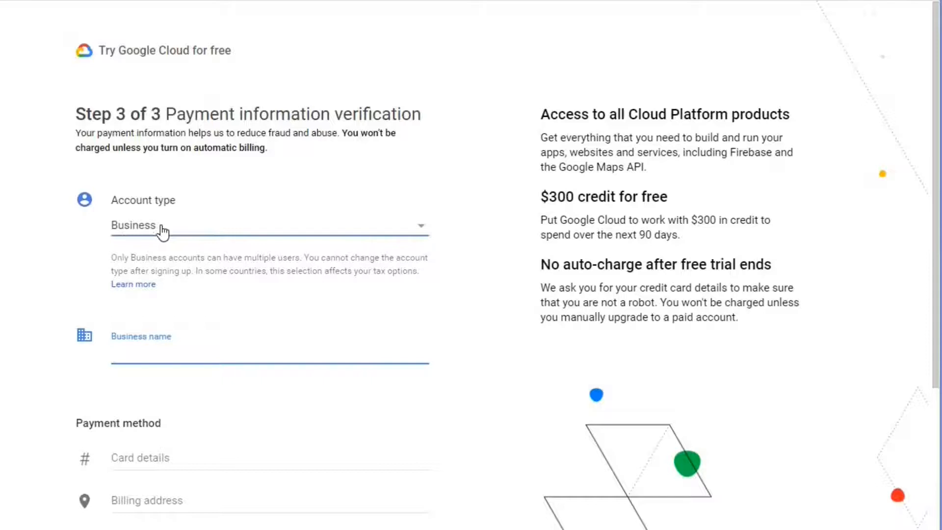
click(349, 228)
click(177, 205)
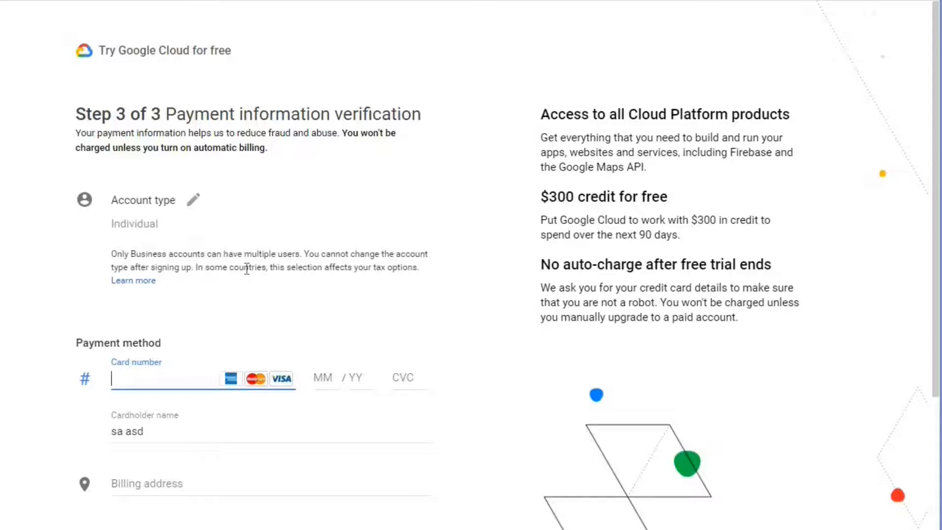
scroll(171, 381, down, 3)
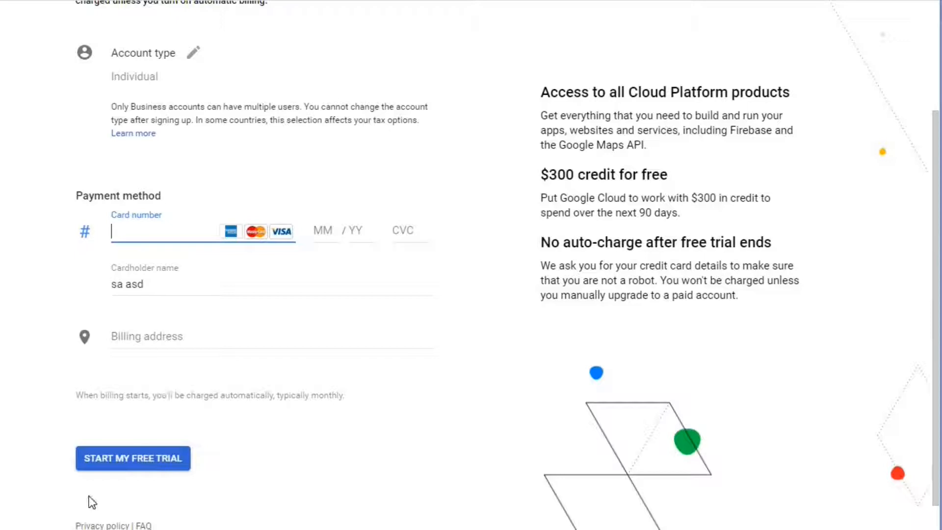
click(74, 529)
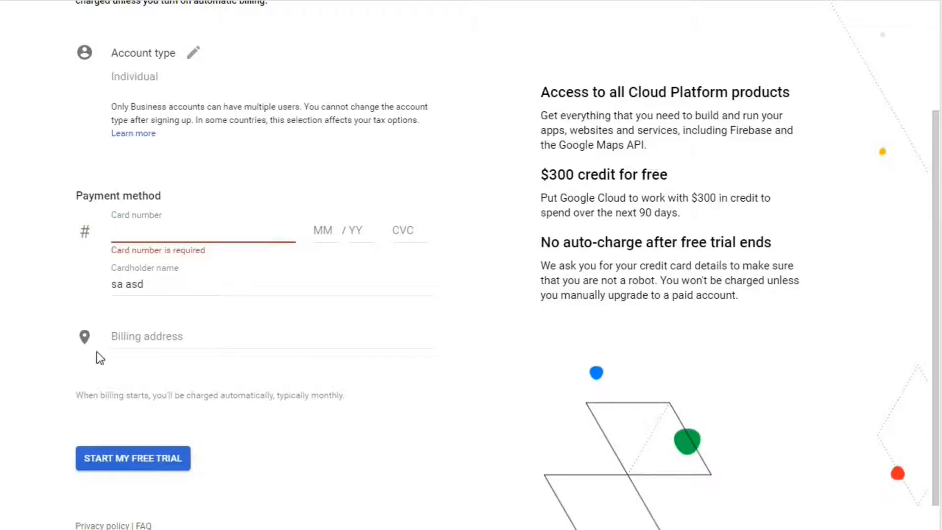
- Enter the card number, expiry date and security code, then reach the billing address
click(155, 239)
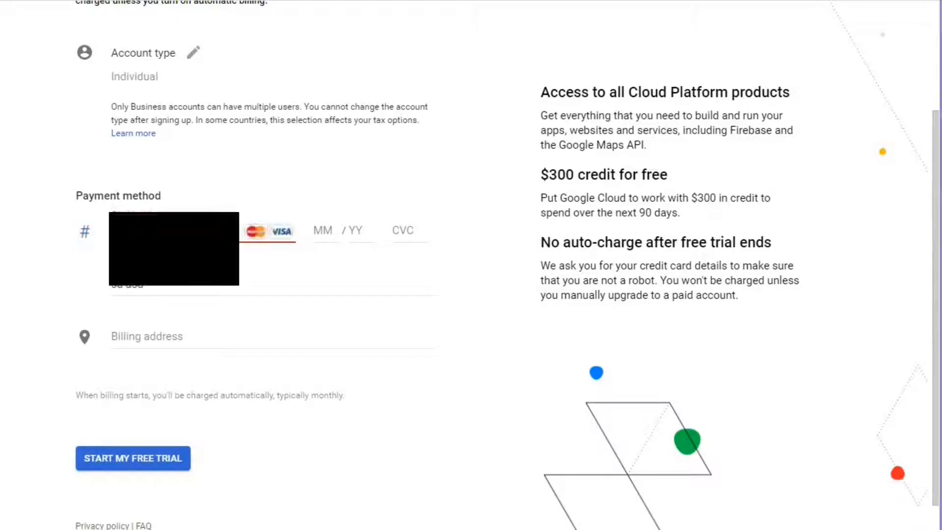
text(4)
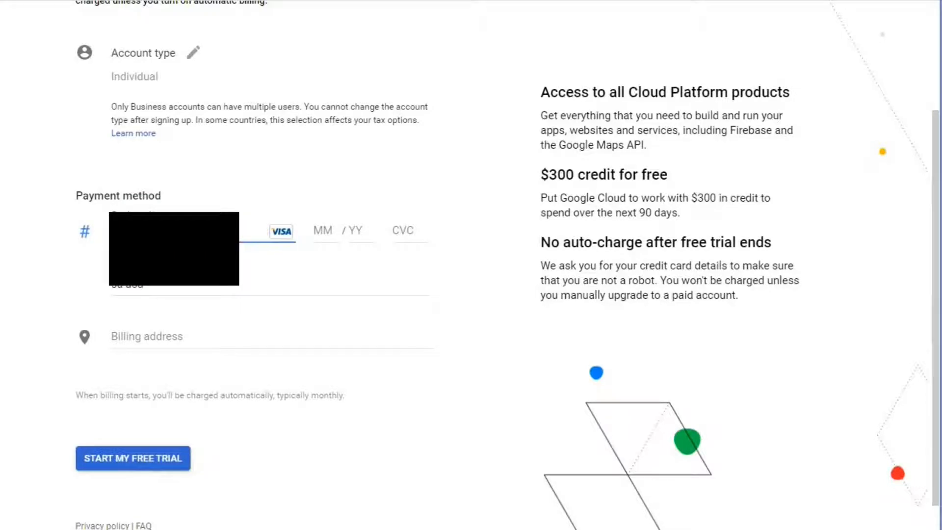
click(314, 231)
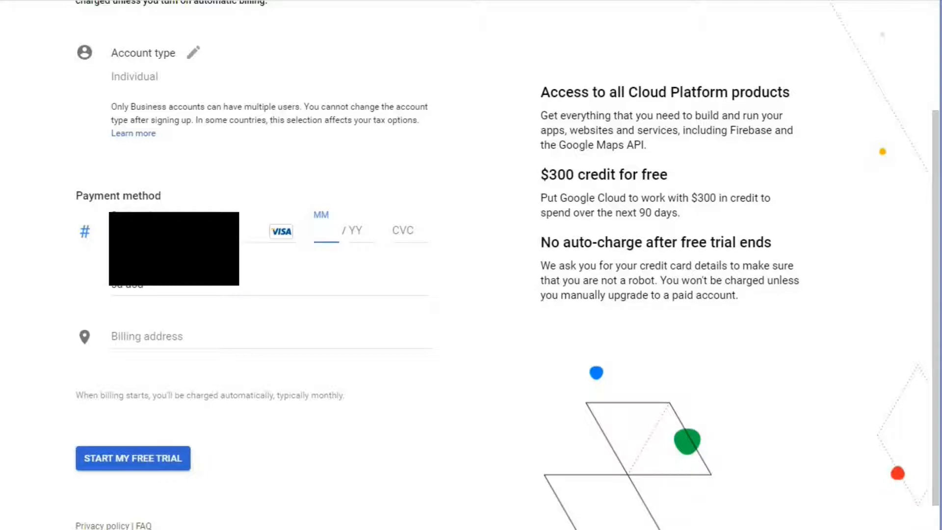
text(0724)
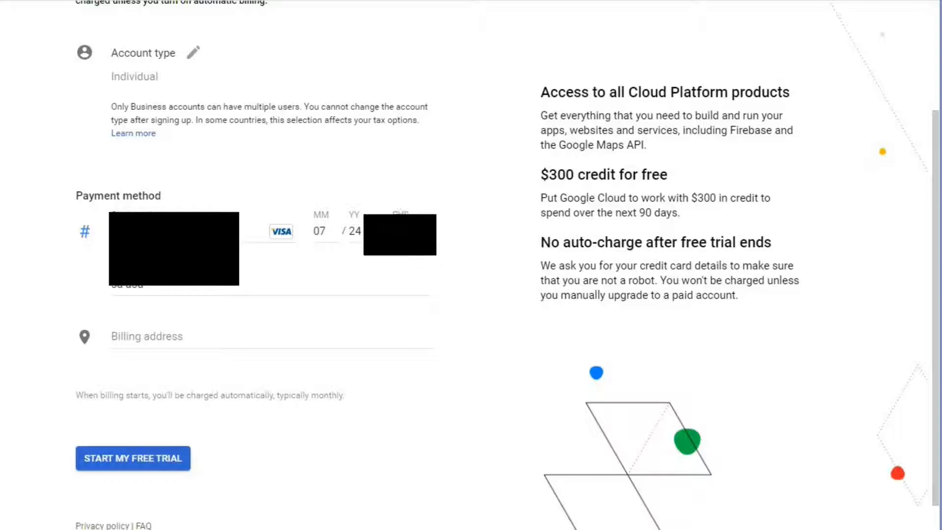
key(Tab)
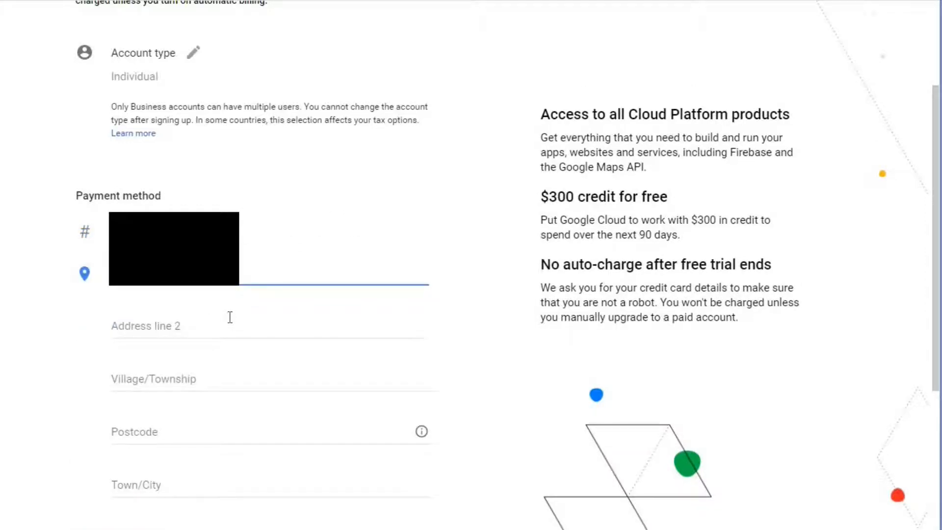
- Start the free trial and decline Chrome's offer to save the card
scroll(226, 317, down, 3)
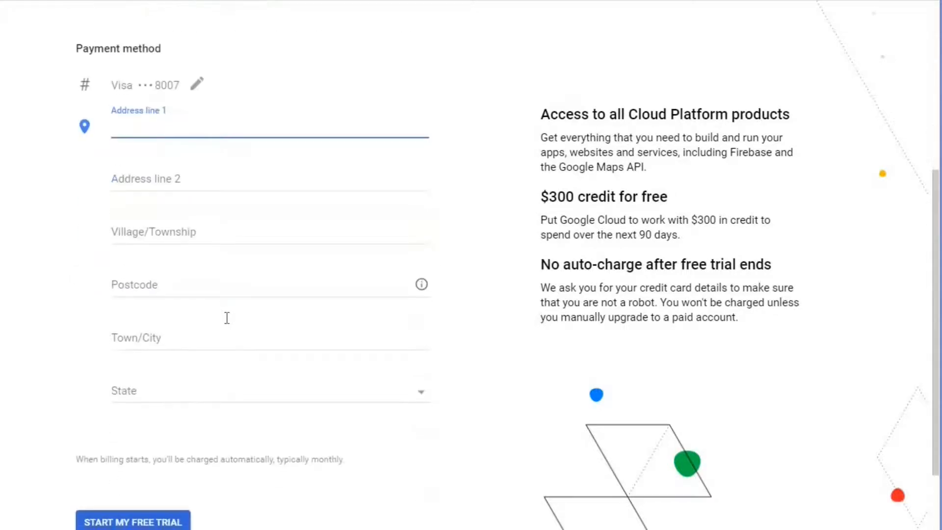
scroll(228, 322, down, 2)
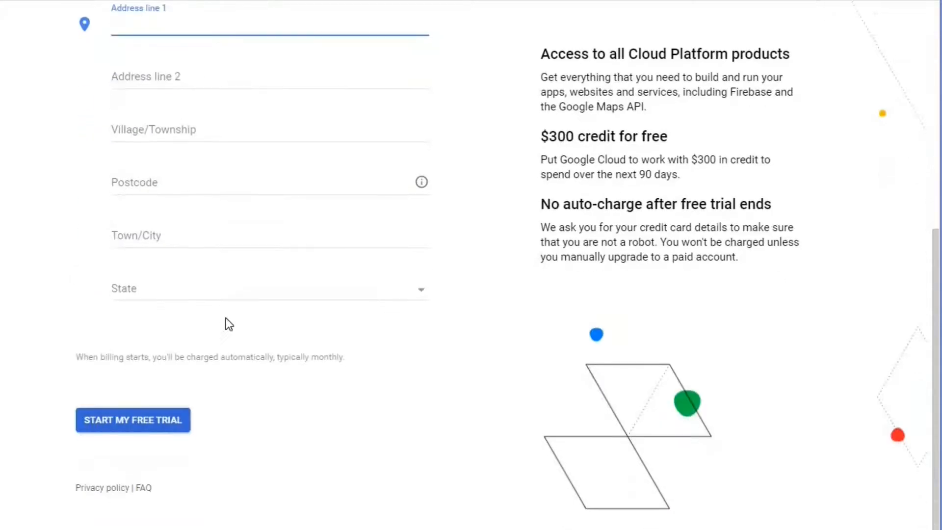
click(168, 421)
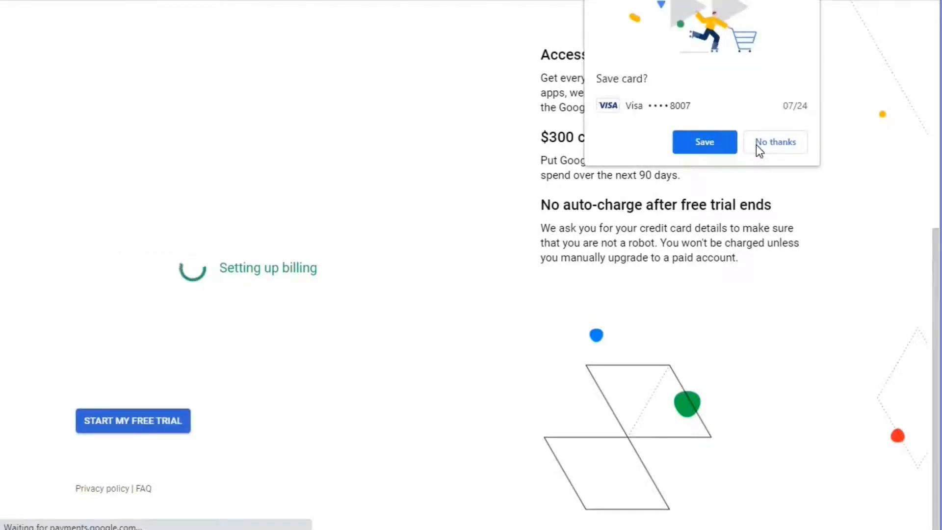
click(756, 145)
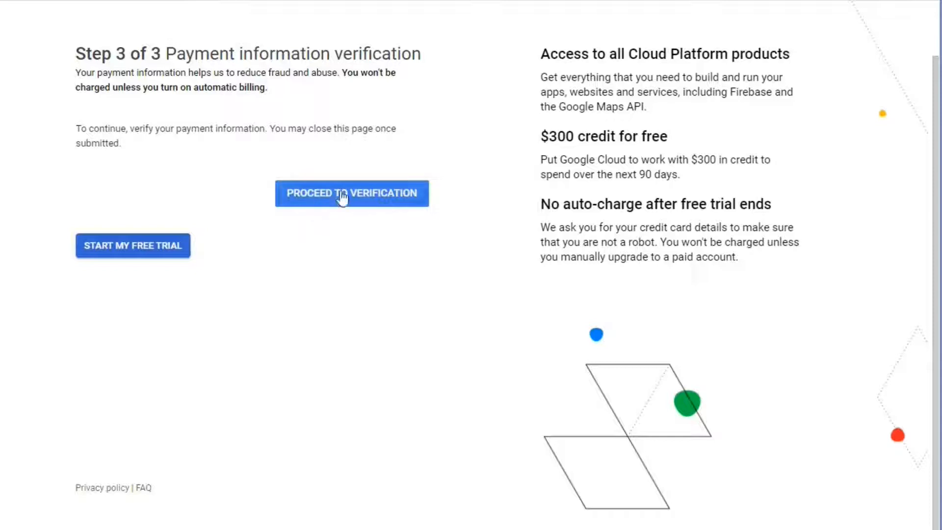
- Proceed to payment verification, expand the card photo upload option, and start the free trial
click(374, 198)
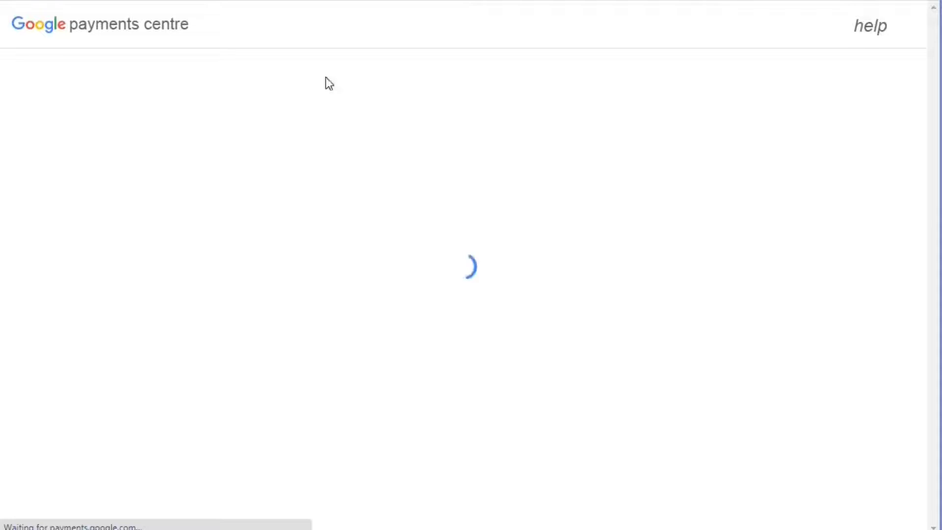
click(141, 191)
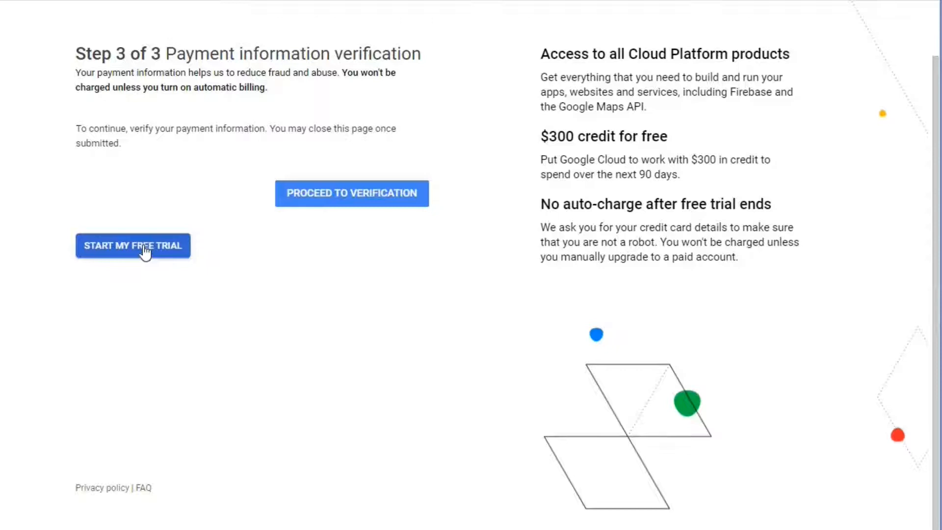
scroll(144, 249, up, 1)
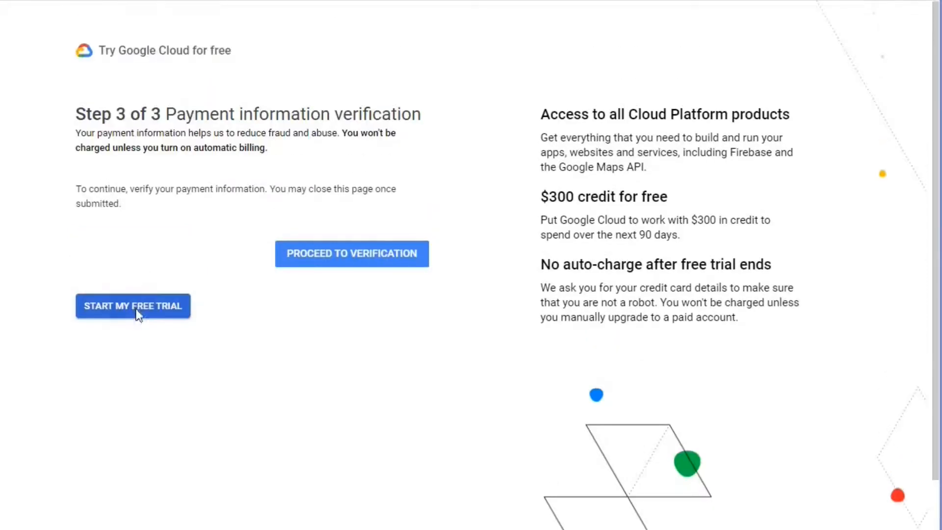
click(137, 311)
click(137, 312)
click(143, 316)
click(143, 312)
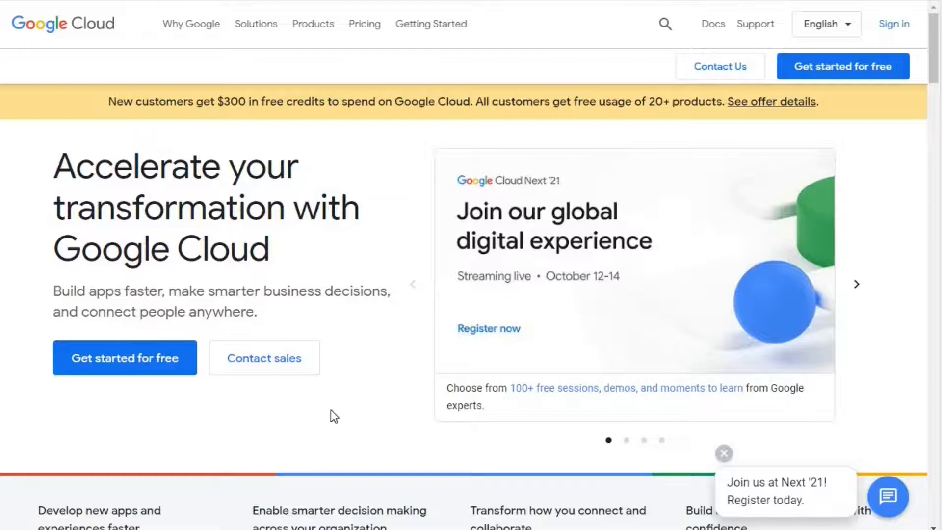
- Sign back in to the Google account with its password and confirm the recovery details
click(902, 25)
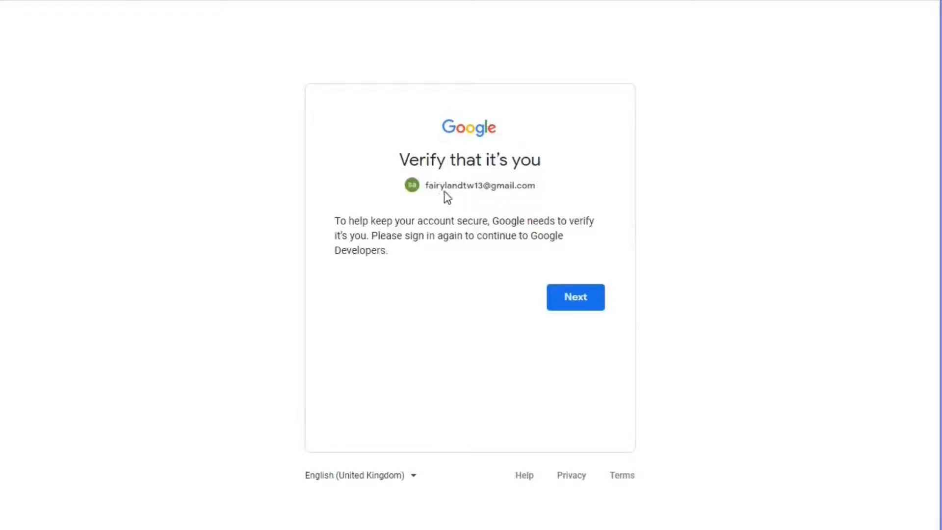
click(580, 308)
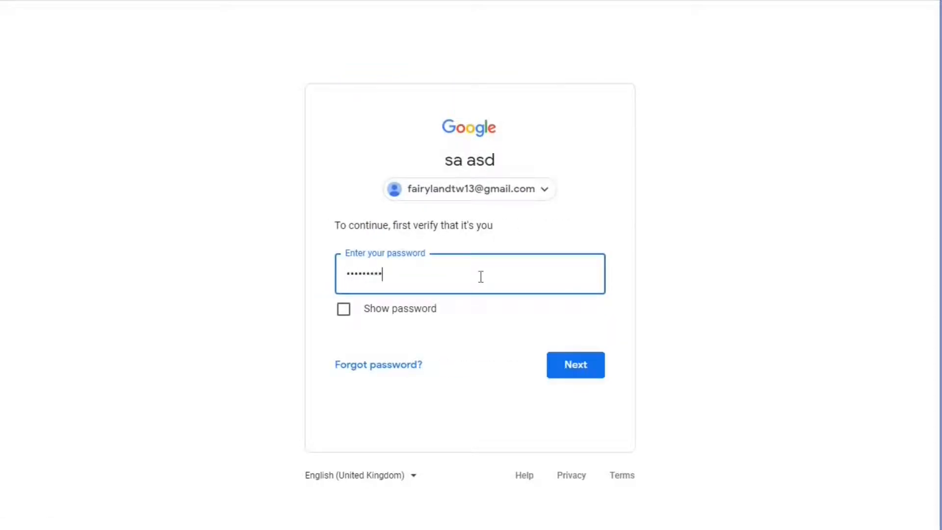
key(Return)
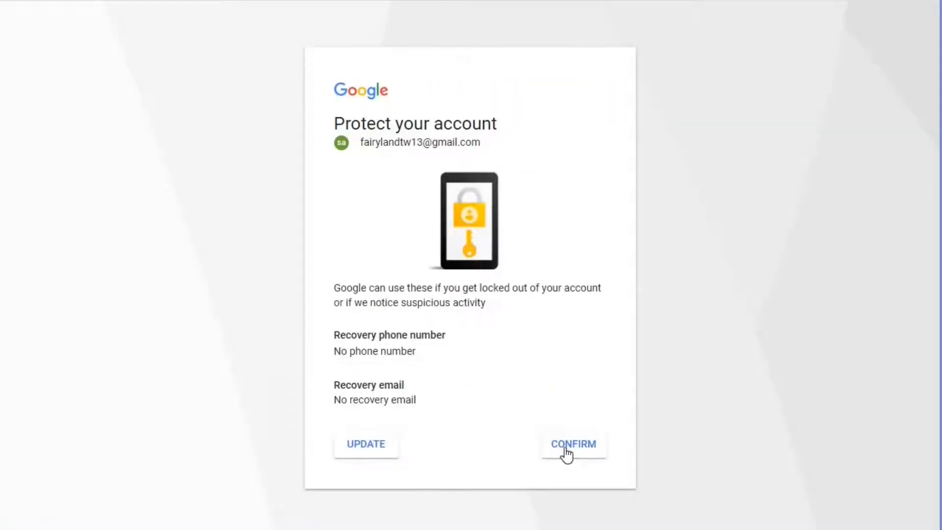
click(567, 455)
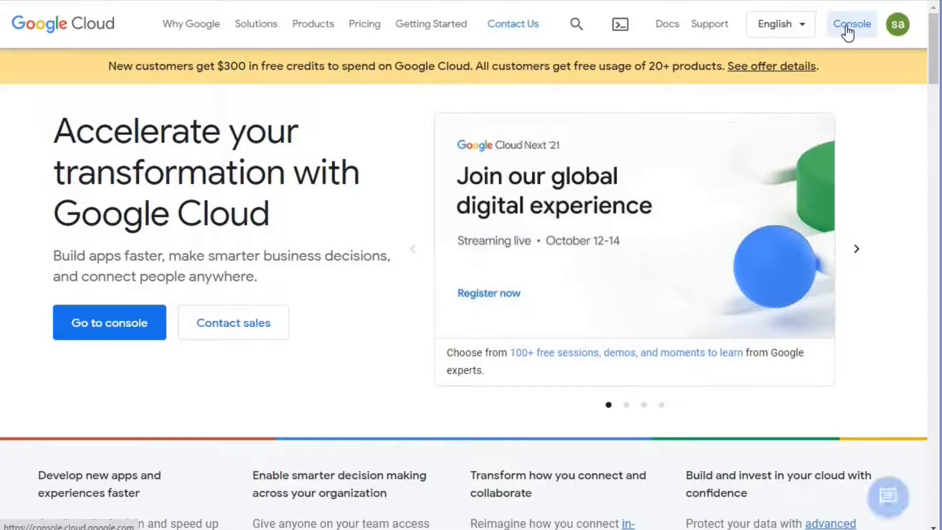
- Open the Cloud Console and browse the My First Project dashboard
click(847, 28)
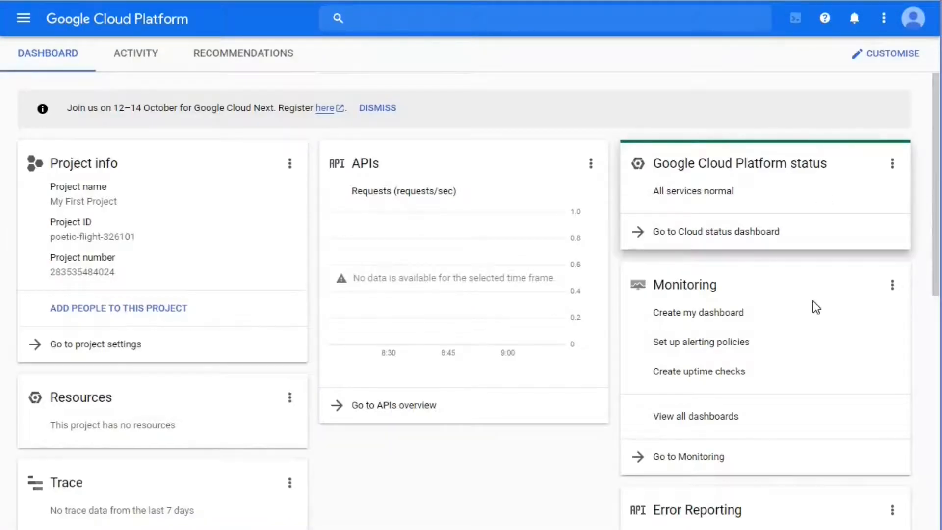
scroll(815, 309, down, 2)
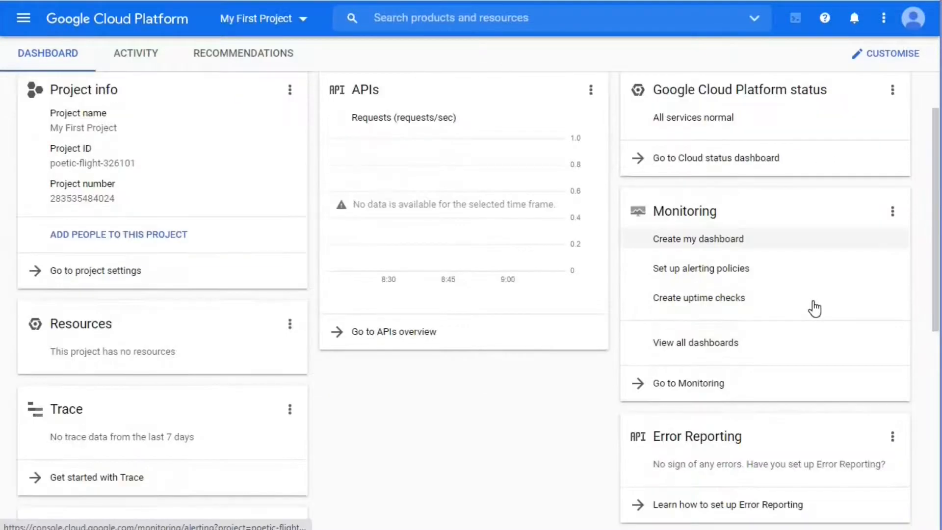
scroll(815, 308, down, 4)
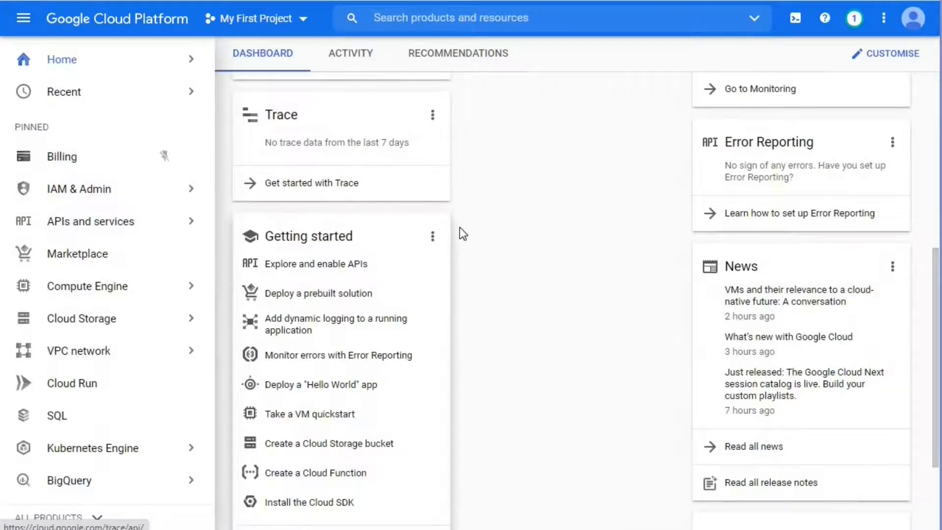
scroll(460, 230, up, 6)
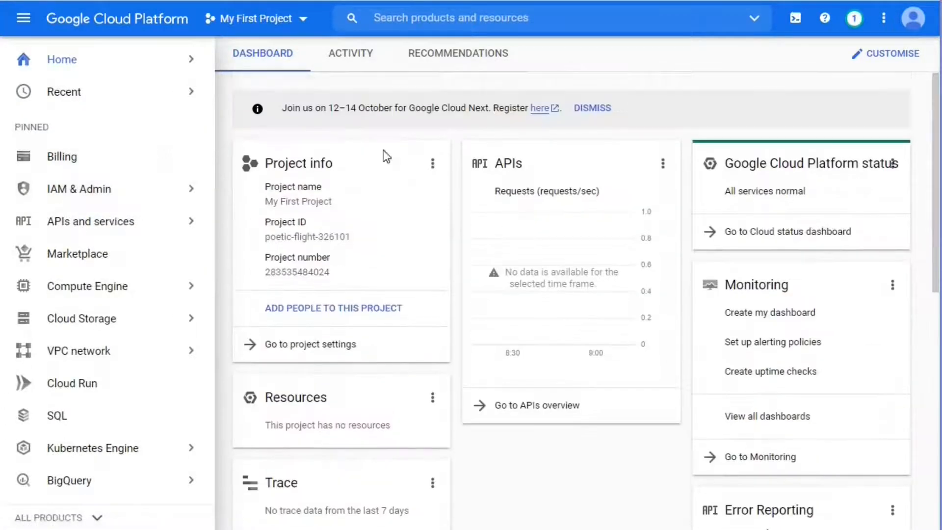
click(23, 22)
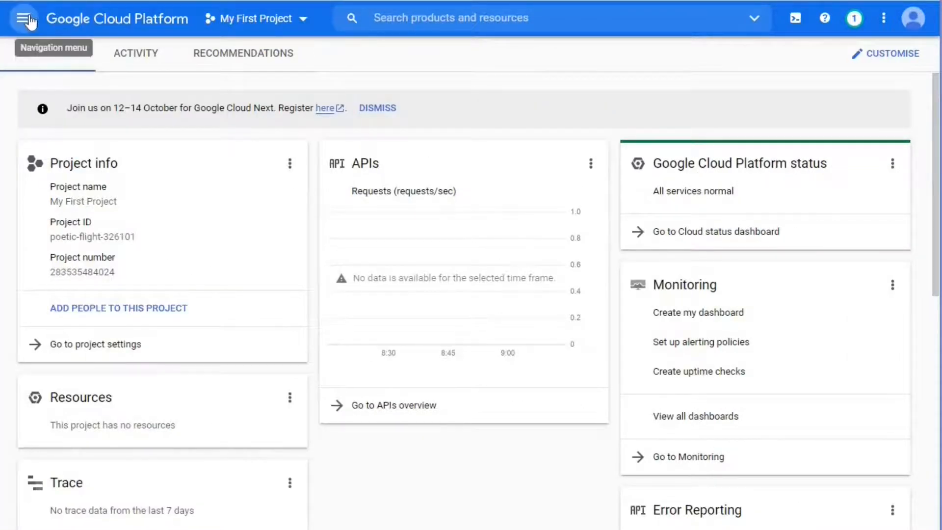
click(27, 20)
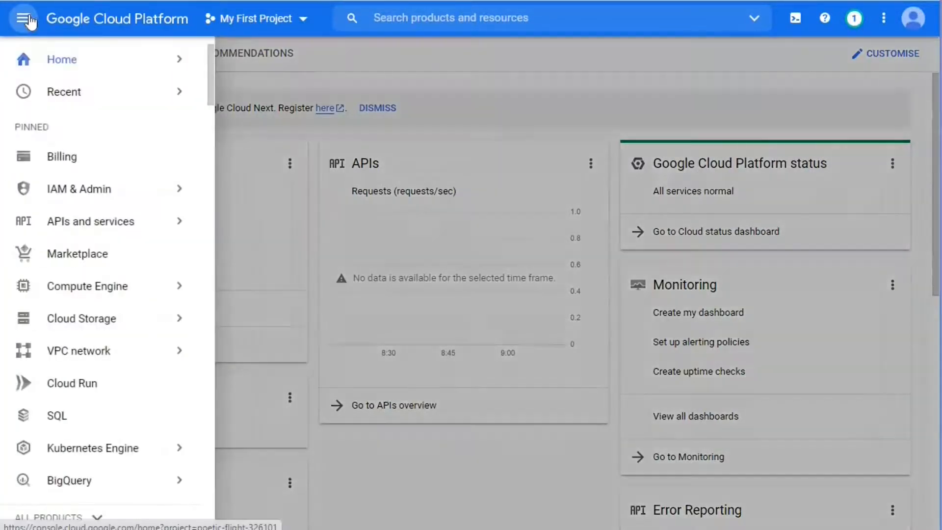
- Go to Billing, attempt to link a billing account, and open Manage Billing Accounts
click(85, 157)
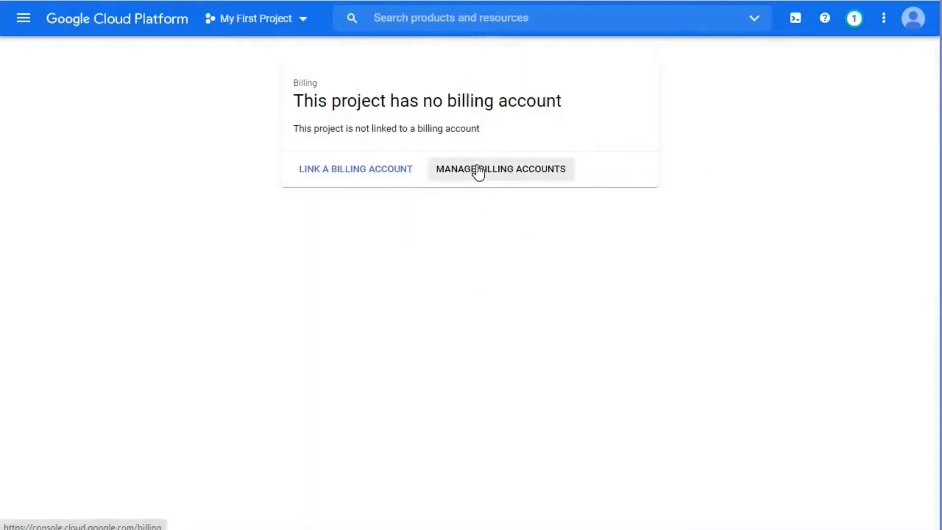
click(354, 177)
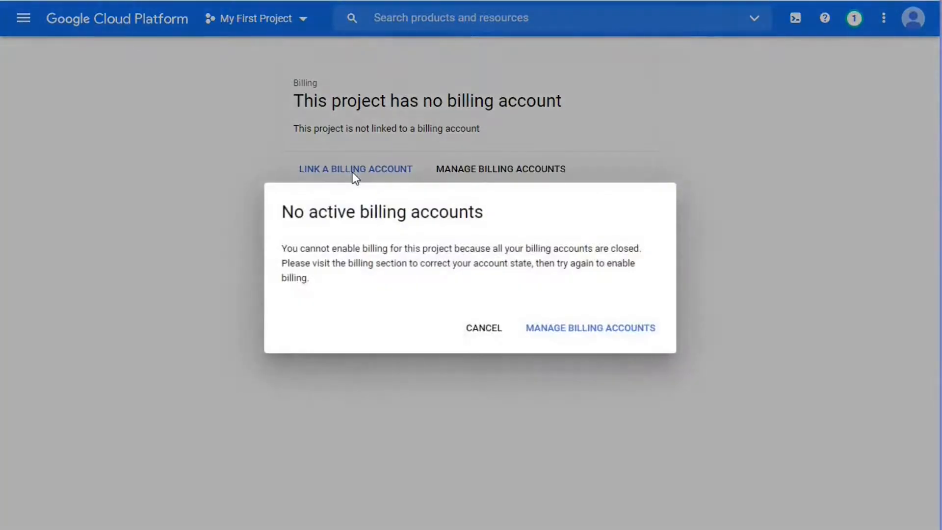
click(591, 328)
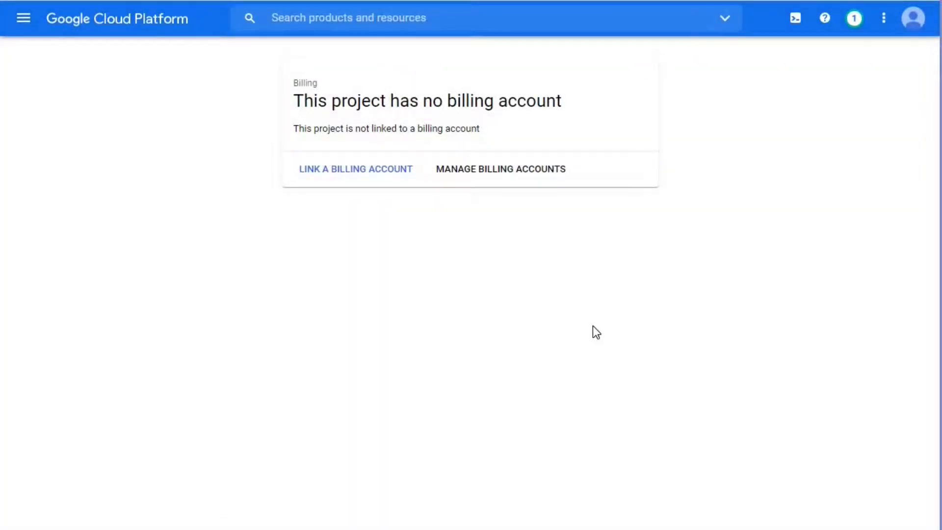
click(489, 172)
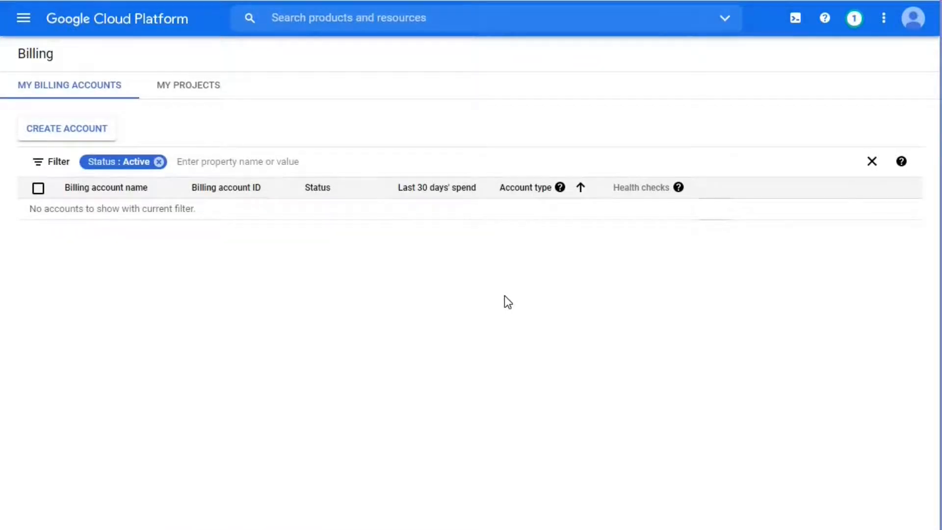
- Create My Billing Account 1 for Malaysia, submit it with billing enabled, and dismiss the payment error
click(91, 139)
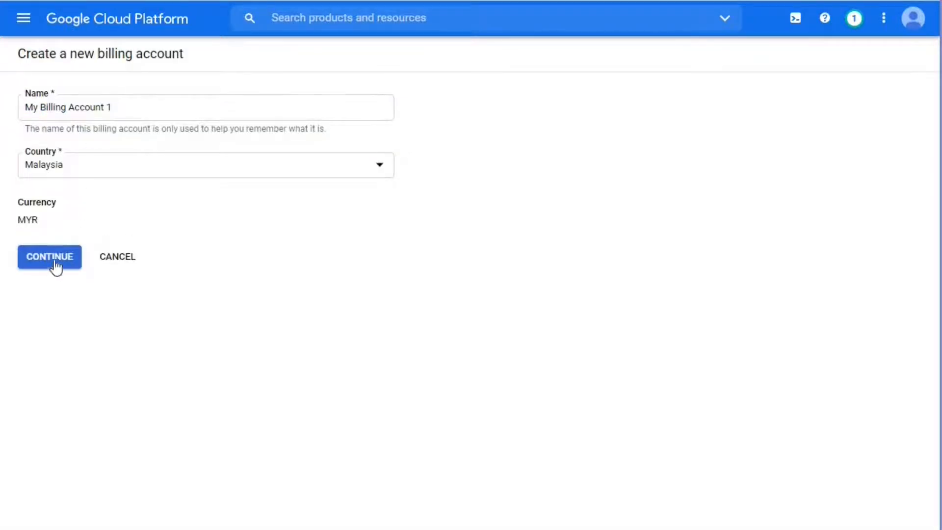
click(55, 265)
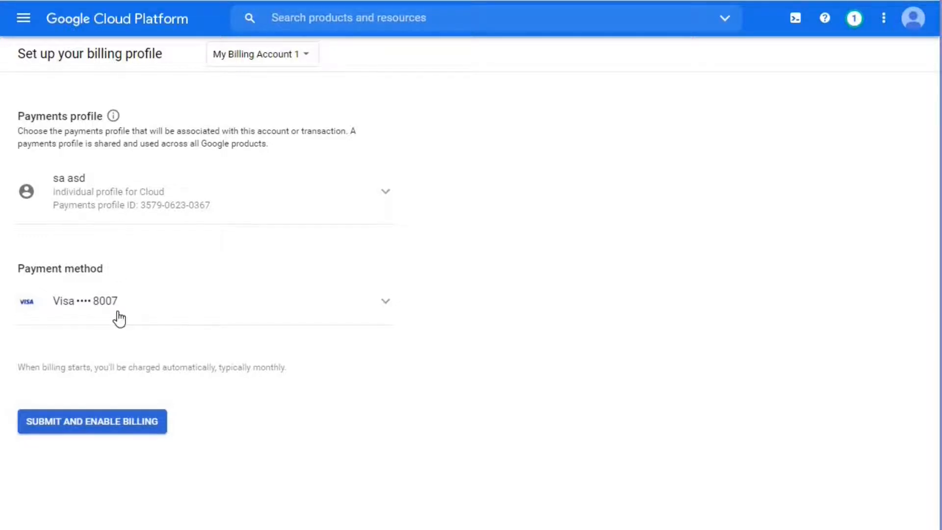
click(124, 431)
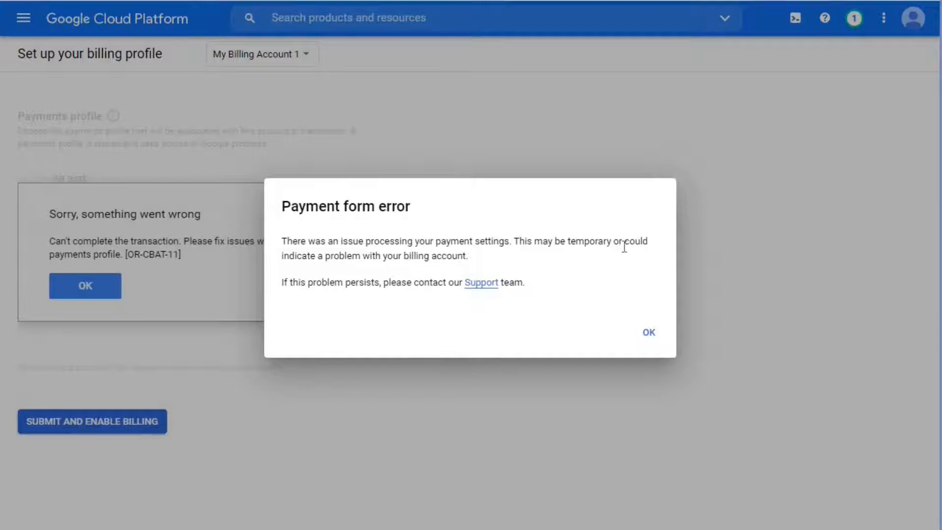
click(650, 333)
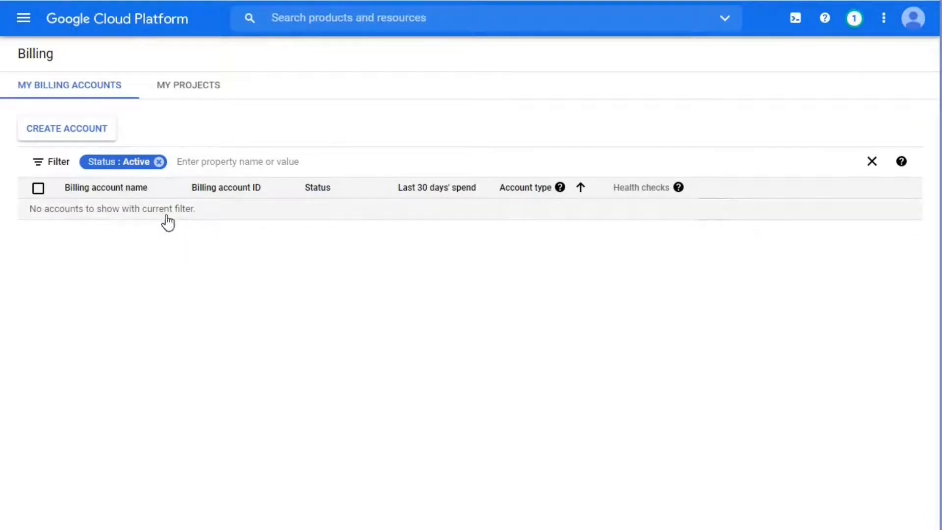
click(87, 130)
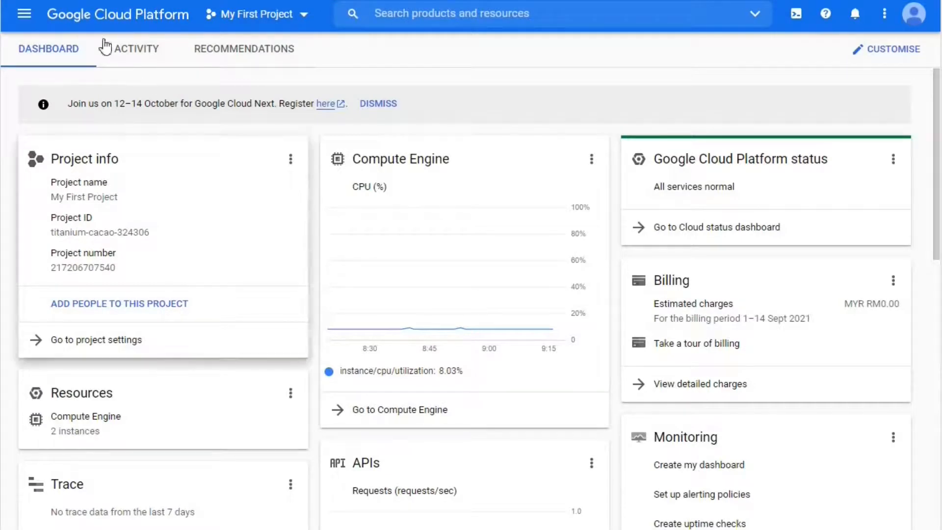
- Go to Billing from the navigation menu to view My Billing Account's MYR0.00 overview
click(24, 18)
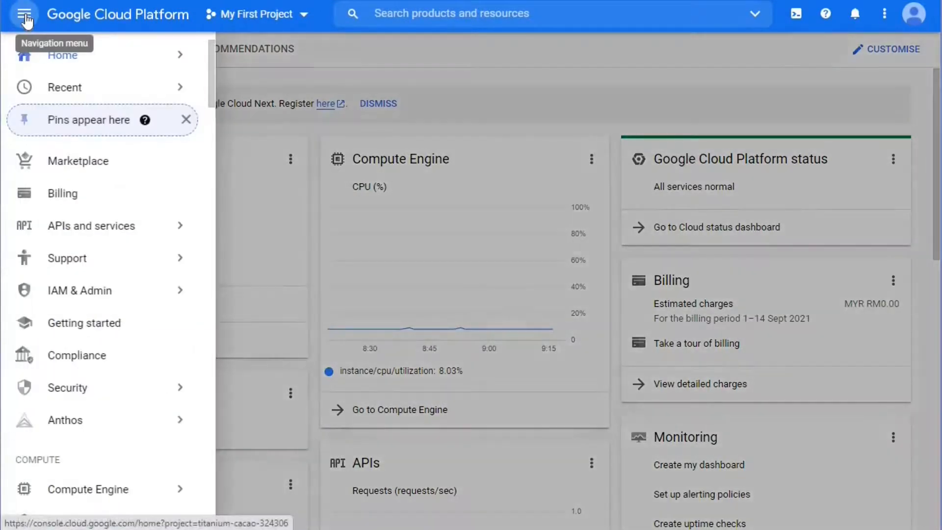
click(84, 201)
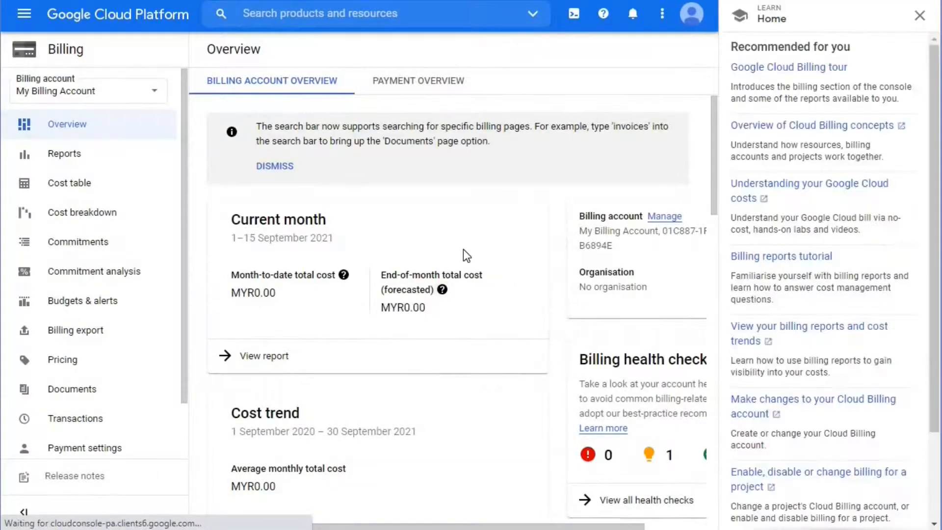
- Scroll through the billing overview and view the payment overview
scroll(465, 252, down, 7)
scroll(464, 249, down, 2)
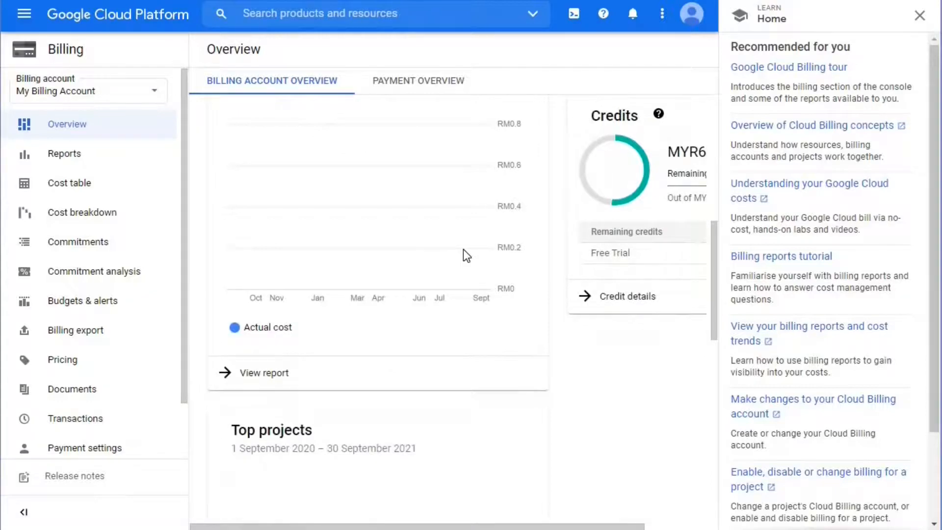
scroll(463, 249, down, 10)
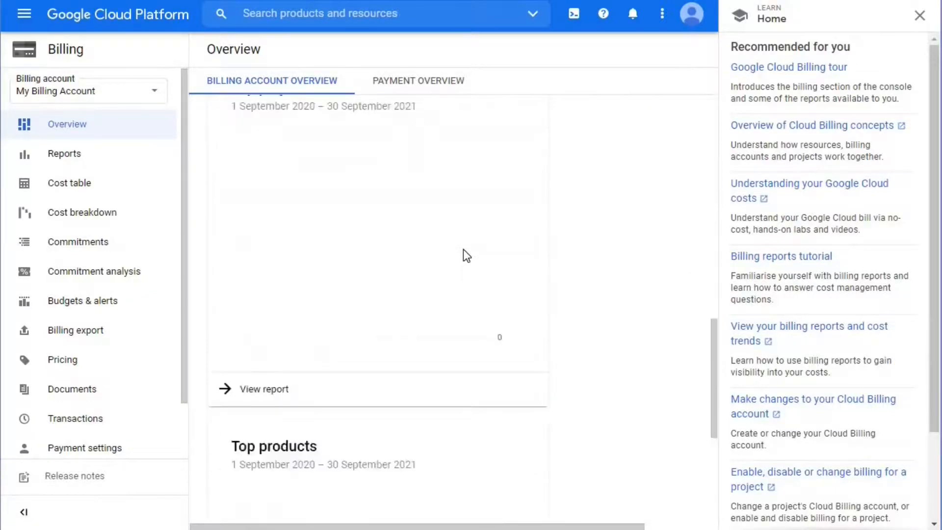
scroll(464, 249, up, 15)
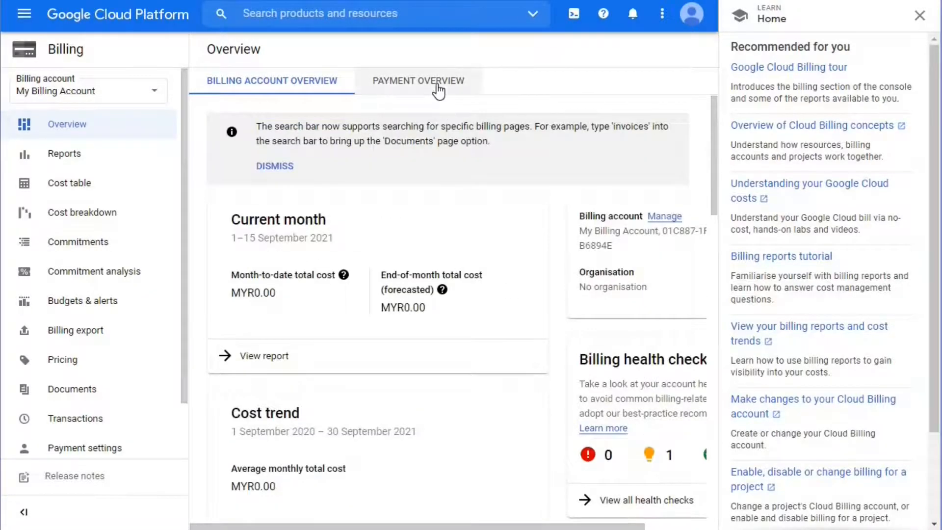
click(438, 91)
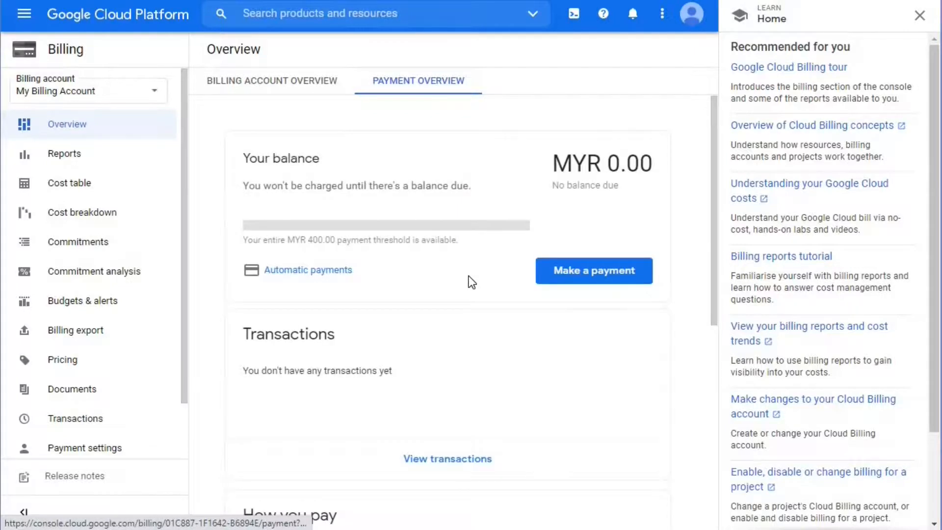
scroll(472, 282, down, 6)
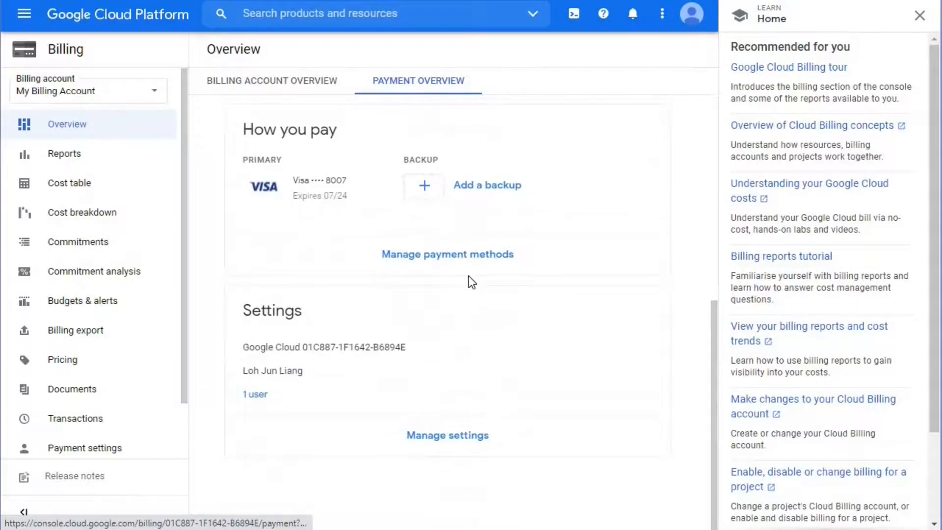
scroll(469, 277, up, 6)
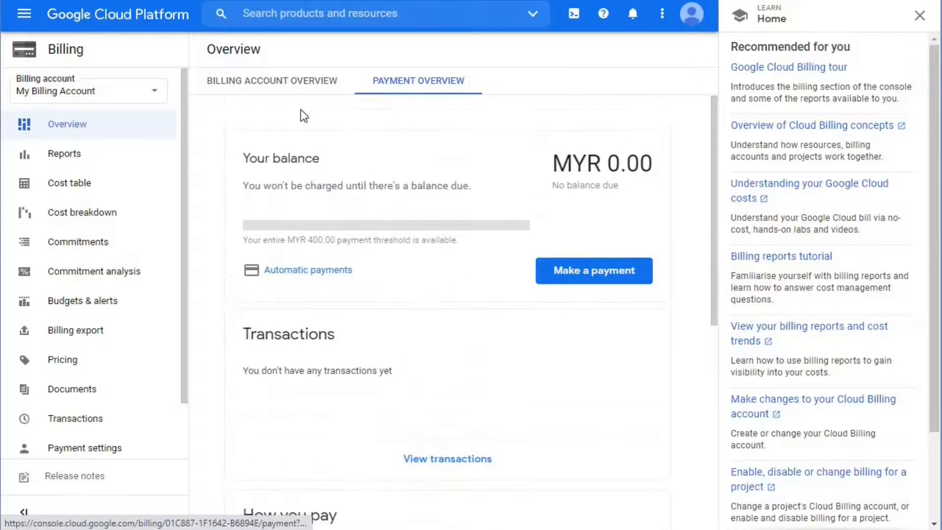
- Review the Billing Account Overview showing MYR652.69 of MYR1,270.28 free-trial credits remaining
click(288, 88)
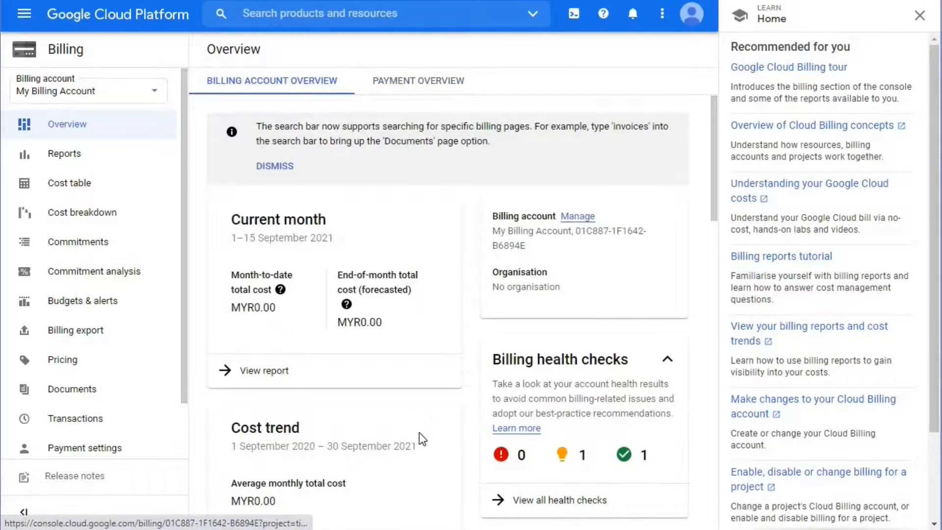
scroll(419, 432, down, 4)
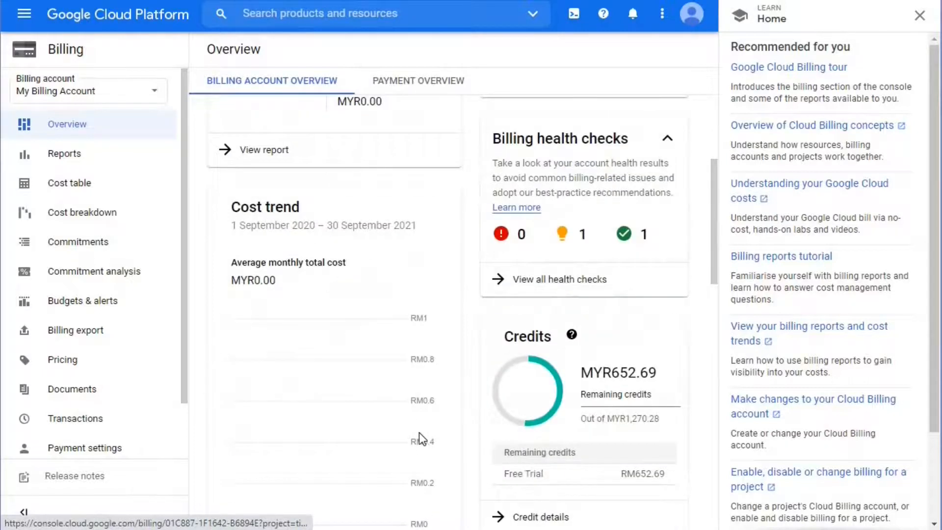
scroll(420, 432, up, 1)
scroll(419, 432, down, 3)
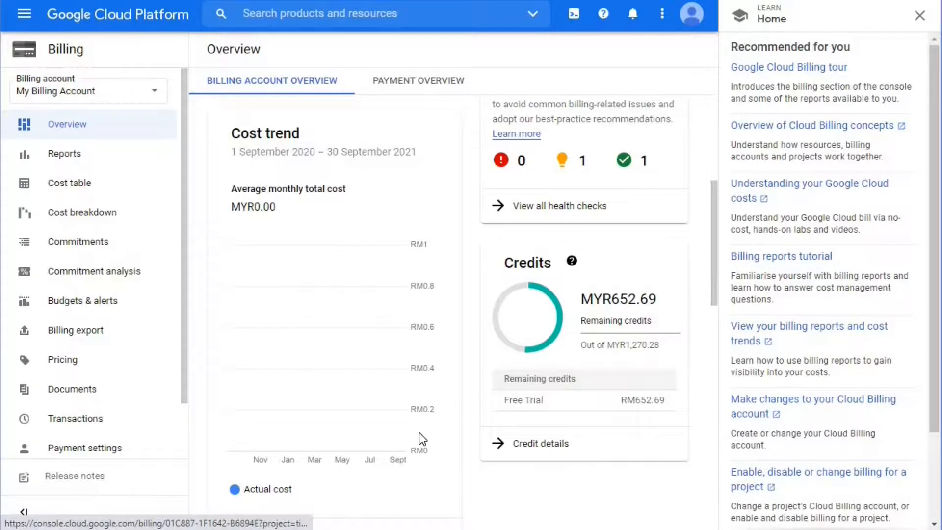
scroll(419, 432, up, 5)
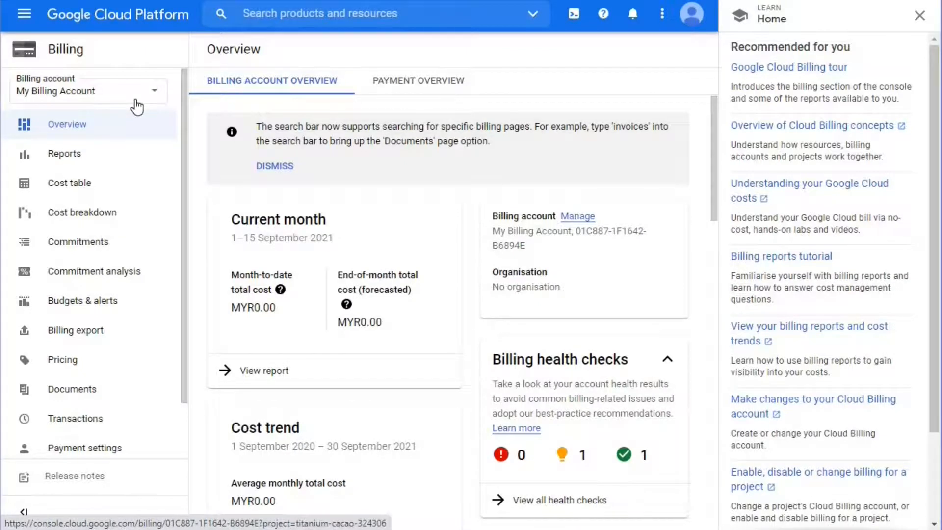
- Return to the My First Project home dashboard
click(24, 13)
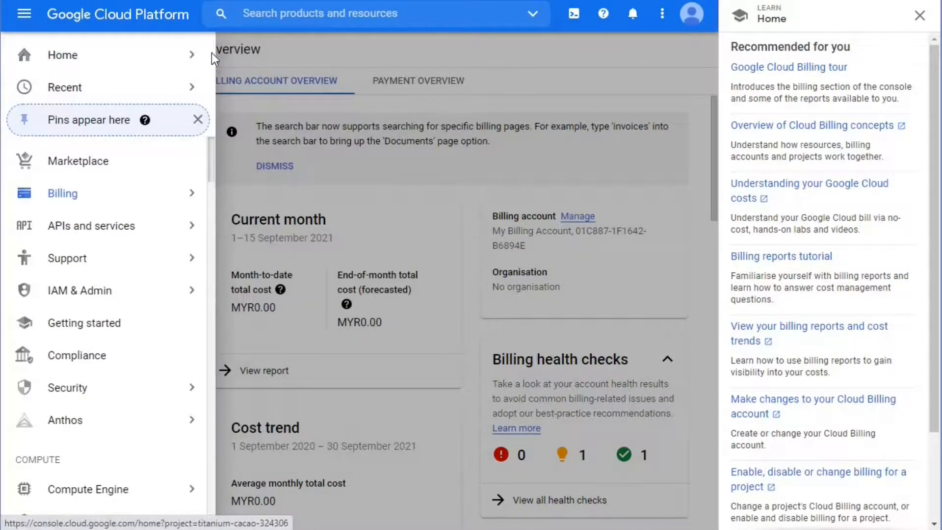
mouse_move(98, 67)
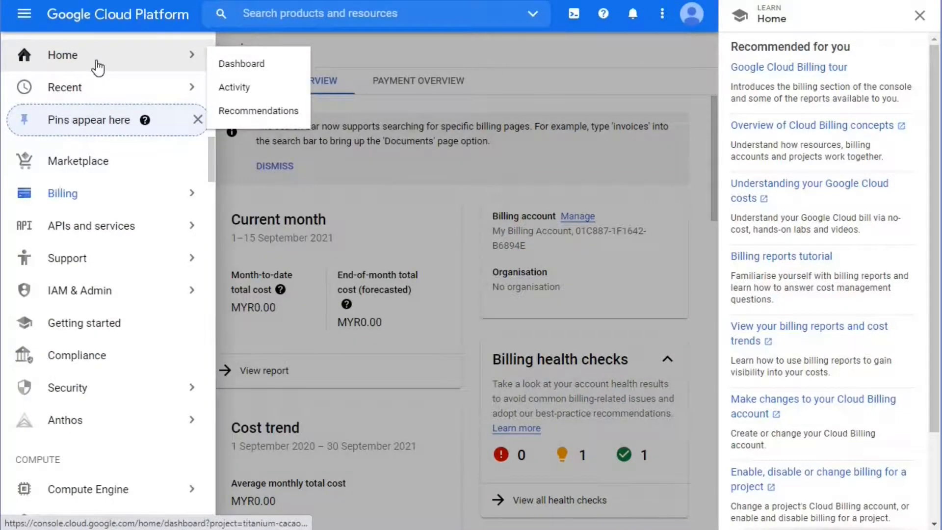
click(95, 66)
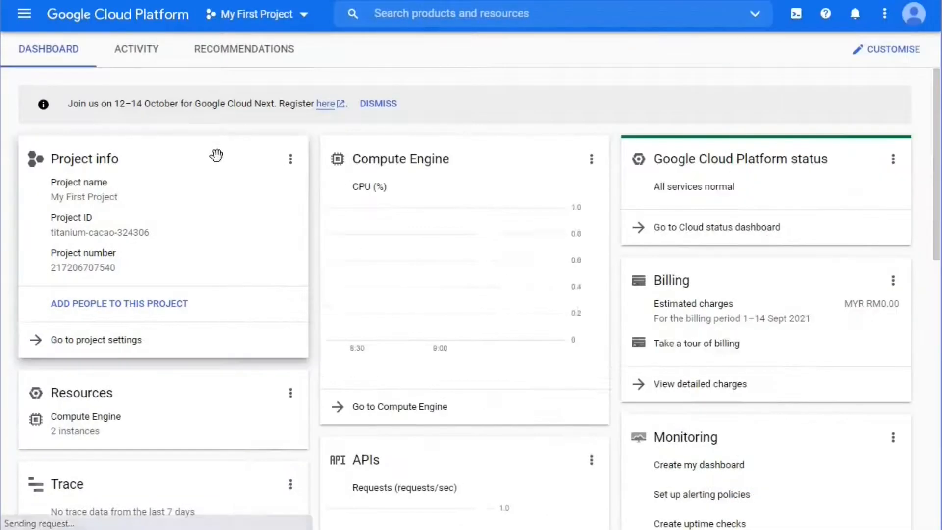
- Check the Project info card's options and scroll through the dashboard cards
click(294, 163)
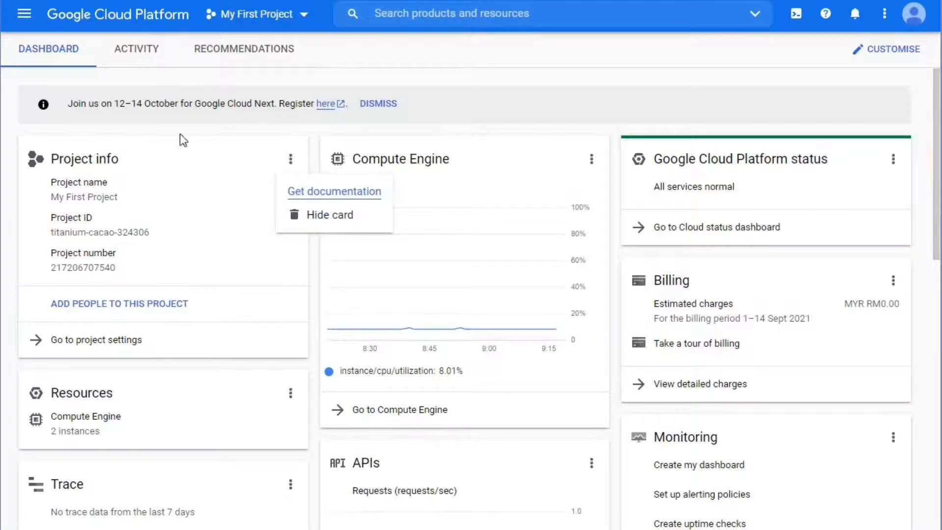
click(223, 183)
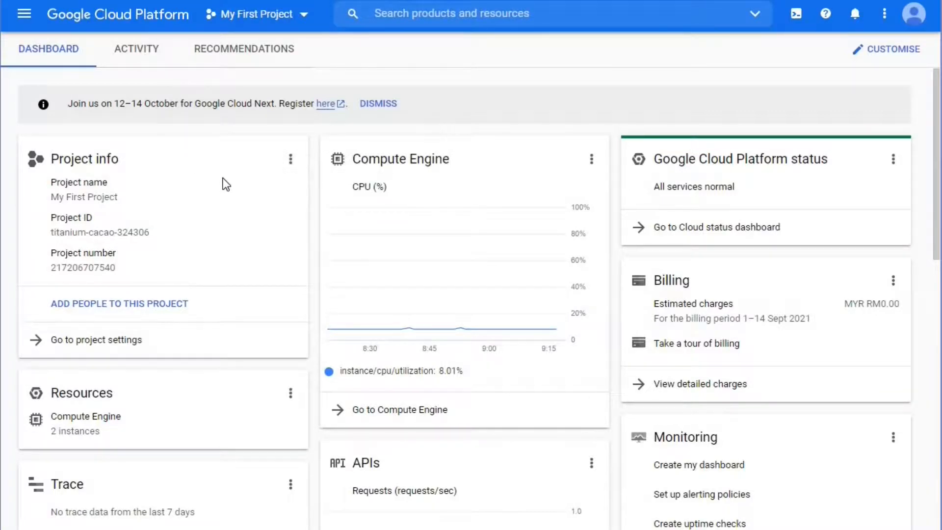
scroll(224, 183, down, 3)
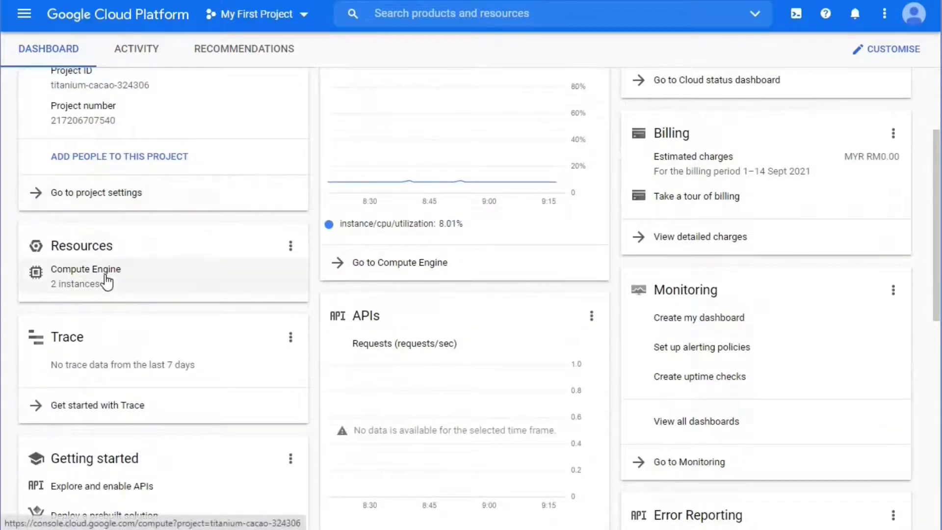
scroll(106, 282, down, 6)
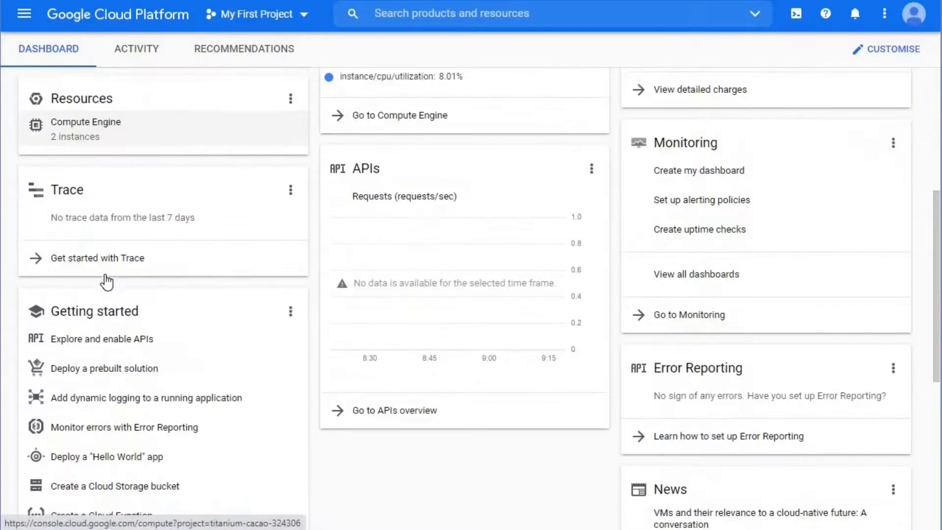
scroll(107, 280, up, 8)
scroll(106, 278, up, 1)
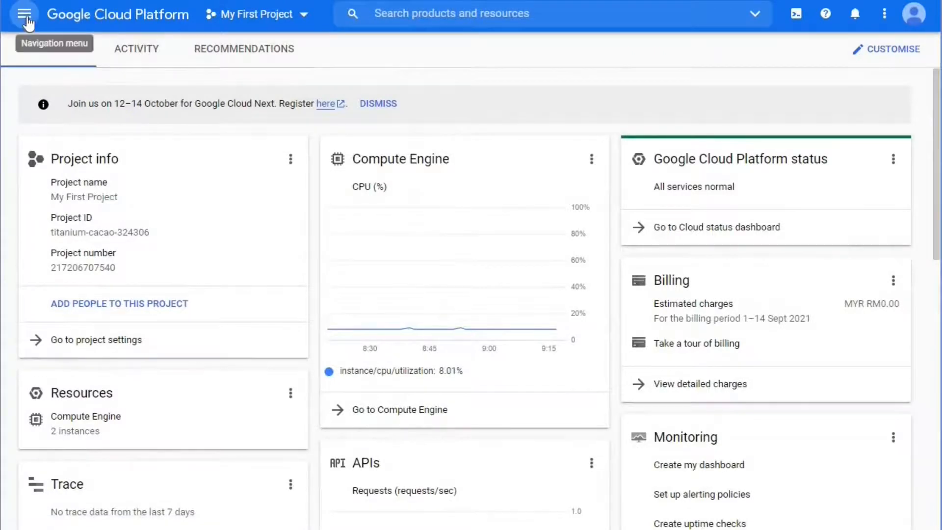
- Go to Compute Engine VM instances listing market and worker, and close the tutorial panel
click(25, 19)
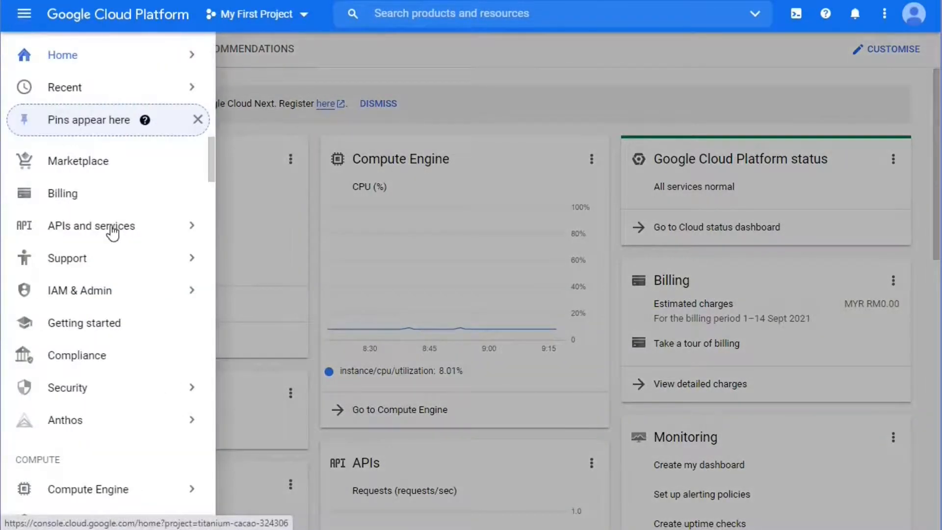
mouse_move(113, 232)
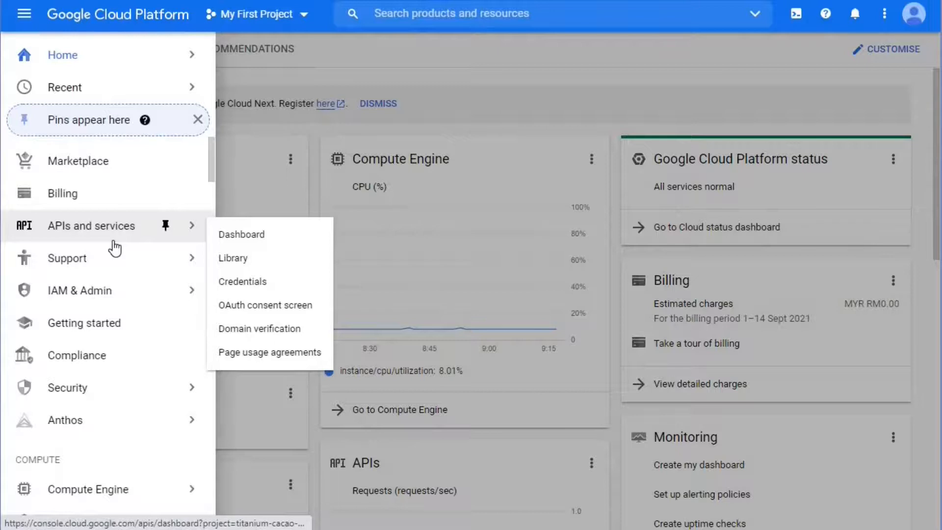
scroll(116, 450, down, 3)
mouse_move(129, 347)
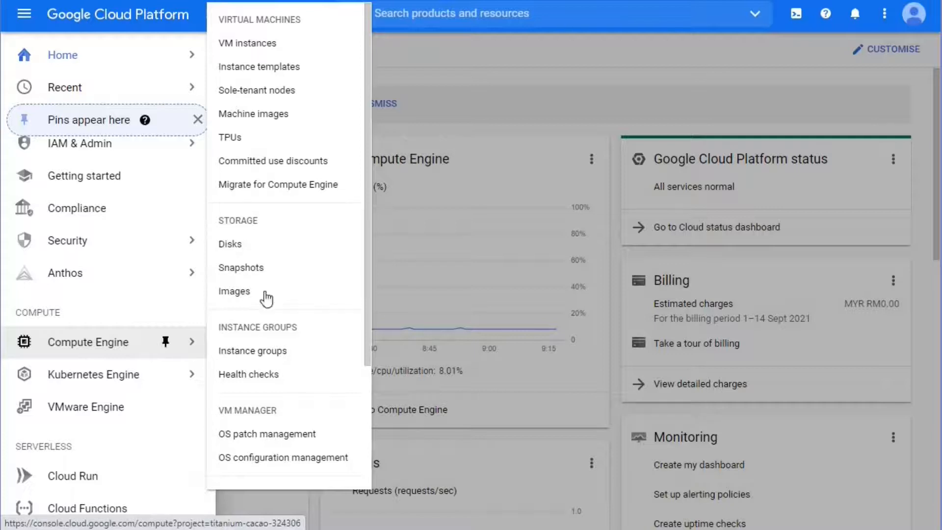
click(263, 46)
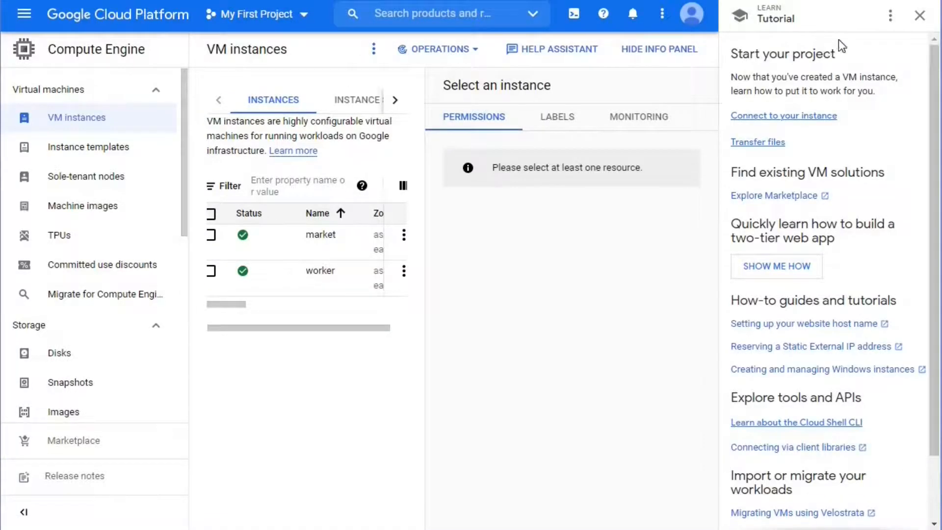
click(921, 20)
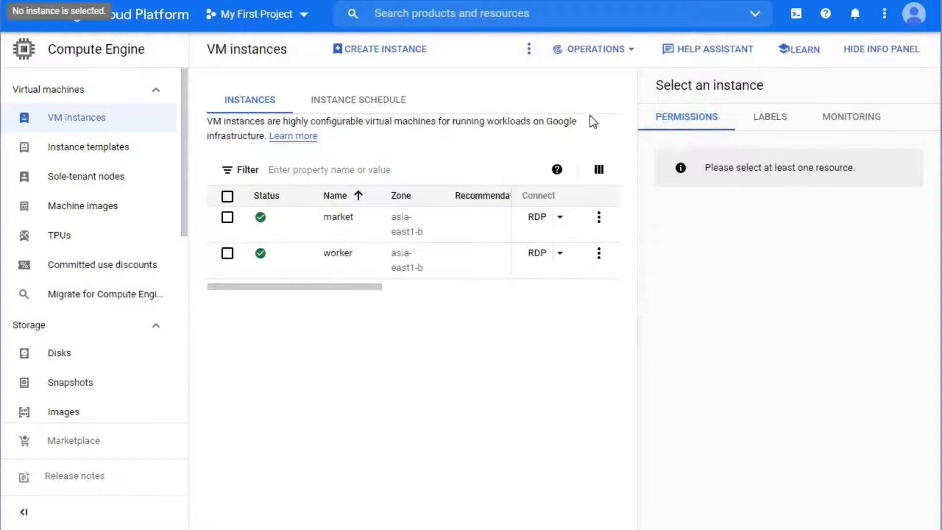
- Start a new VM instance named 'testing' in region asia-east1 (Taiwan), zone asia-east1-b
click(394, 59)
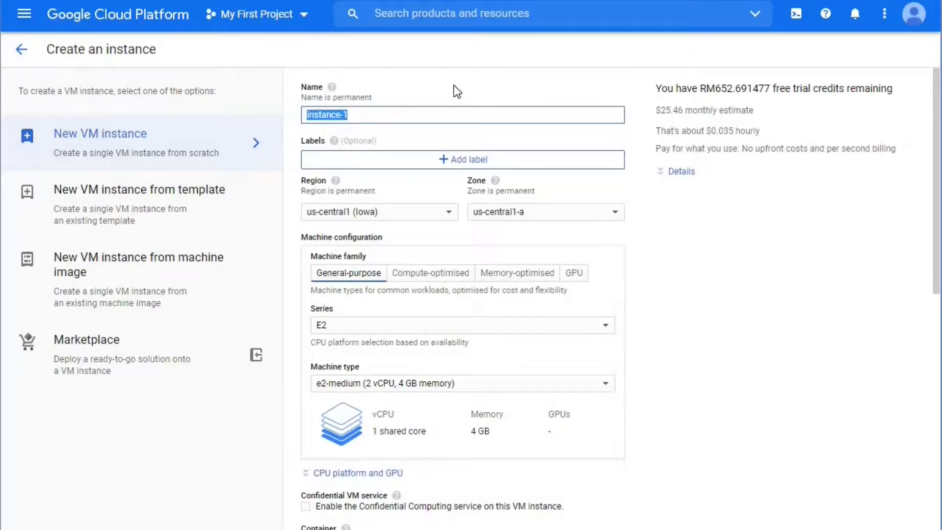
text(testing)
click(402, 219)
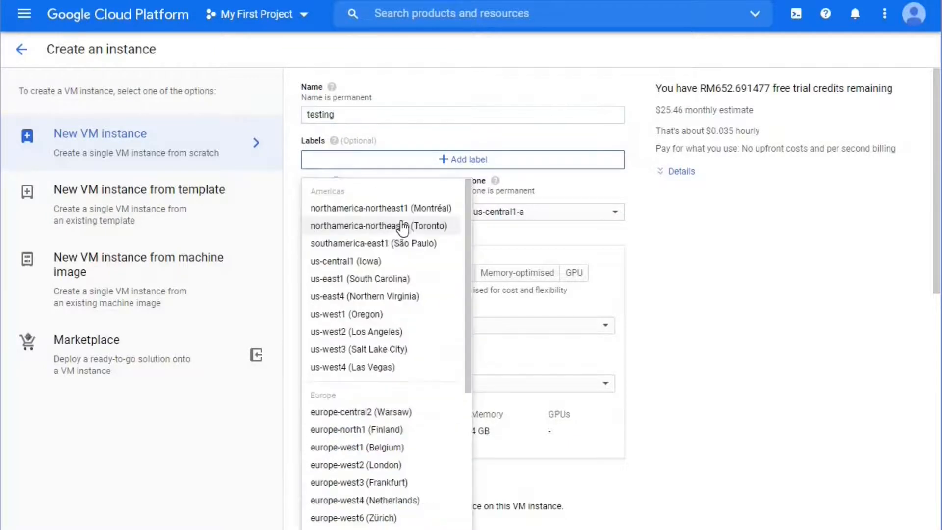
scroll(420, 381, down, 5)
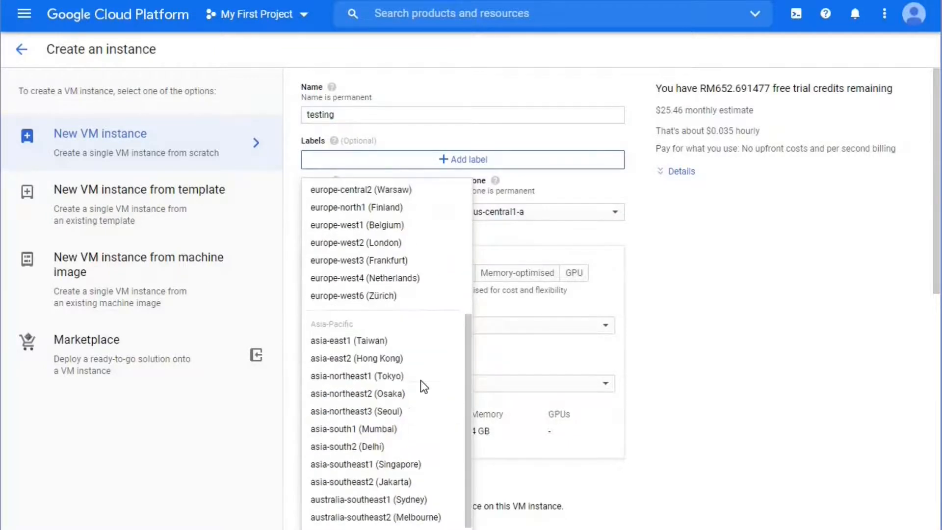
click(391, 344)
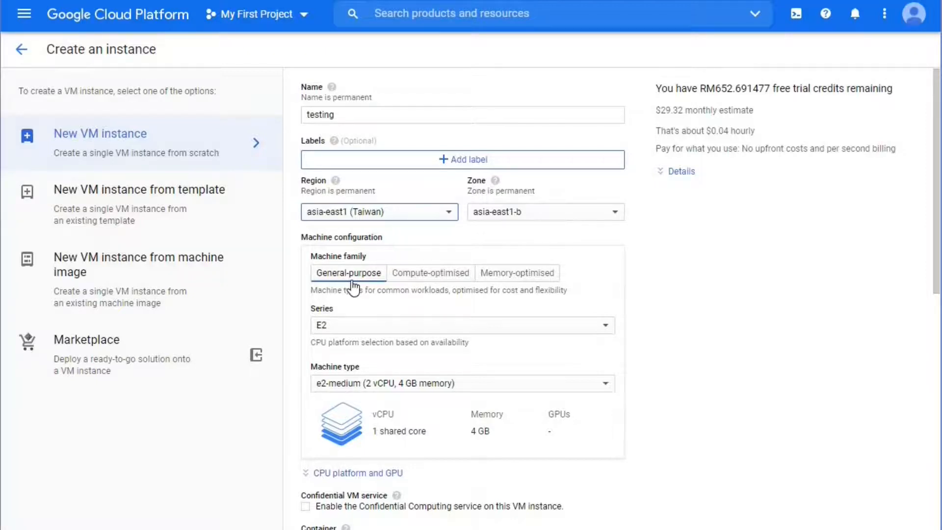
scroll(353, 288, down, 2)
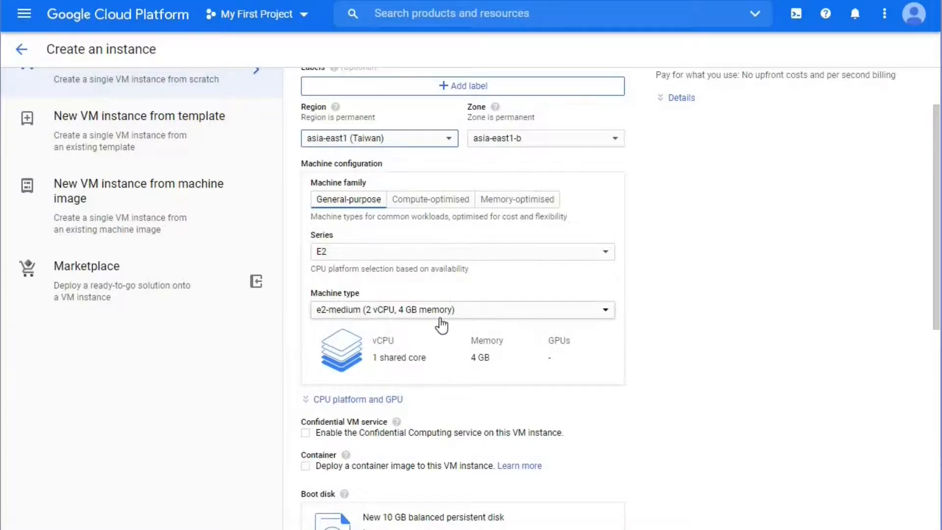
scroll(441, 325, down, 5)
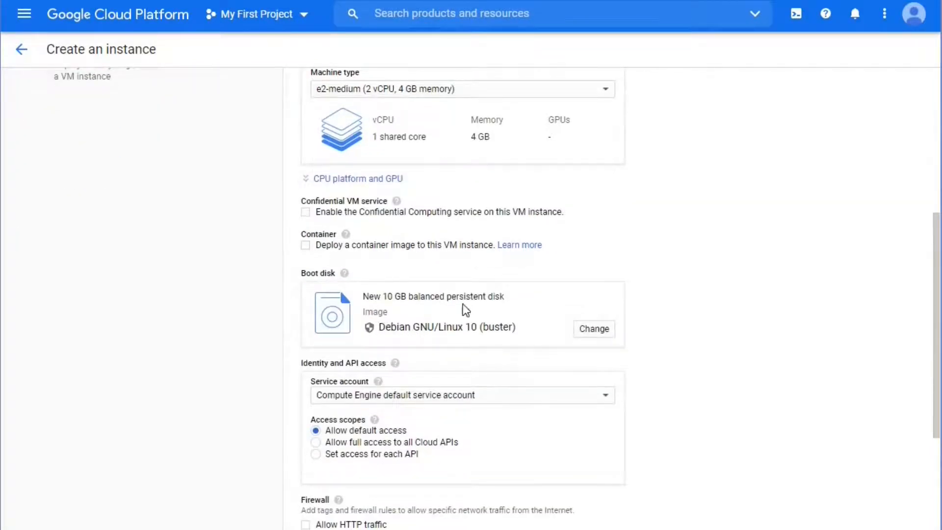
- Change the boot disk to the Windows Server 2012 R2 Datacenter image at 50 GB
click(595, 330)
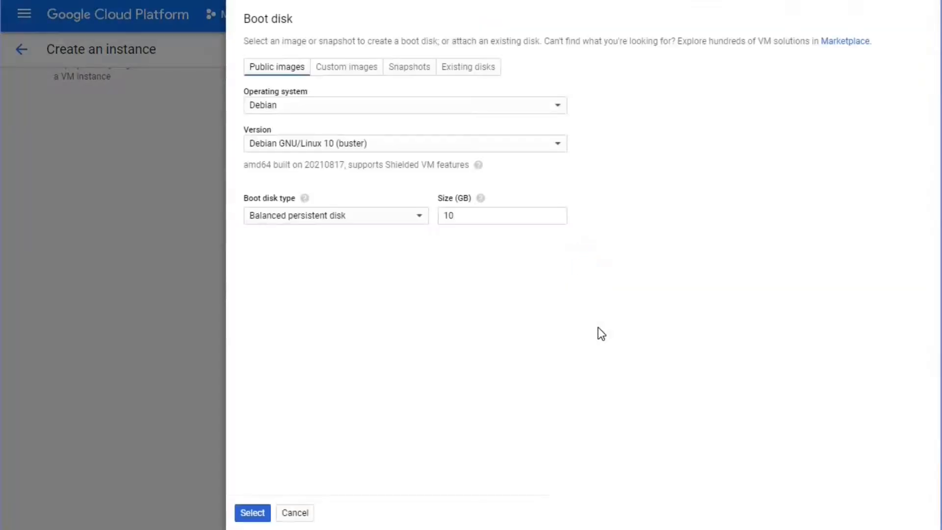
click(444, 109)
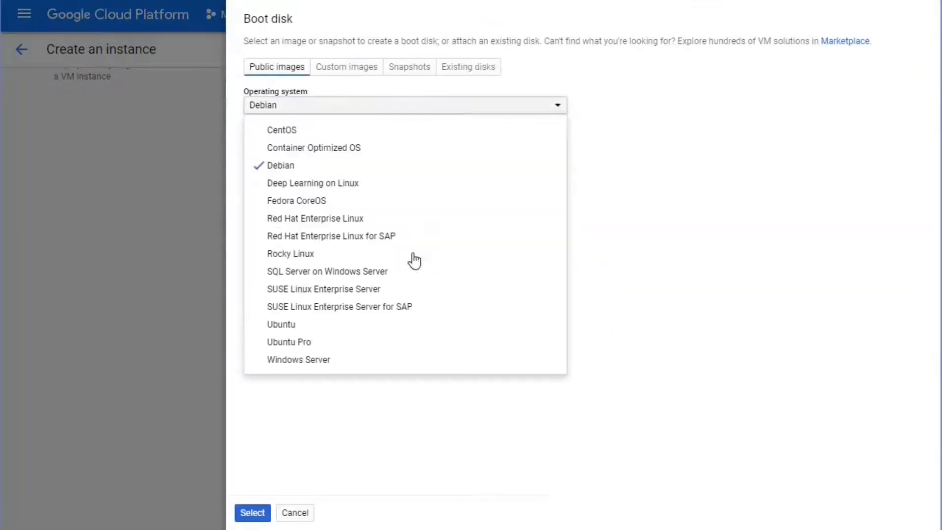
click(372, 356)
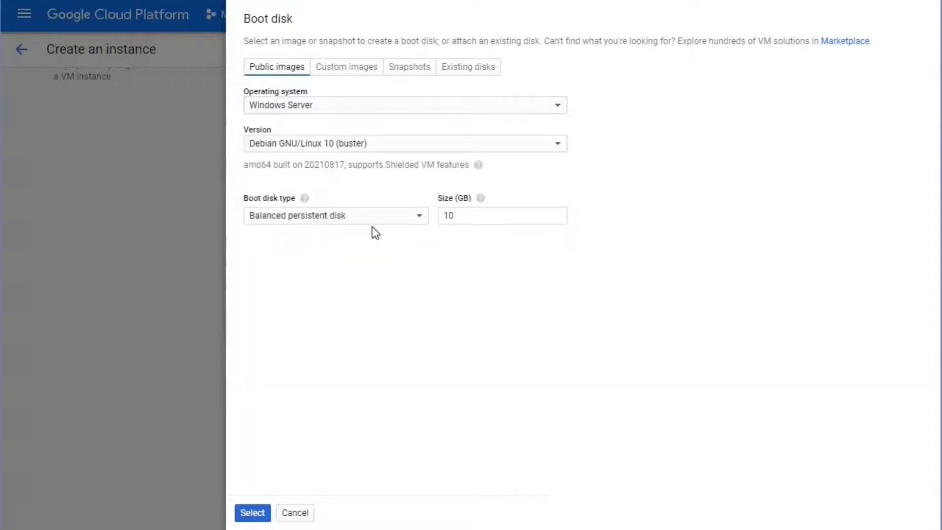
click(378, 143)
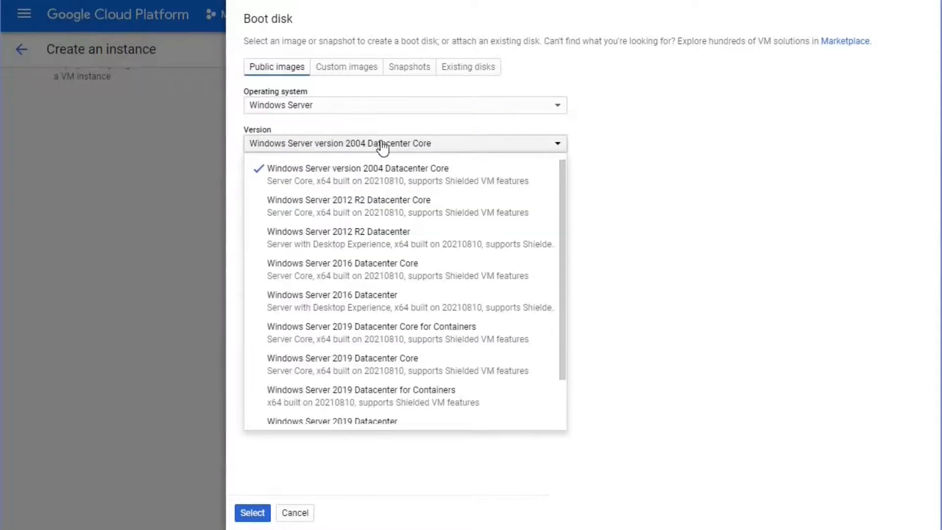
click(423, 255)
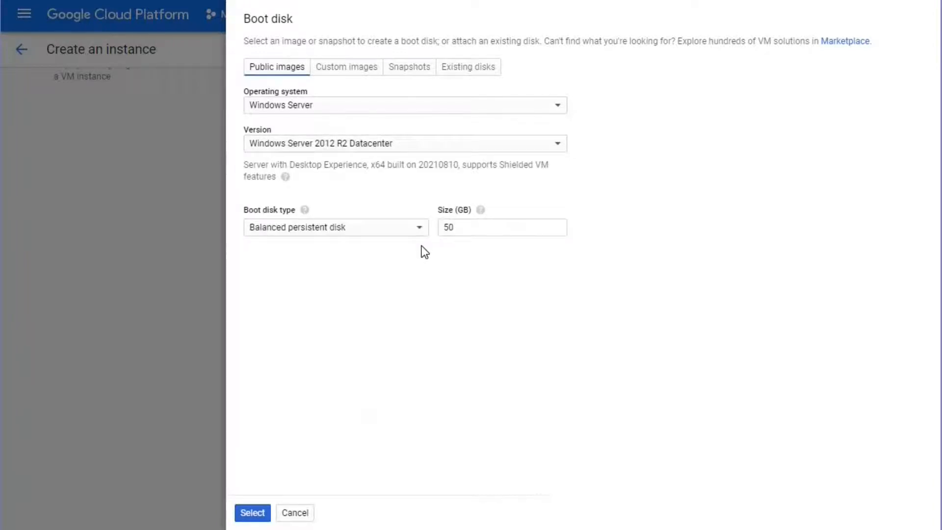
click(251, 514)
scroll(706, 348, up, 6)
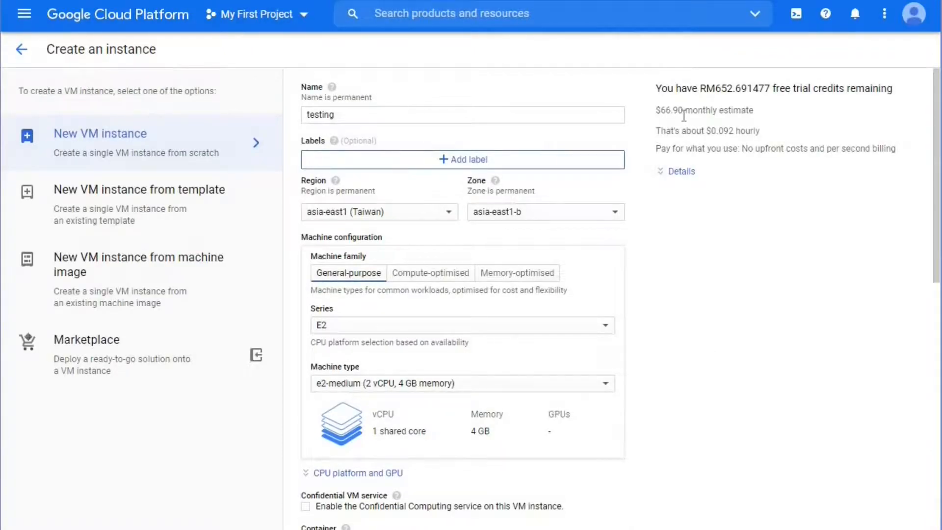
- Check the machine type list and keep e2-medium selected
scroll(647, 225, down, 3)
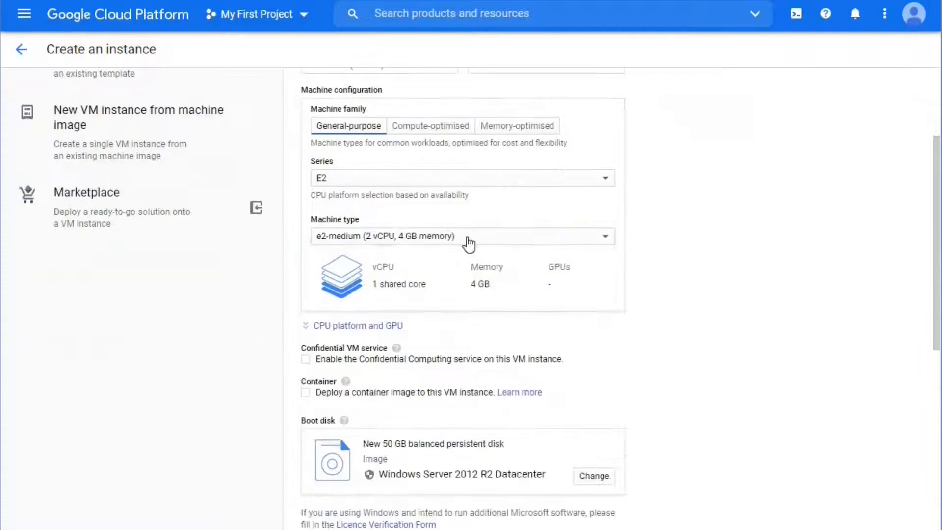
click(421, 240)
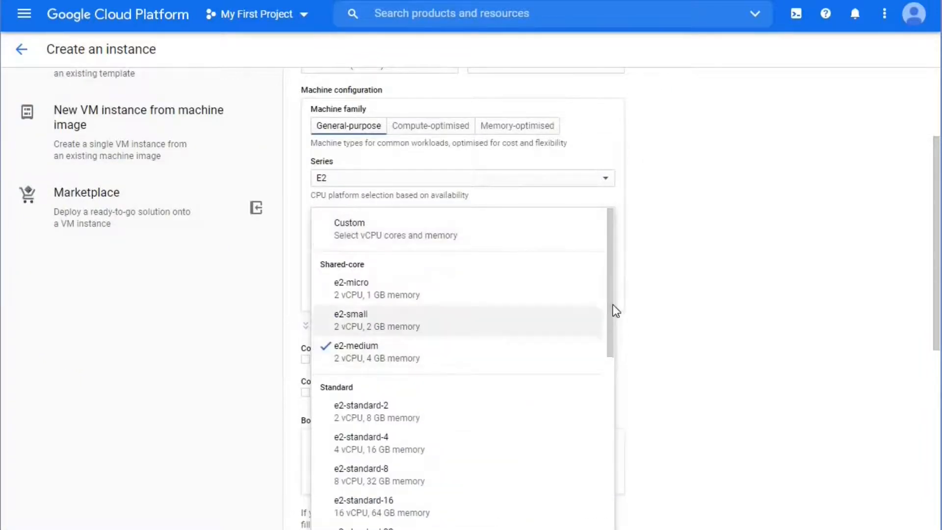
drag(611, 301, 611, 350)
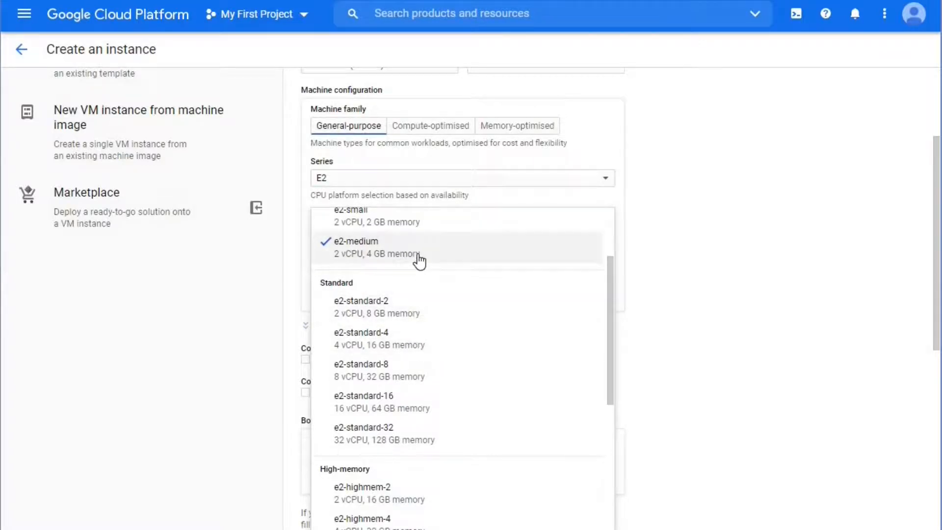
click(678, 219)
- Create the testing VM instance from the bottom of the form
drag(938, 205, 937, 132)
scroll(682, 295, down, 10)
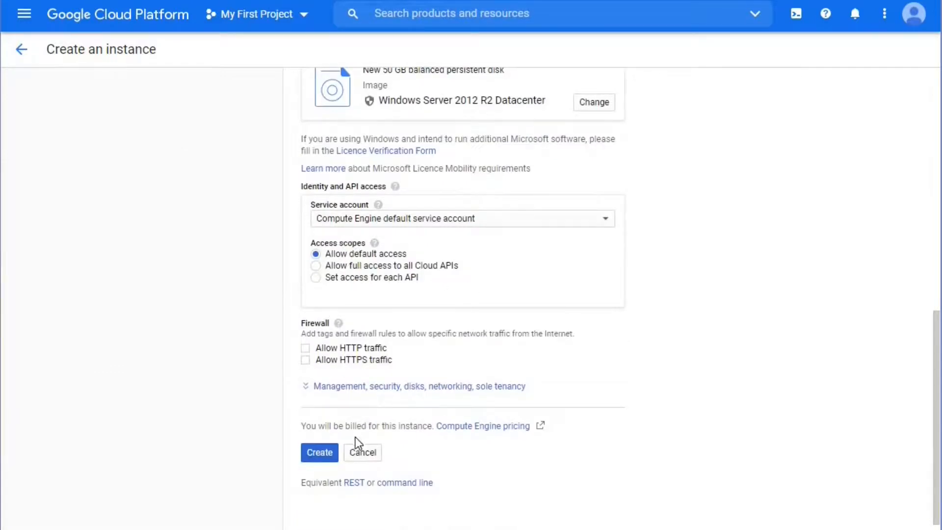
scroll(689, 363, up, 10)
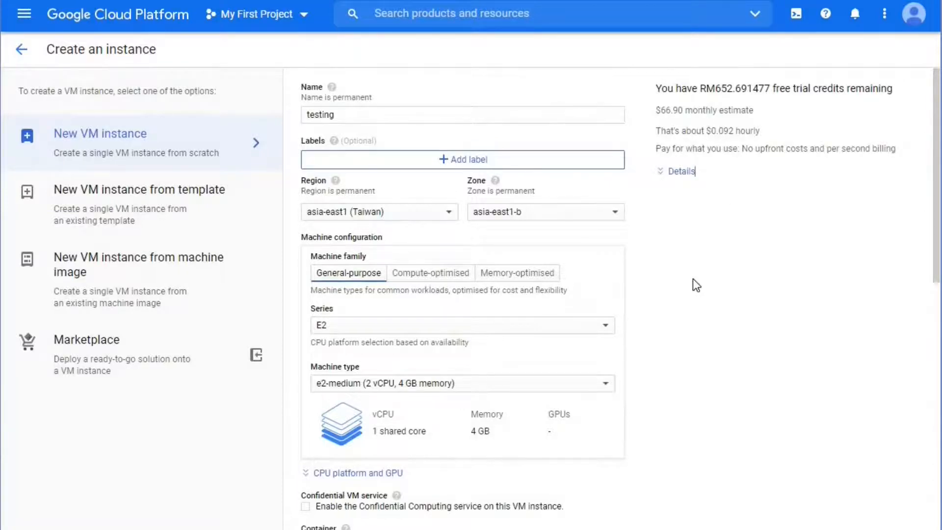
scroll(693, 280, down, 10)
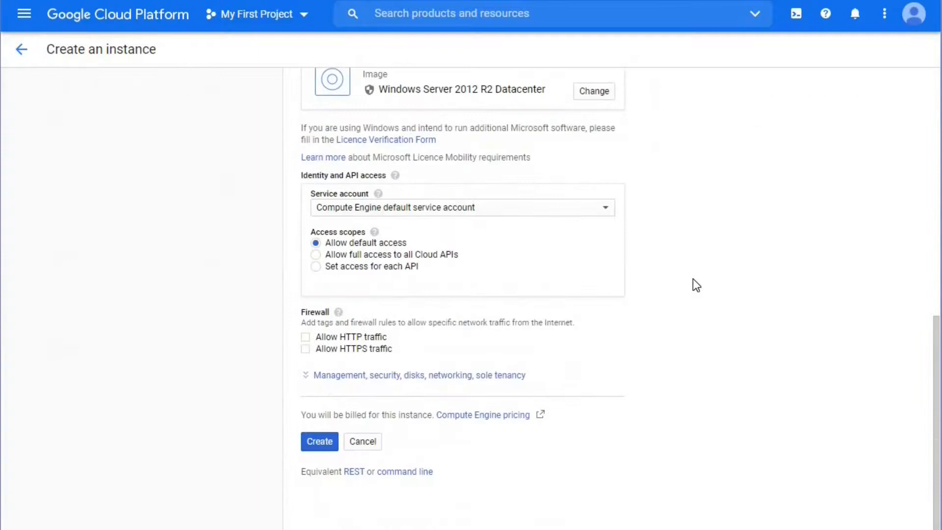
click(322, 443)
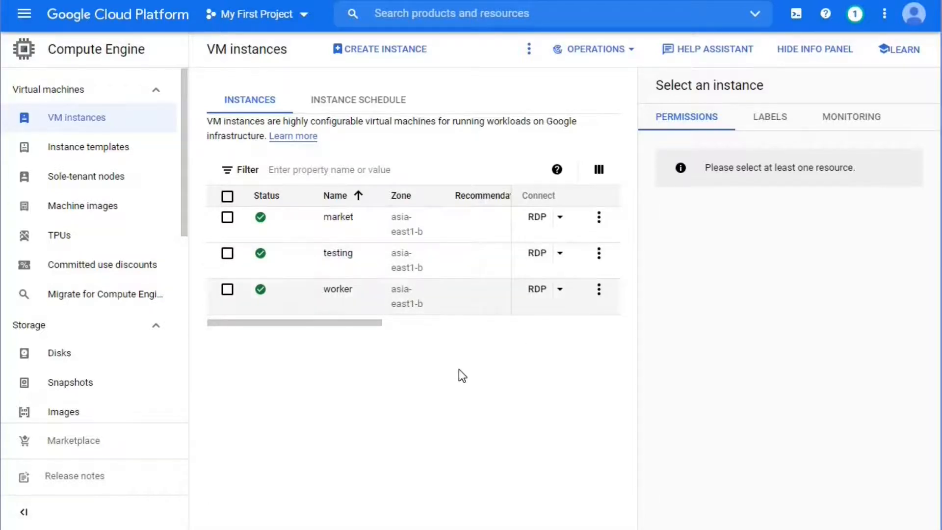
- Open the RDP connection options on the testing instance's row
click(560, 254)
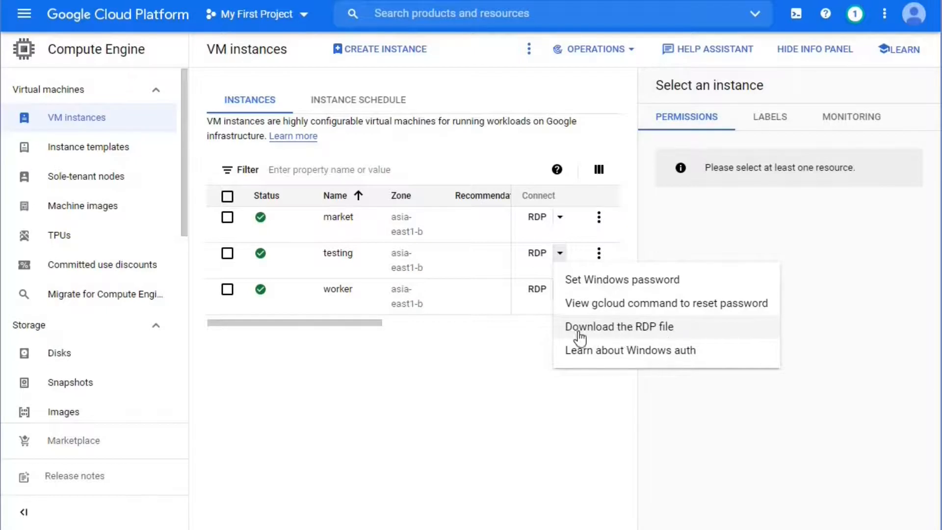
- Download the RDP file as testing.rdp, view its address and username entries, and go back
click(601, 326)
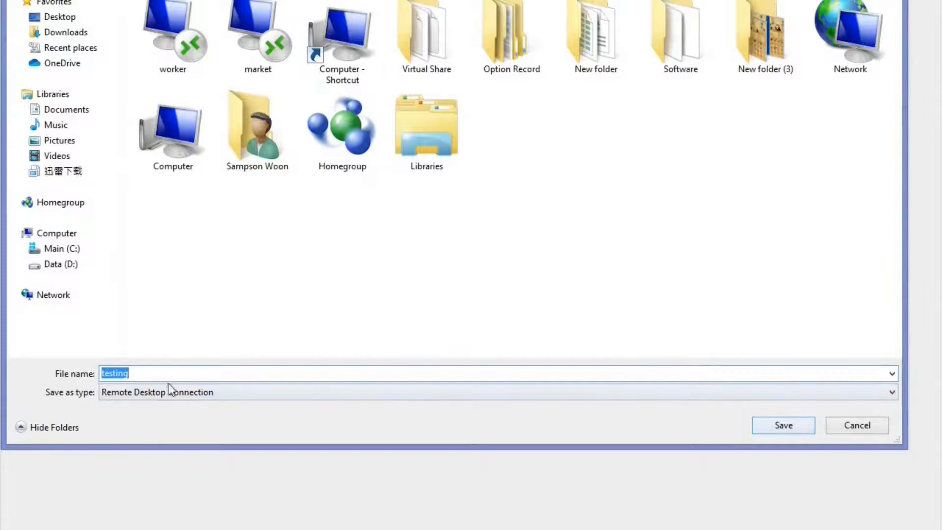
click(803, 424)
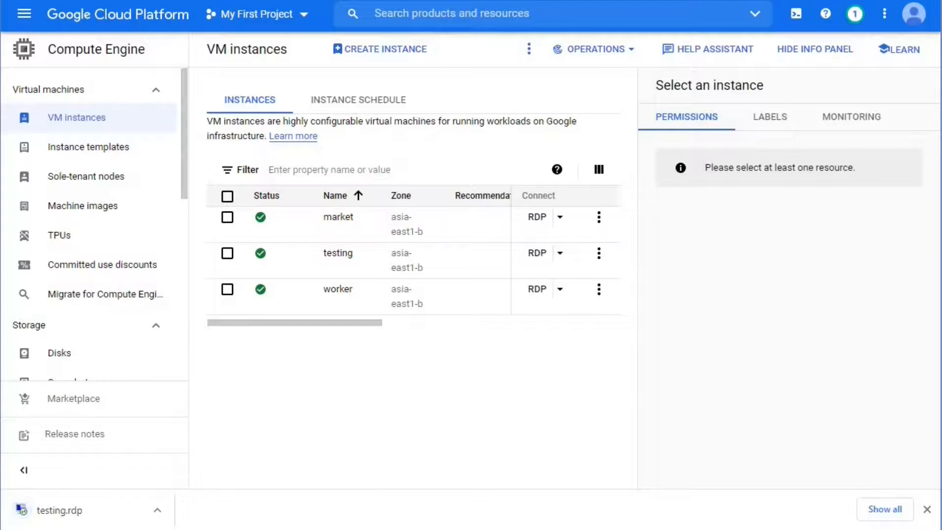
drag(60, 510, 338, 374)
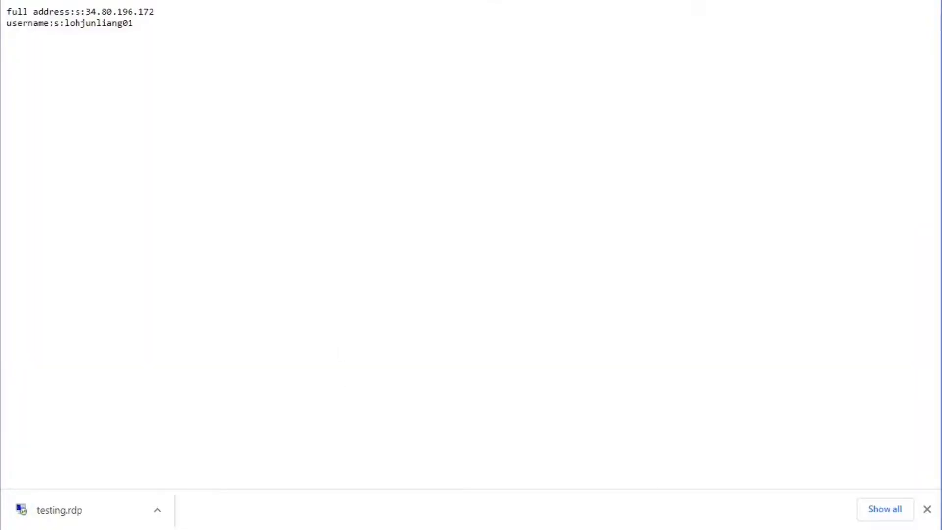
key(ctrl+w)
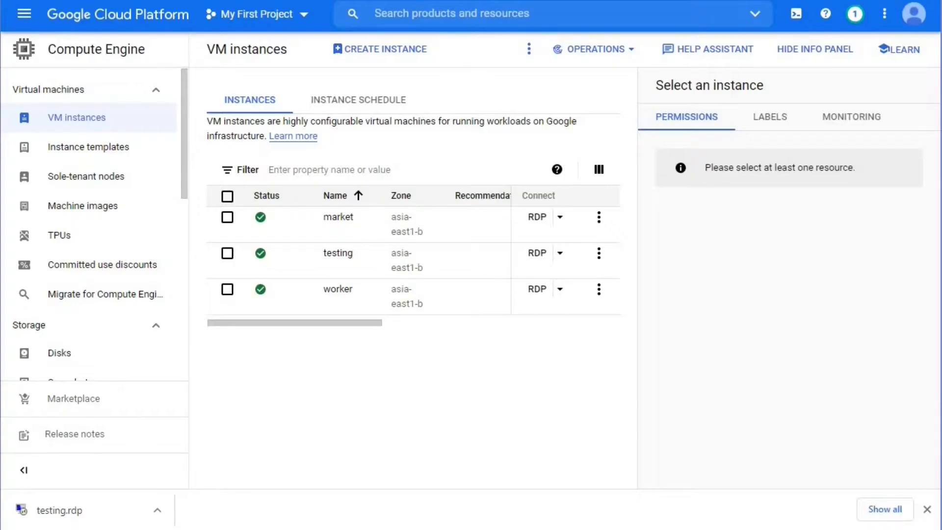
- Generate and copy a new Windows password for testing, then launch testing.rdp from the desktop
click(602, 255)
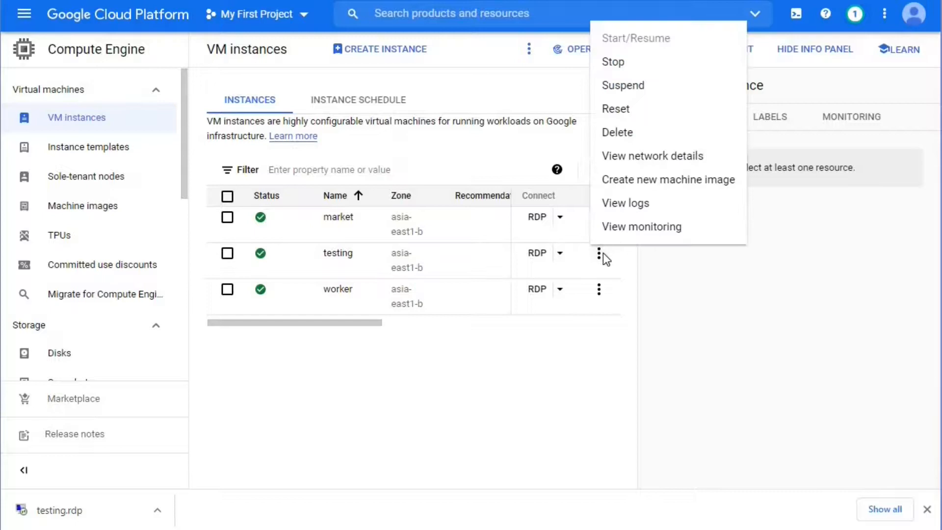
click(560, 256)
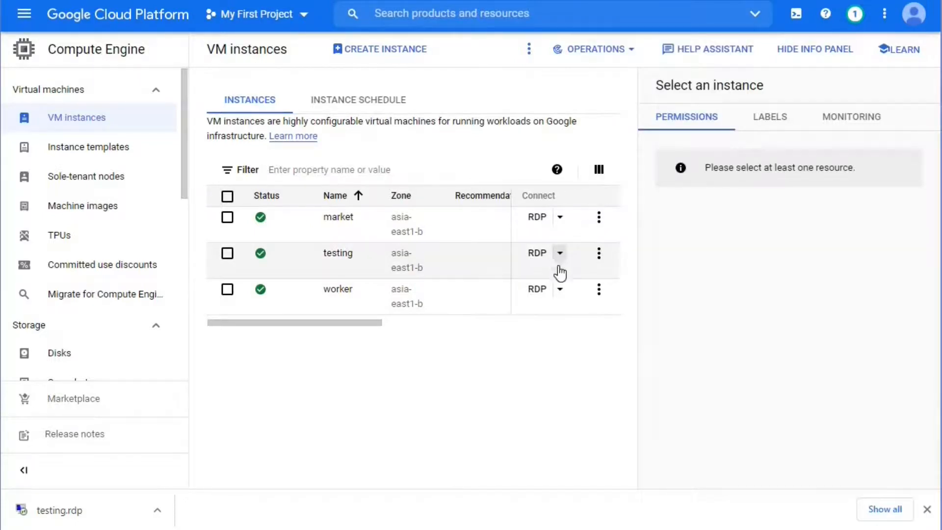
click(560, 255)
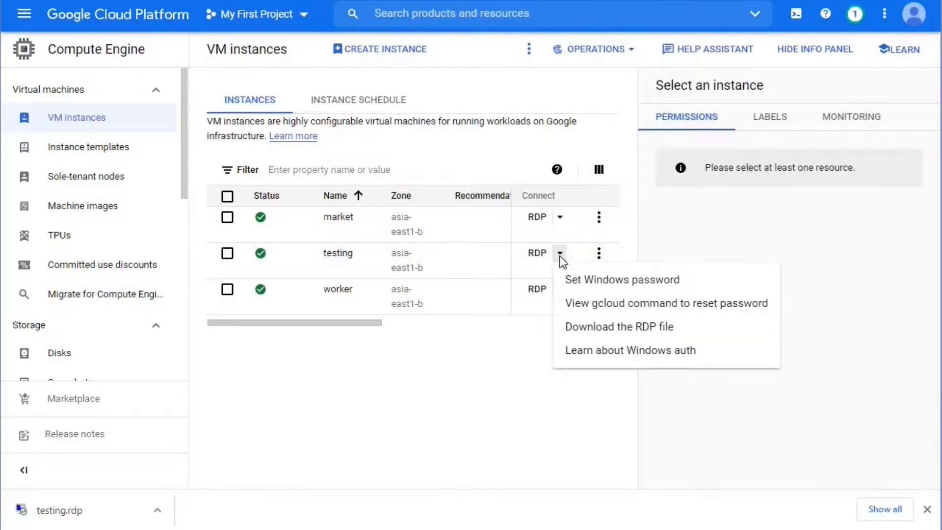
click(602, 281)
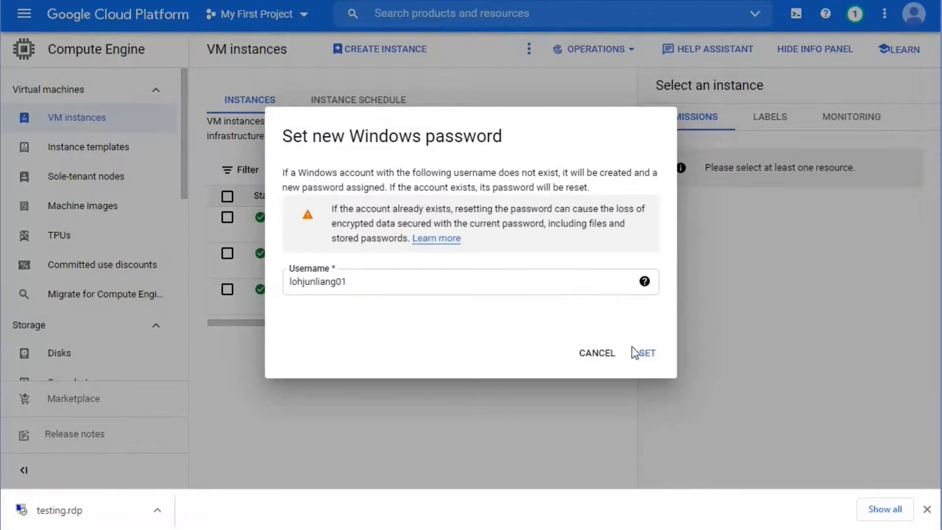
click(648, 356)
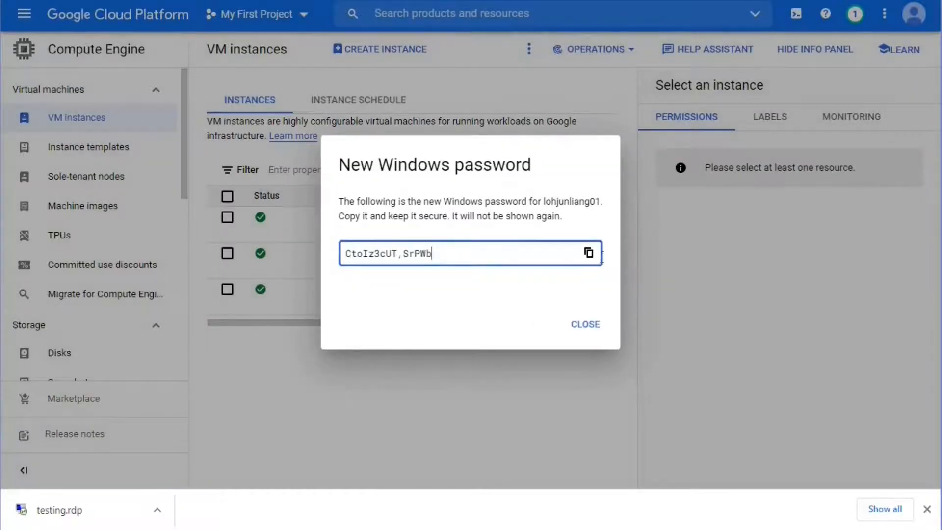
click(589, 253)
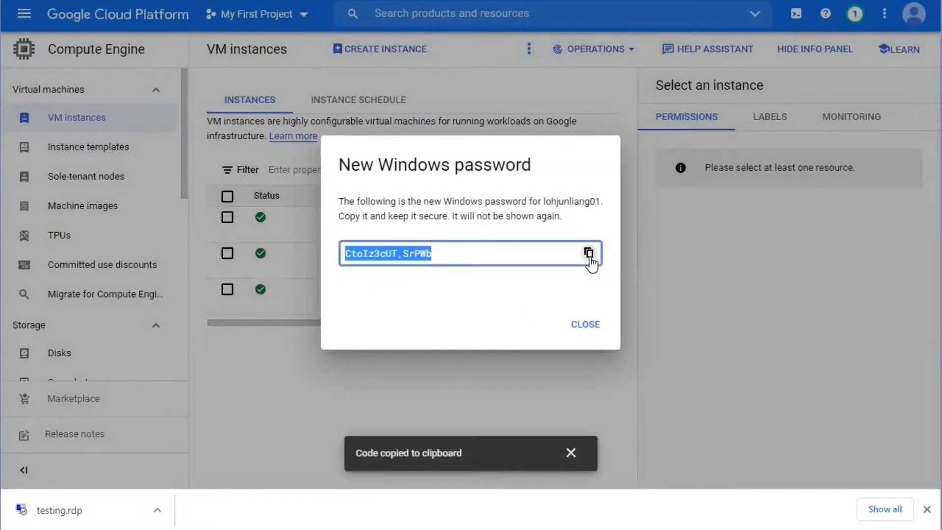
click(593, 325)
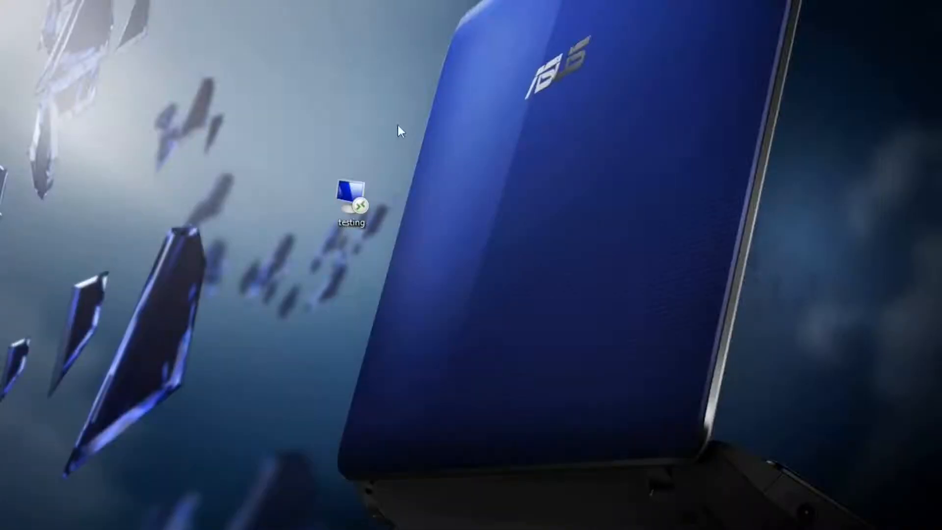
double_click(354, 217)
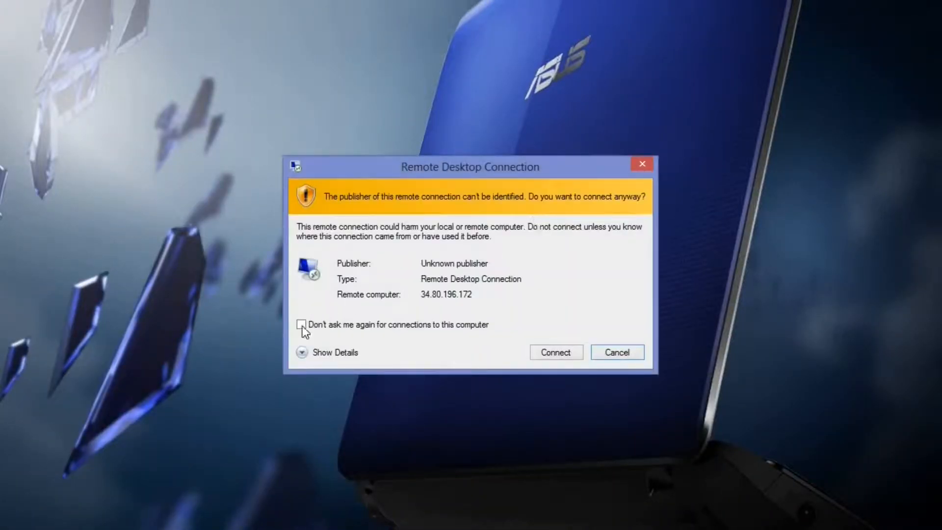
- Connect to 34.80.196.172 without future prompts, dismiss the failure, and retry via the testing shortcut
click(301, 325)
click(558, 354)
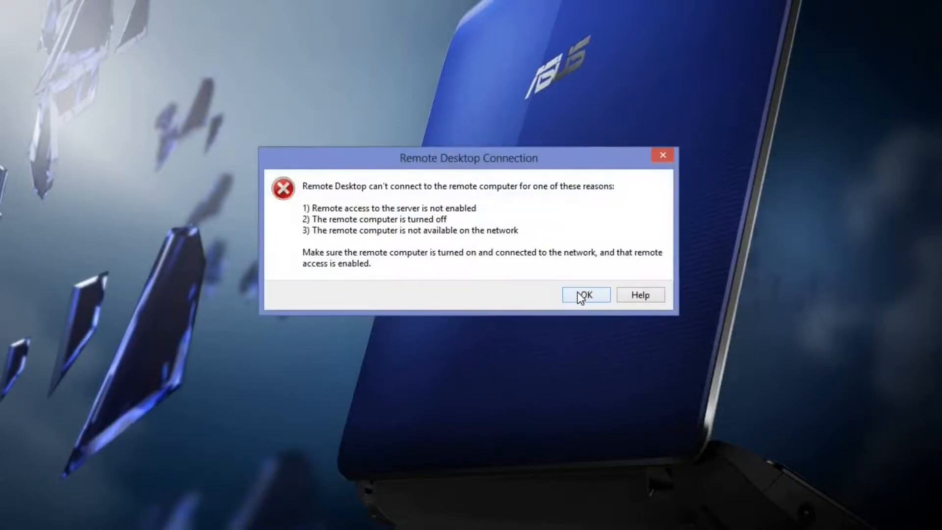
click(579, 294)
double_click(342, 199)
- Sign in with the pasted Windows password and remember the credentials
click(586, 292)
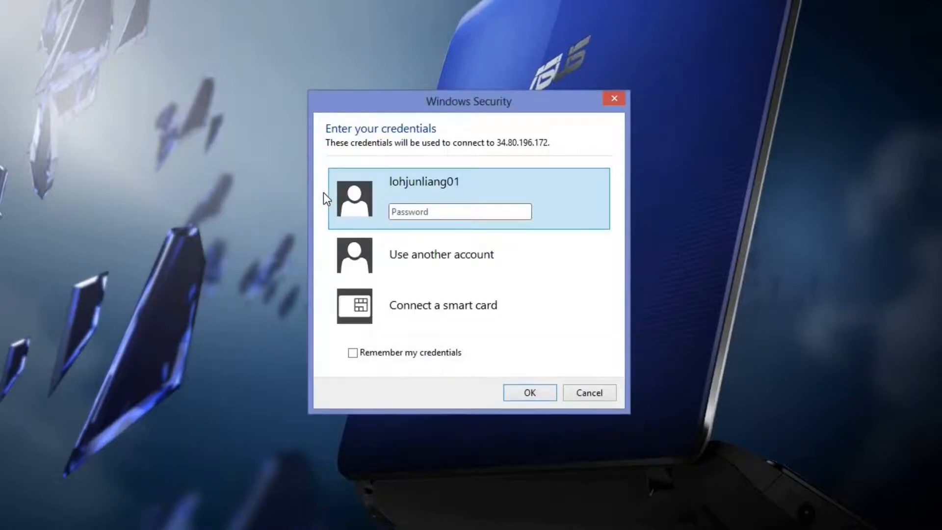
key(ctrl+v)
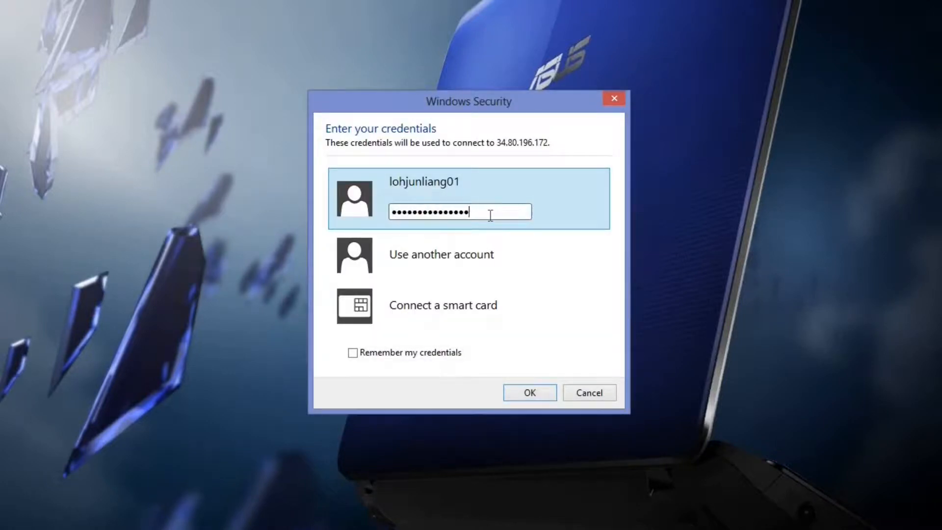
click(353, 354)
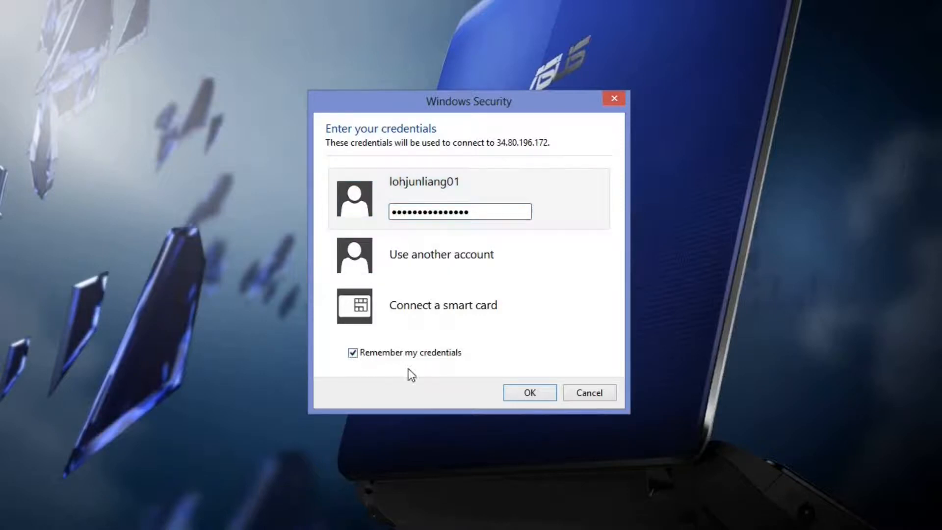
click(524, 396)
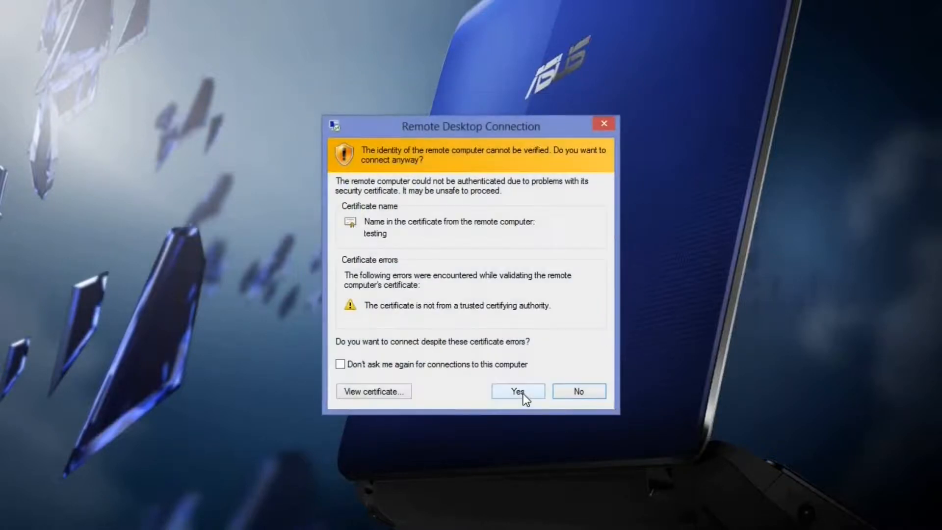
- Accept the server certificate permanently and enlarge the remote session to full screen
click(340, 364)
click(527, 395)
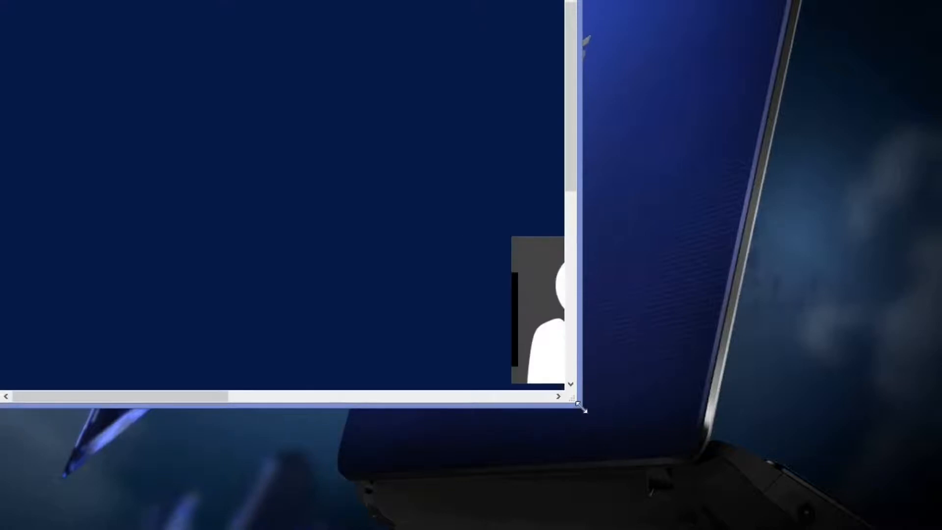
drag(582, 408, 938, 528)
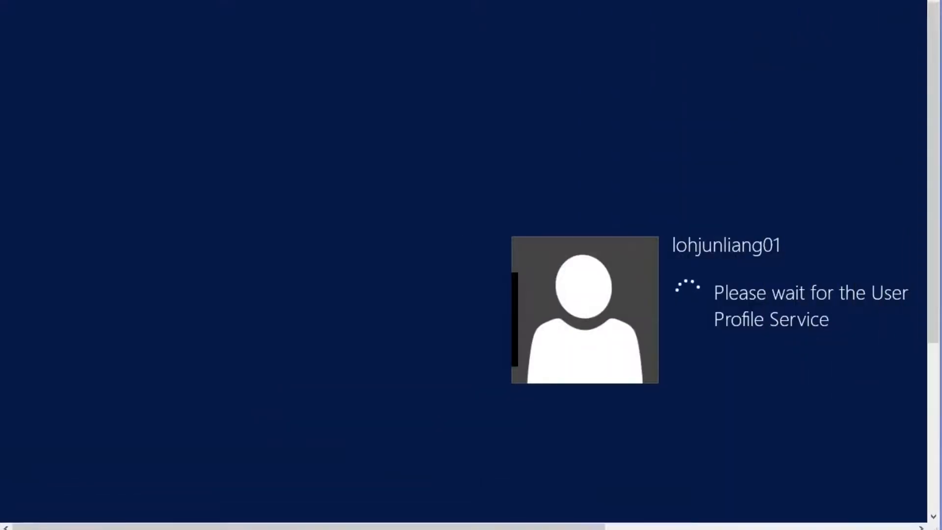
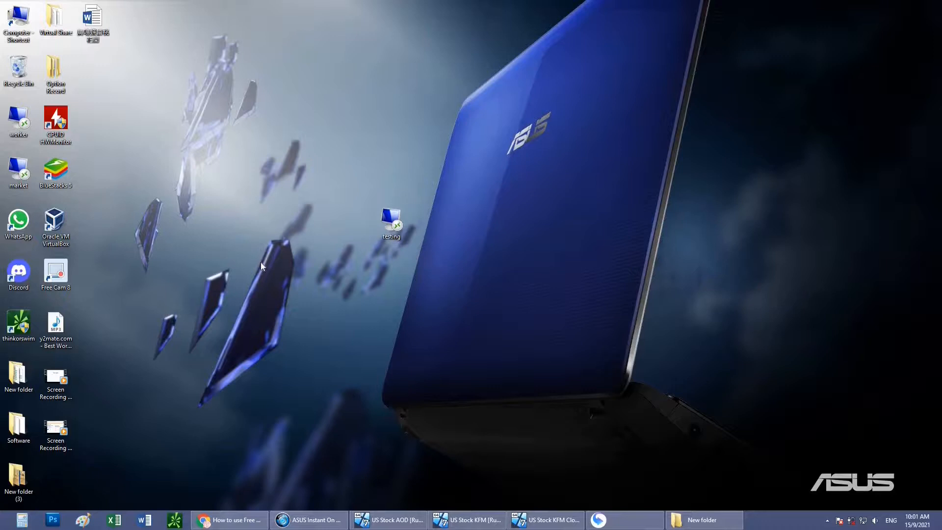
- Connect through the 'testing' RDP shortcut and open Server Manager on the remote server
double_click(393, 232)
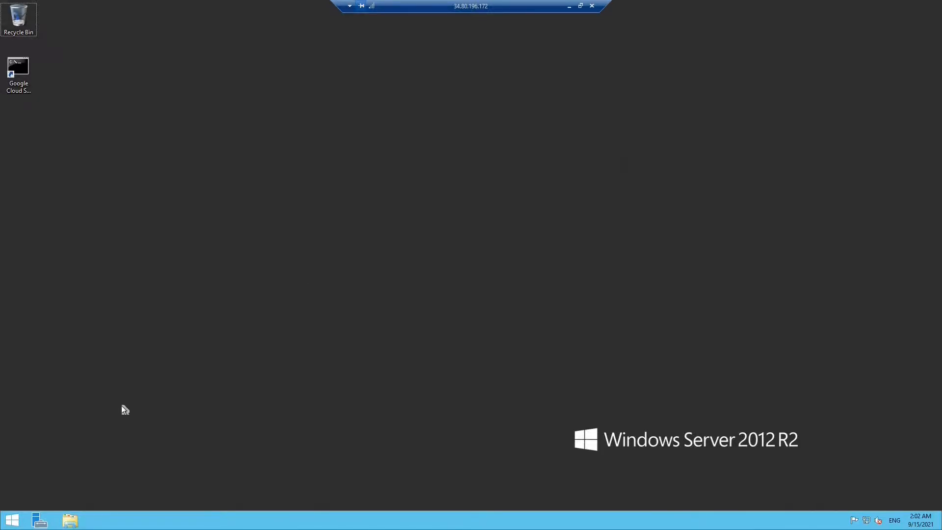
click(40, 523)
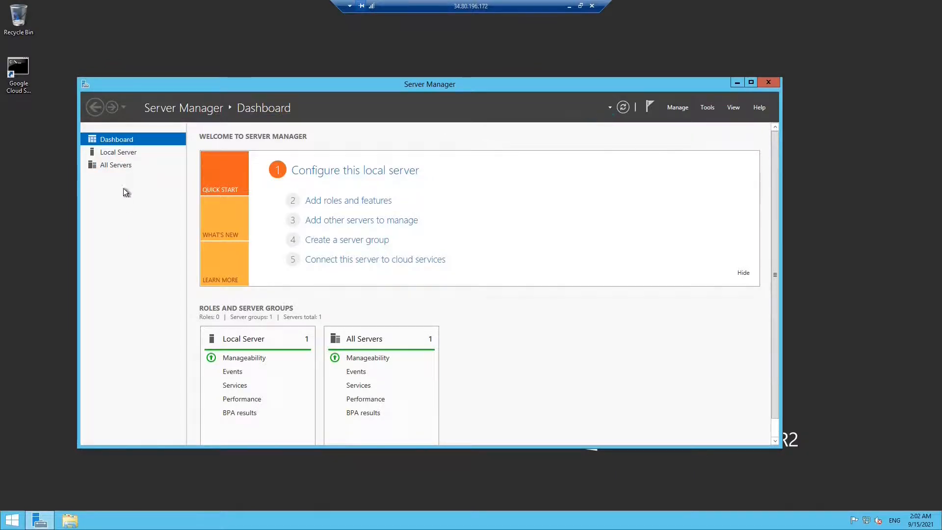
- From Local Server, keep IE Enhanced Security Off for Administrators and Users, then close Server Manager
click(121, 167)
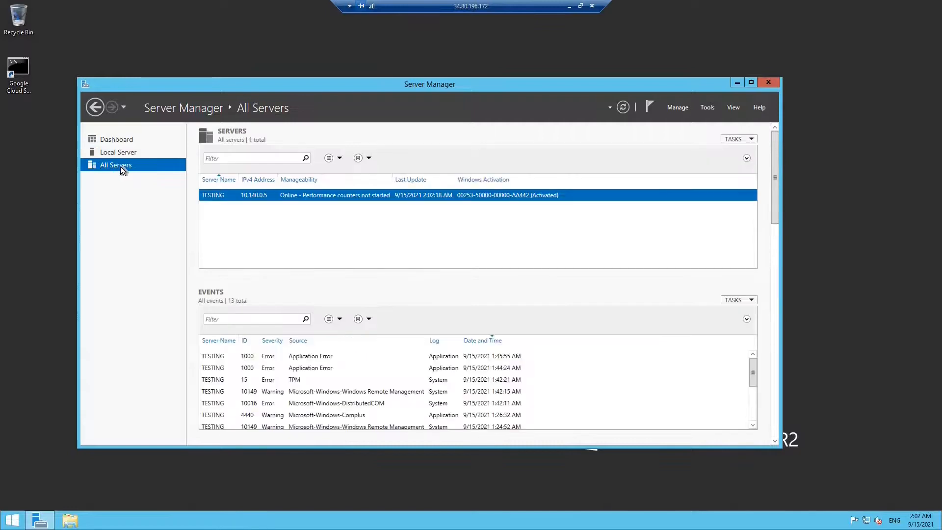
click(117, 178)
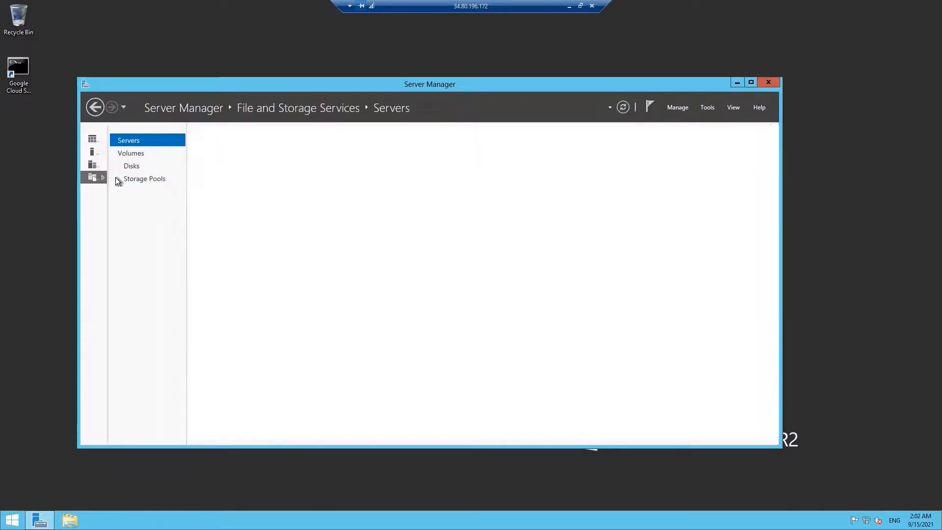
click(98, 155)
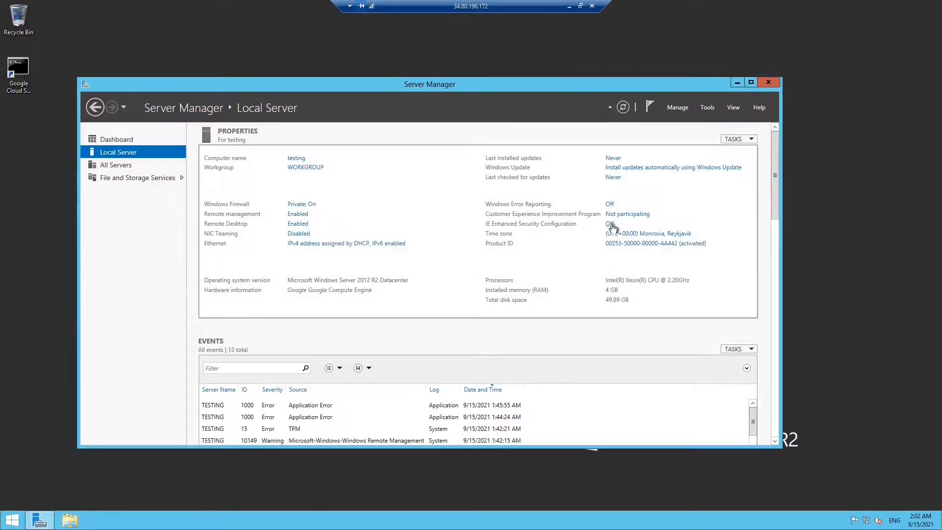
click(611, 224)
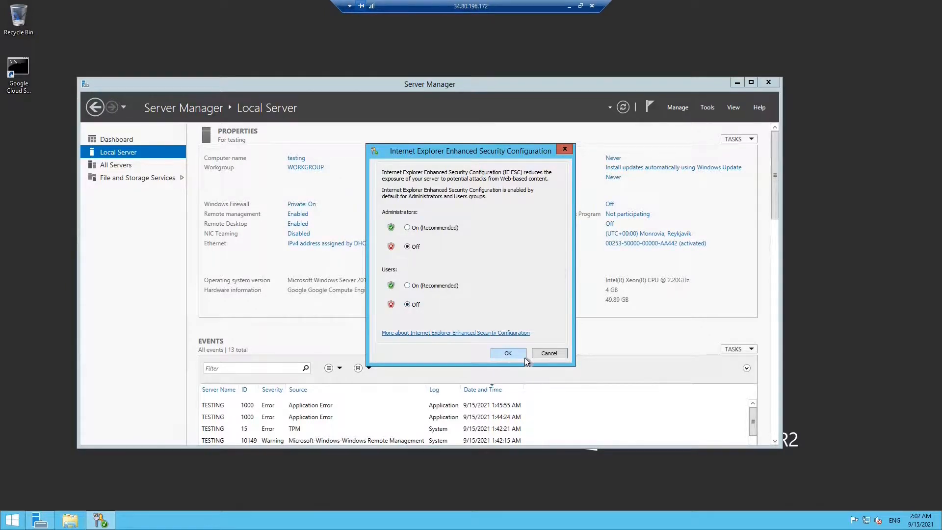
click(508, 353)
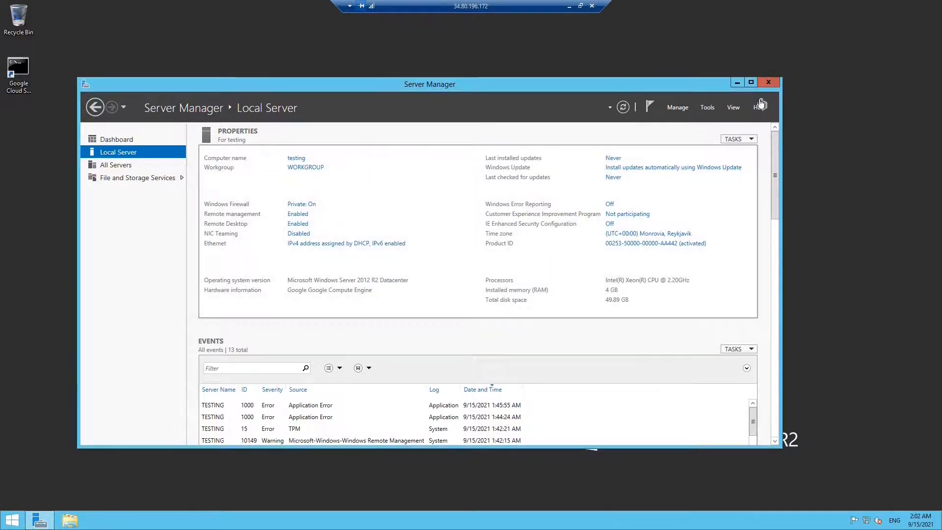
click(770, 83)
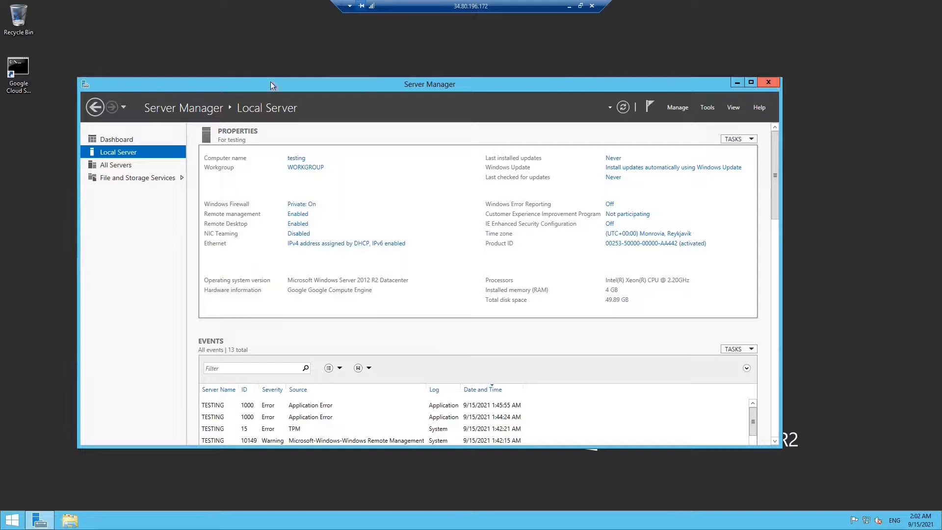
key(super)
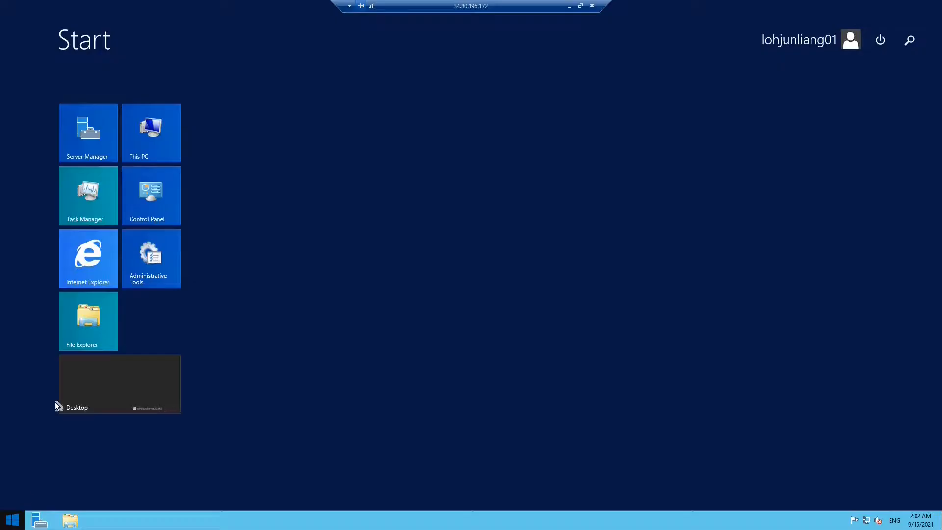
- Search Bing for 'google chrome' in Internet Explorer, then download and run ChromeSetup.exe
click(101, 252)
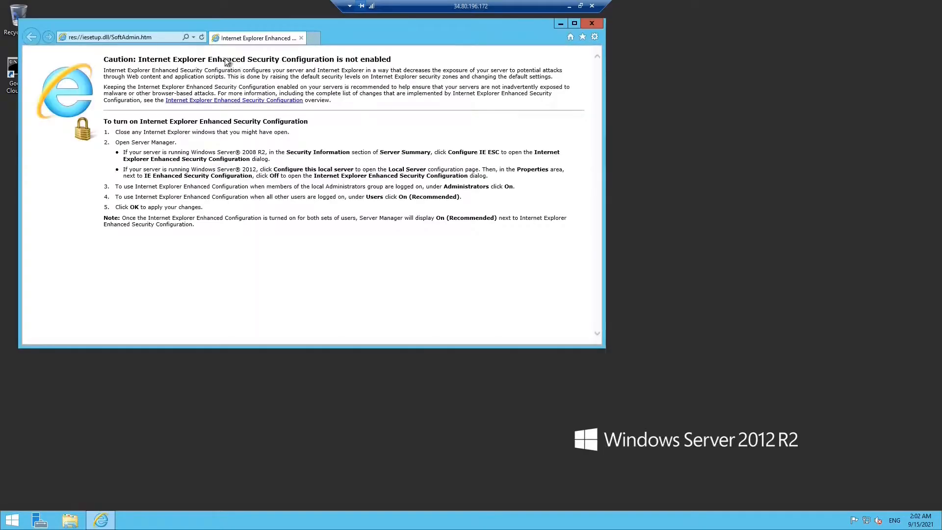
click(156, 34)
text(google chrome)
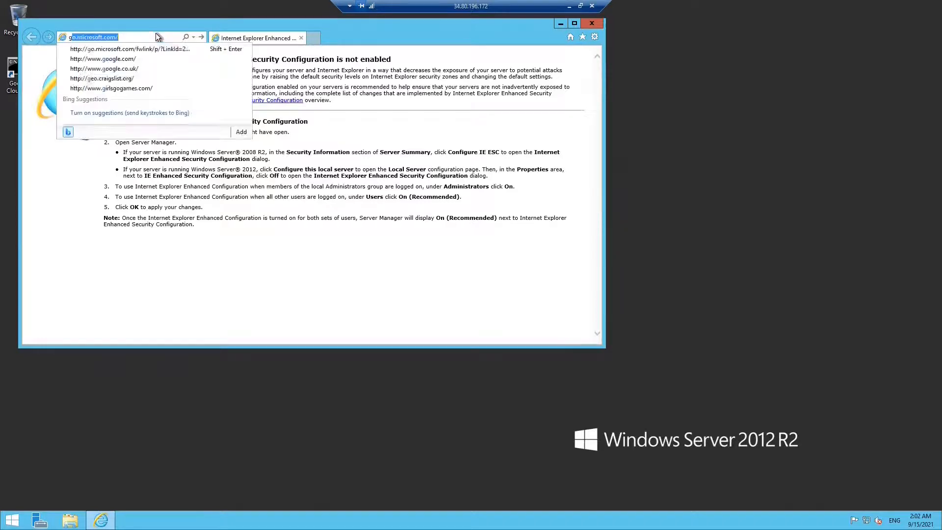
key(Return)
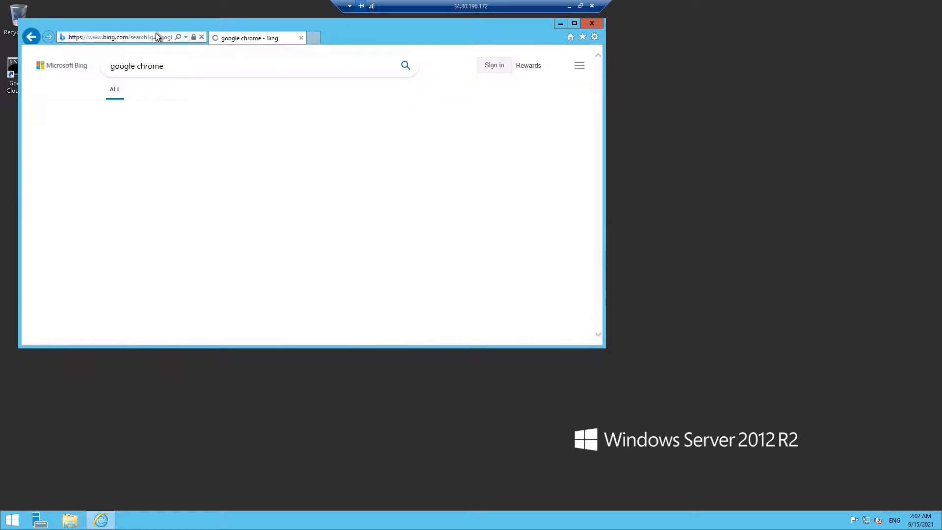
click(193, 239)
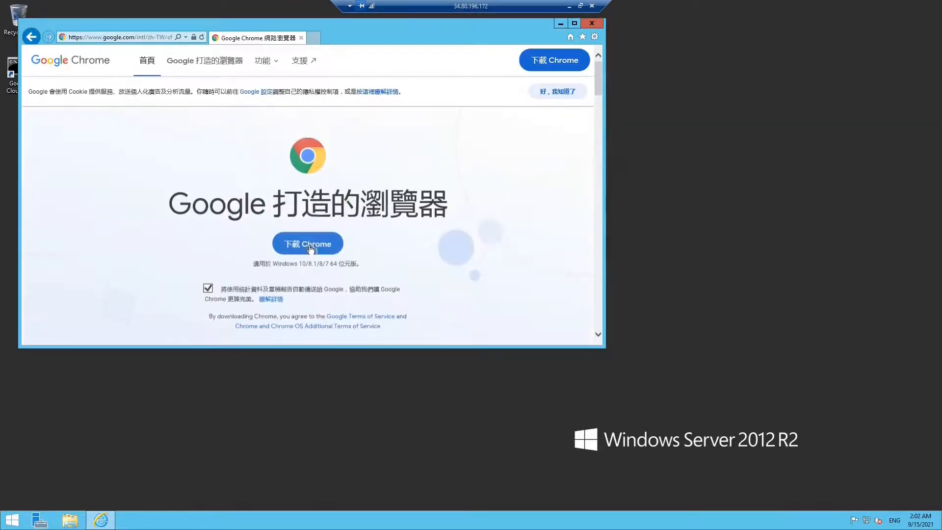
click(309, 238)
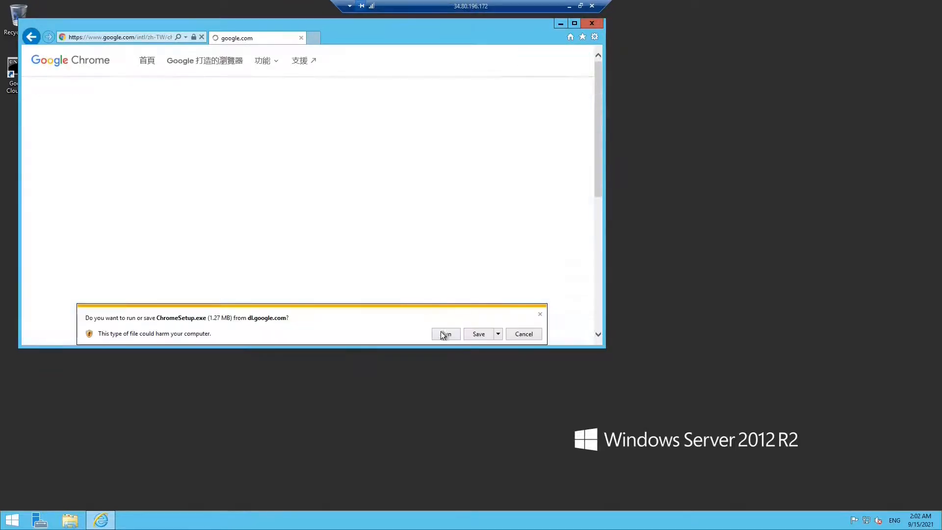
click(455, 334)
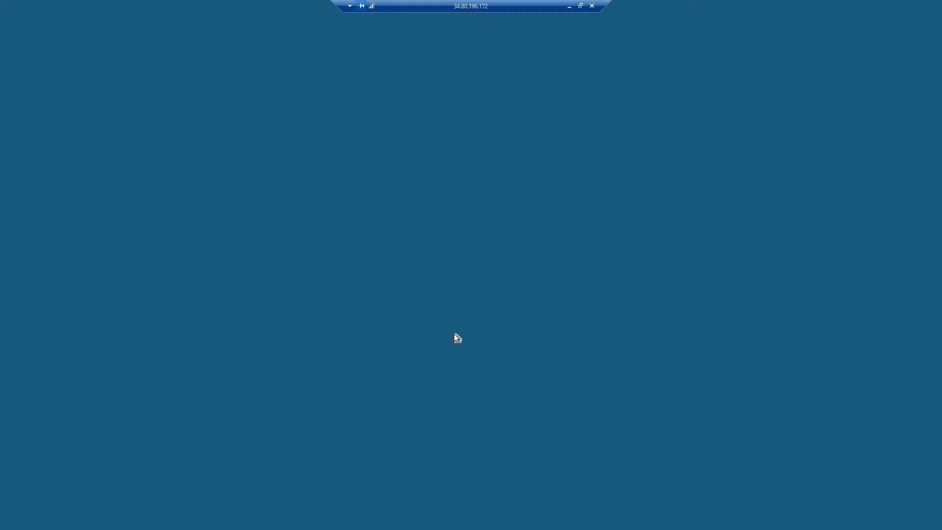
- Approve the Chrome install, skip bookmarks, background, default-browser and sign-in, and maximize the window
click(515, 281)
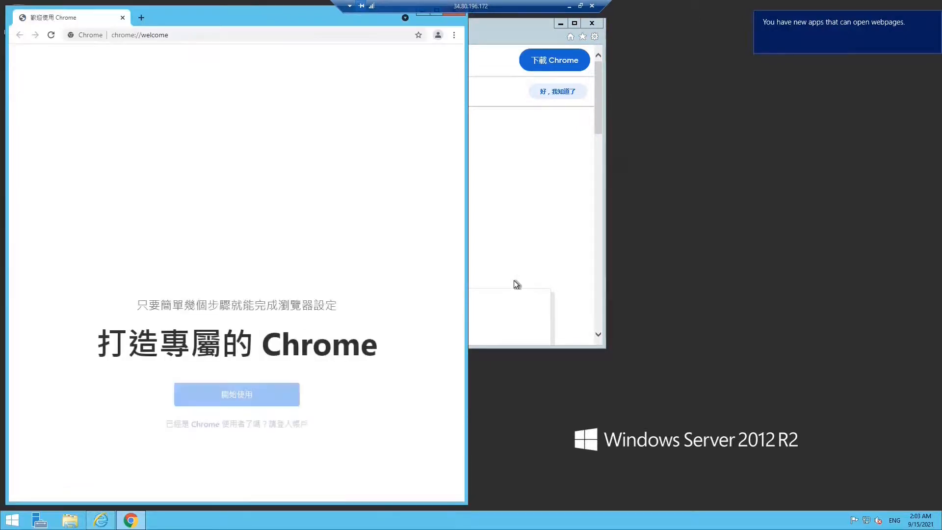
click(249, 392)
click(108, 392)
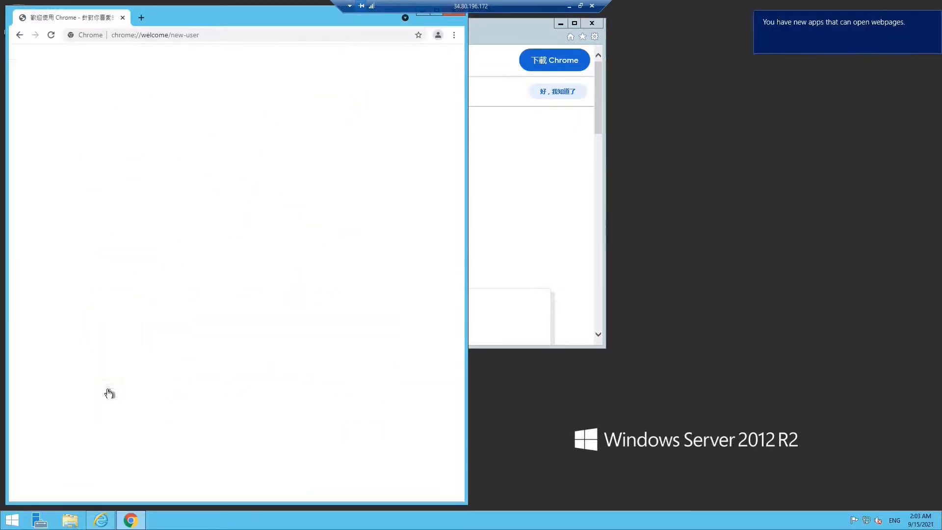
click(108, 436)
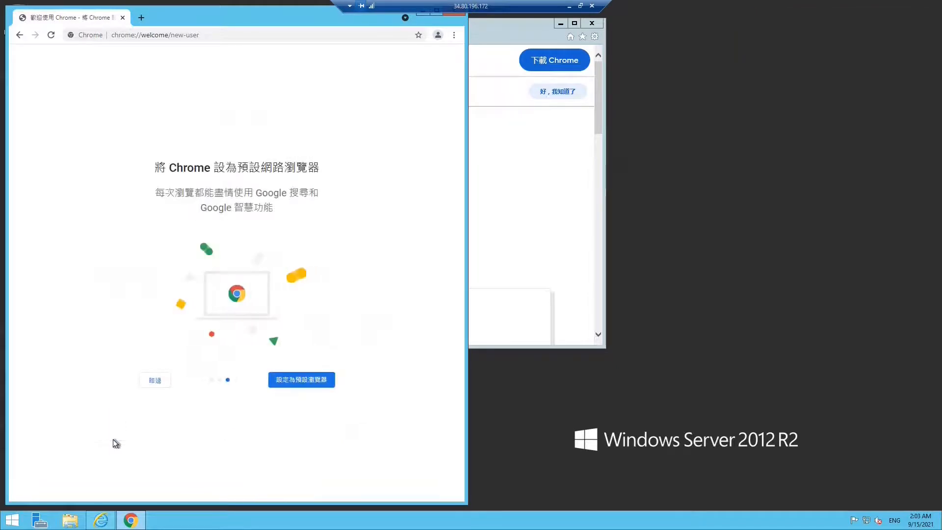
click(153, 387)
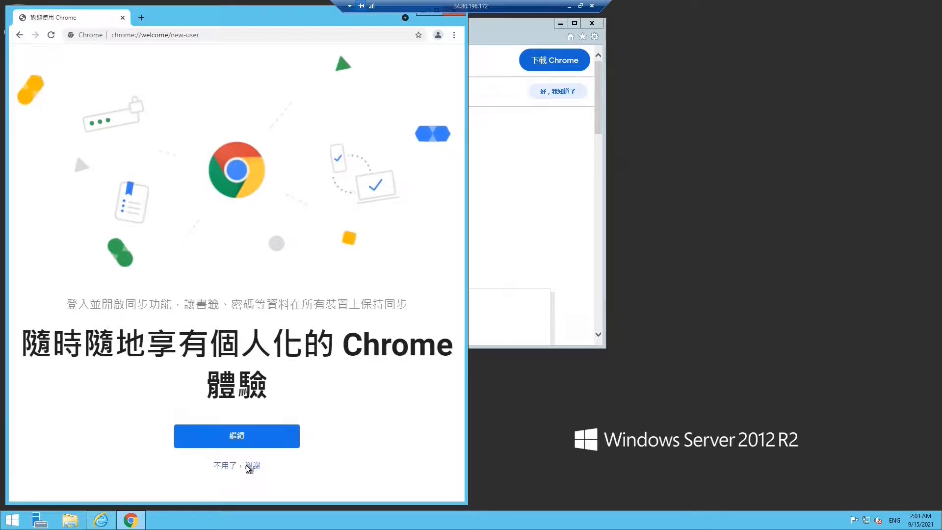
click(246, 465)
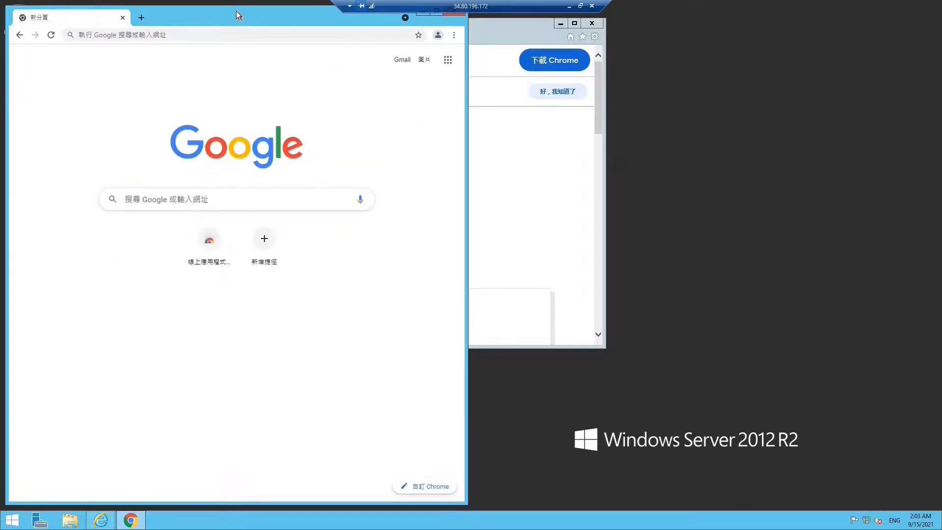
double_click(237, 10)
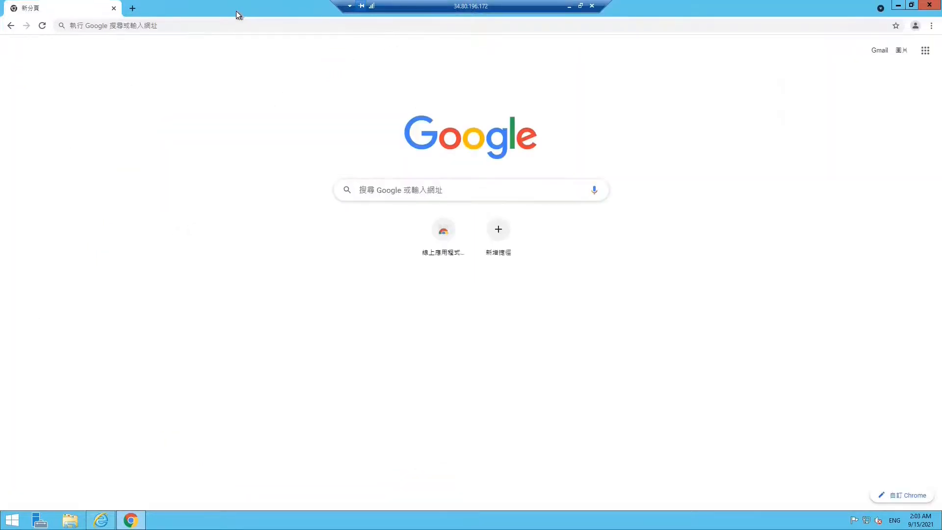
- Search Google for 'speedtest' and open the Speedtest by Ookla site, dismissing the translation prompt
click(414, 193)
text(speedtest)
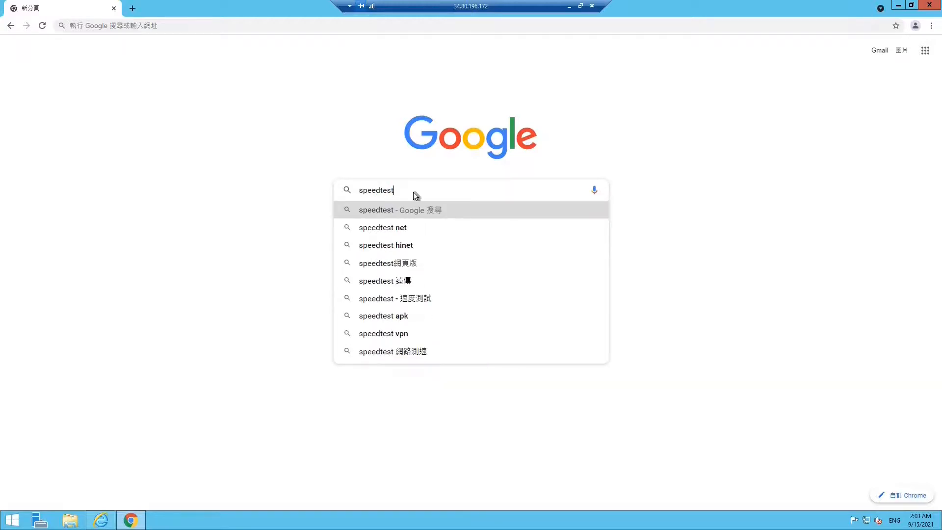
key(Return)
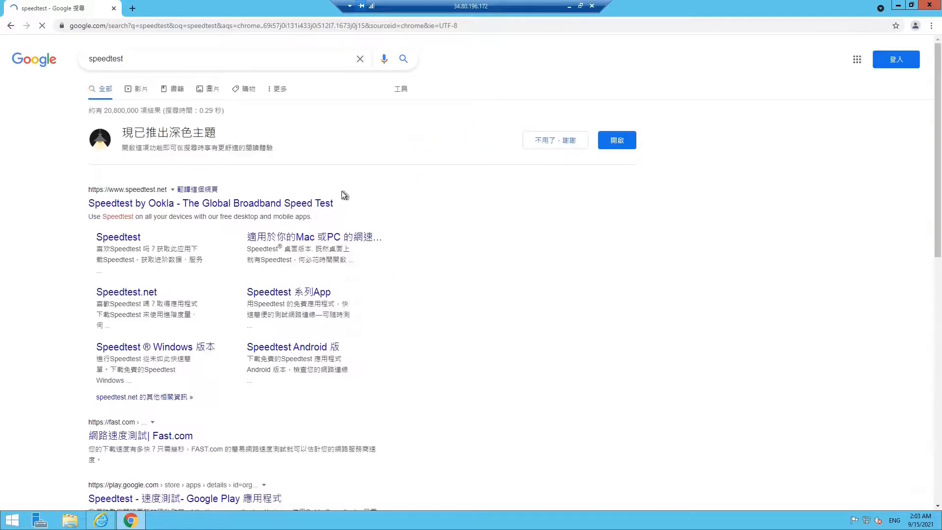
click(229, 204)
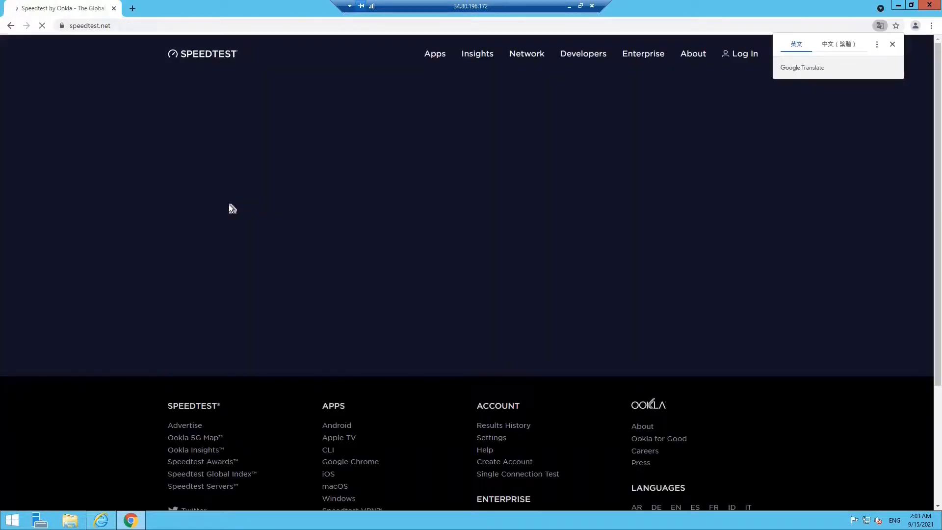
click(893, 44)
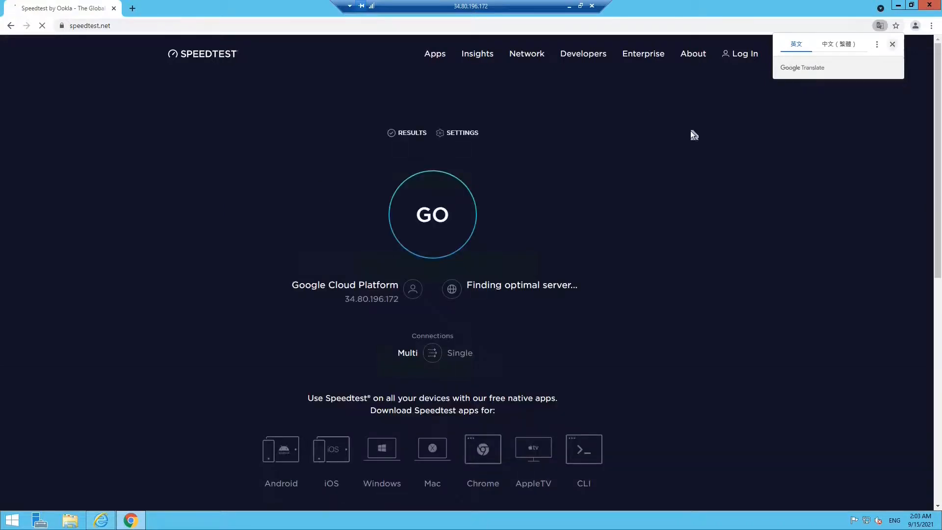
- Run the speed test (3 ms ping, 433.87 Mbps down, 1855.24 Mbps up) and close the promo
click(448, 226)
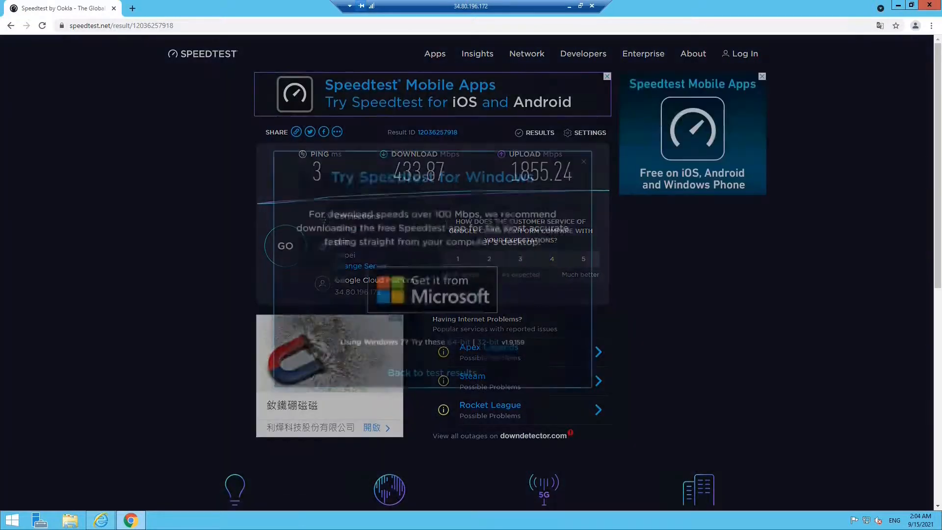
click(585, 162)
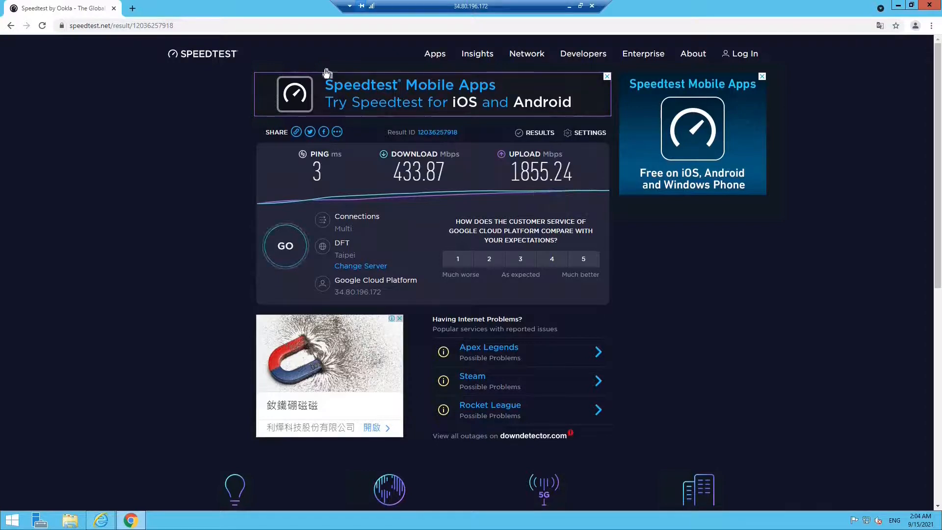
click(230, 26)
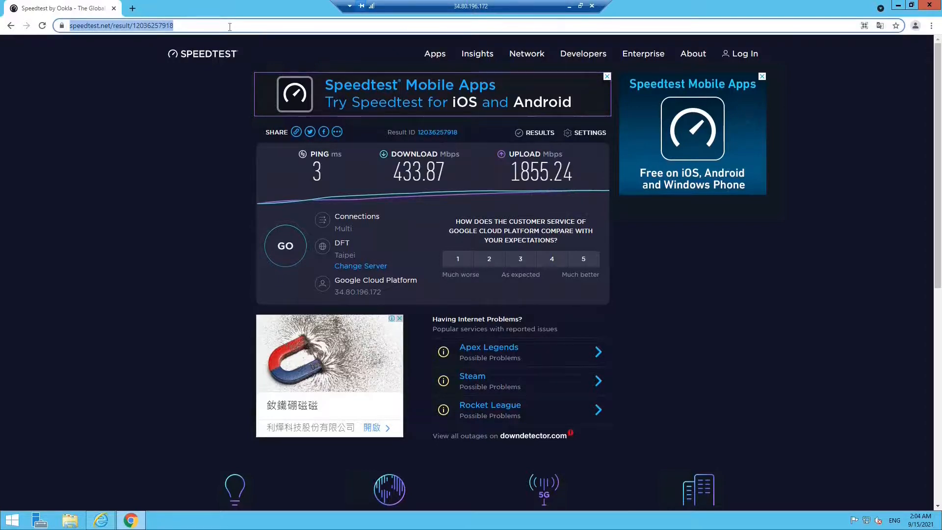
- Search 'nfl lager', open the 童話Online homepage, and follow its Google Drive PC-client link
text(nfl lager)
key(Return)
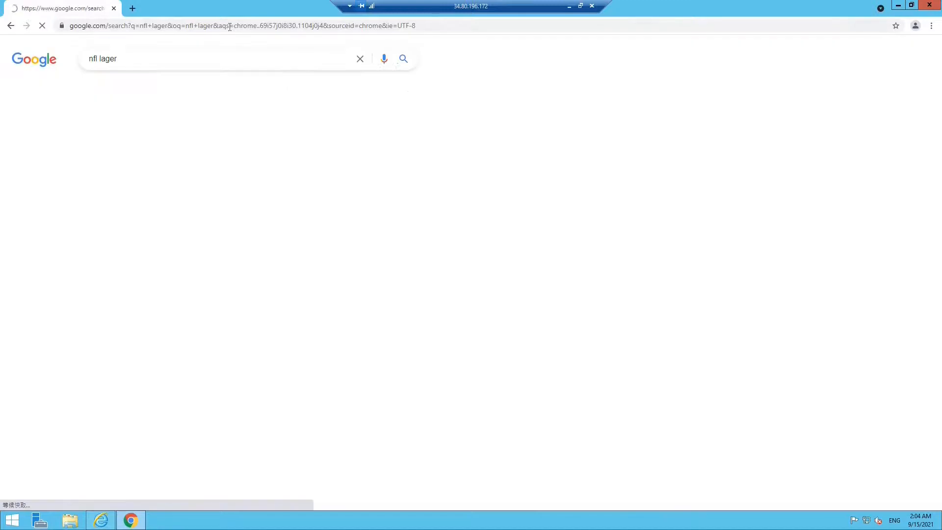
click(147, 199)
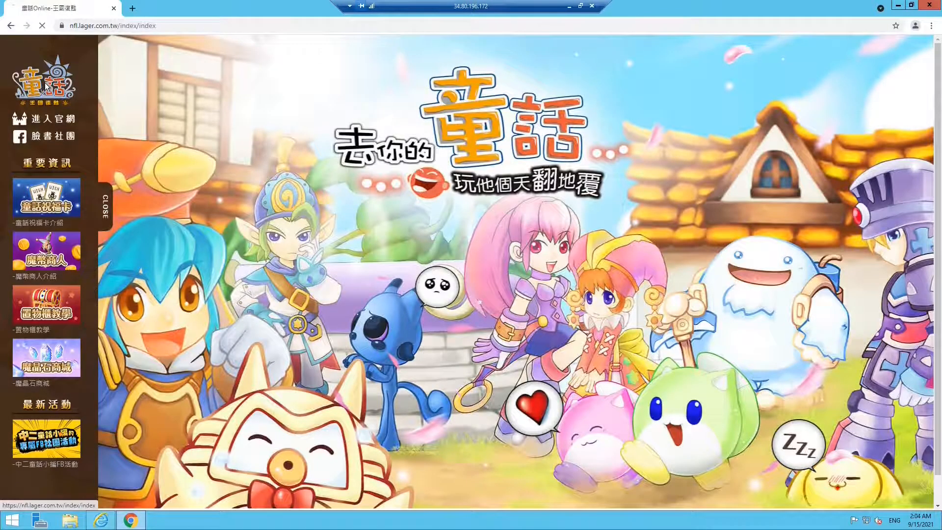
click(45, 82)
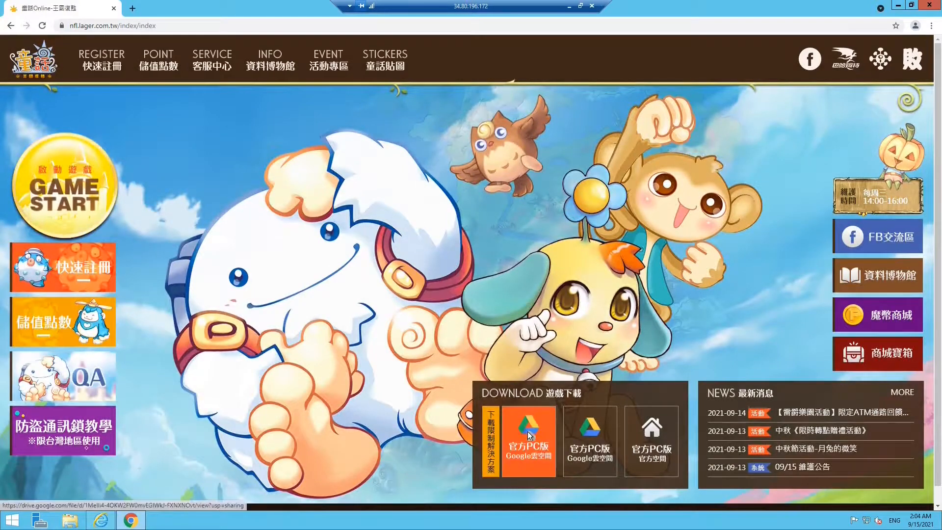
click(528, 436)
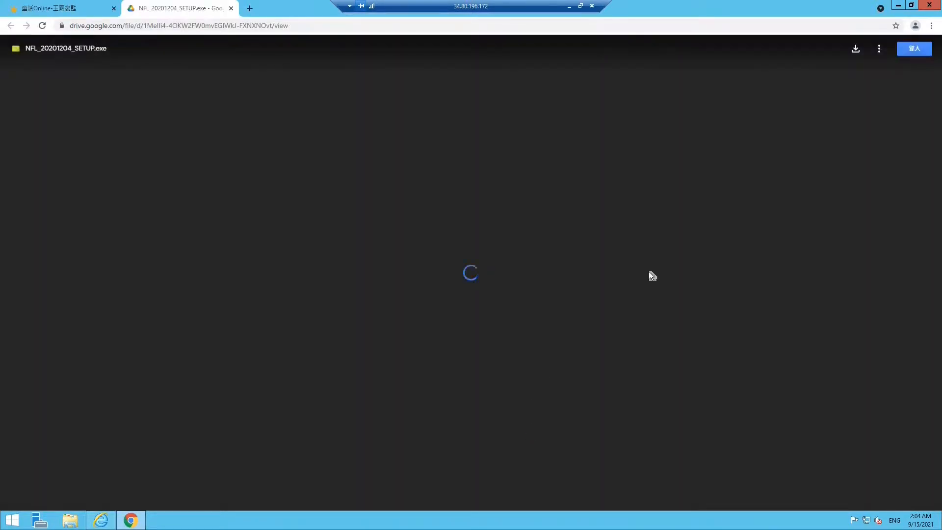
- Download the 1.0 GB NFL_20201204_SETUP.exe past the virus-scan warning and open it
click(856, 48)
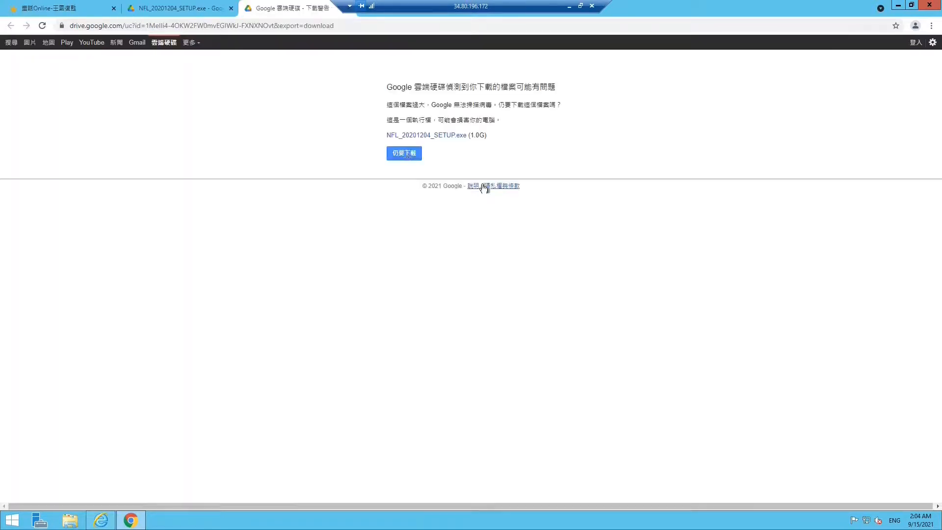
click(403, 153)
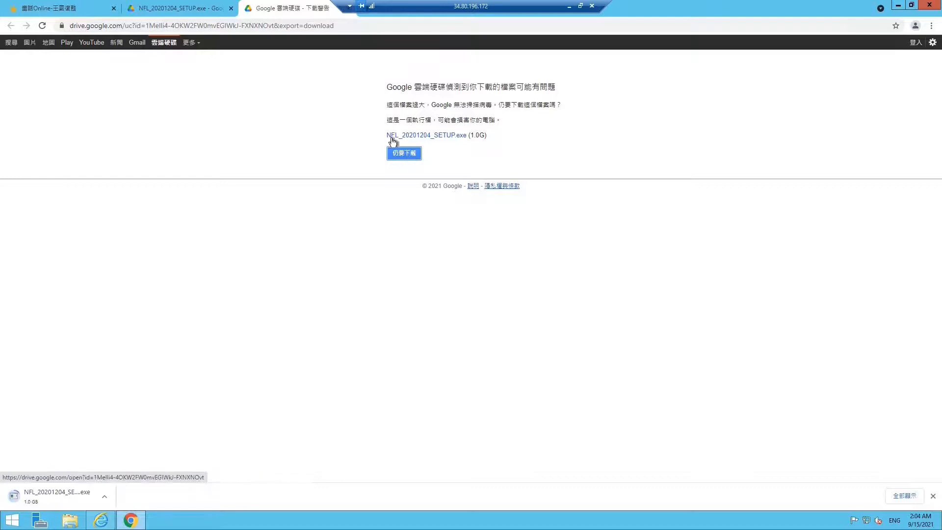
click(65, 497)
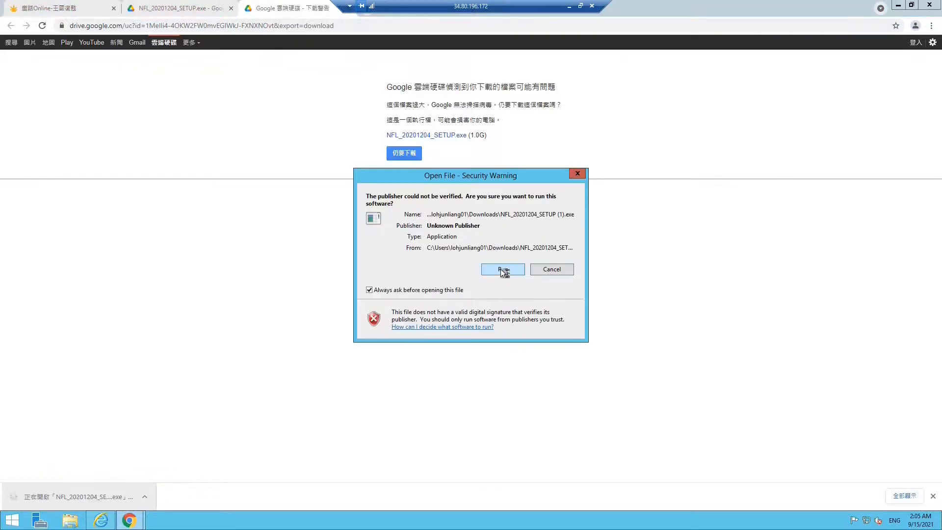
- Install 童話Online-王國復甦 into the existing C:\Lager\nflonline folder with the default Start Menu folder
click(501, 269)
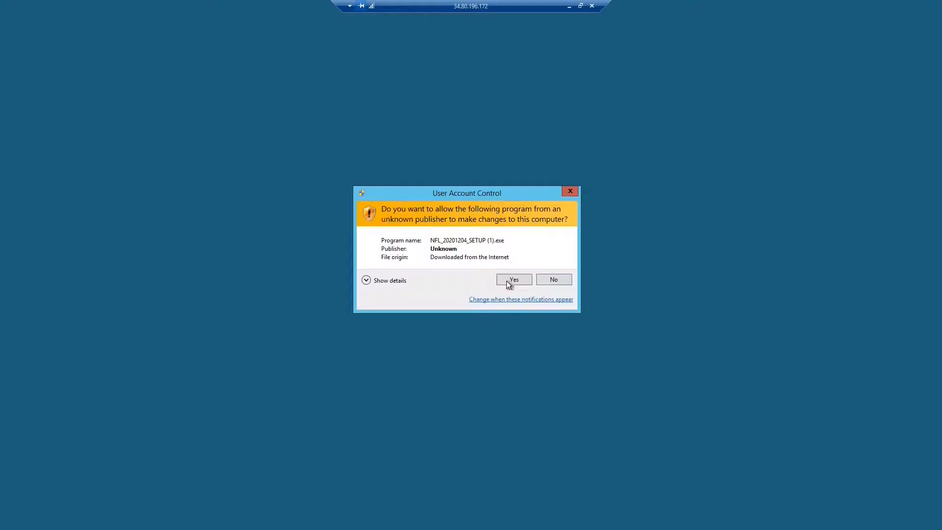
click(511, 280)
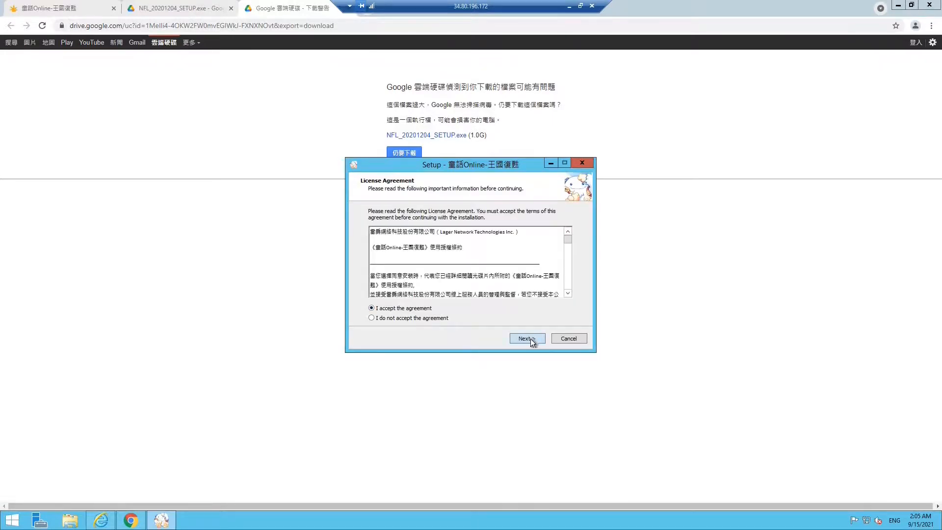
click(528, 339)
click(528, 338)
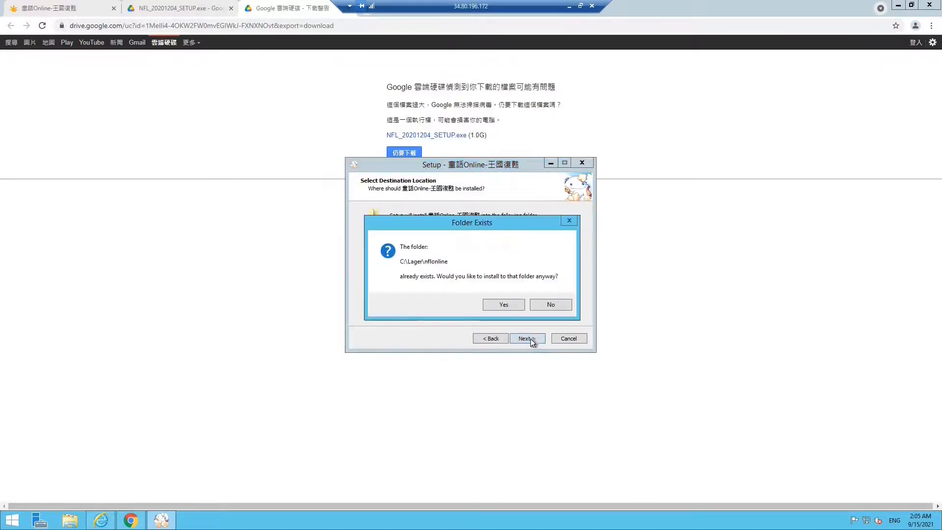
click(515, 305)
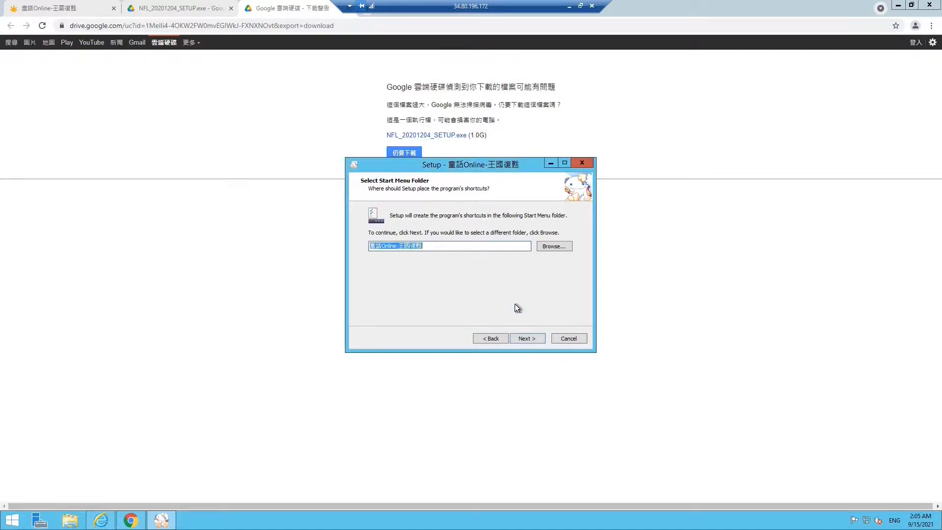
click(531, 337)
click(531, 337)
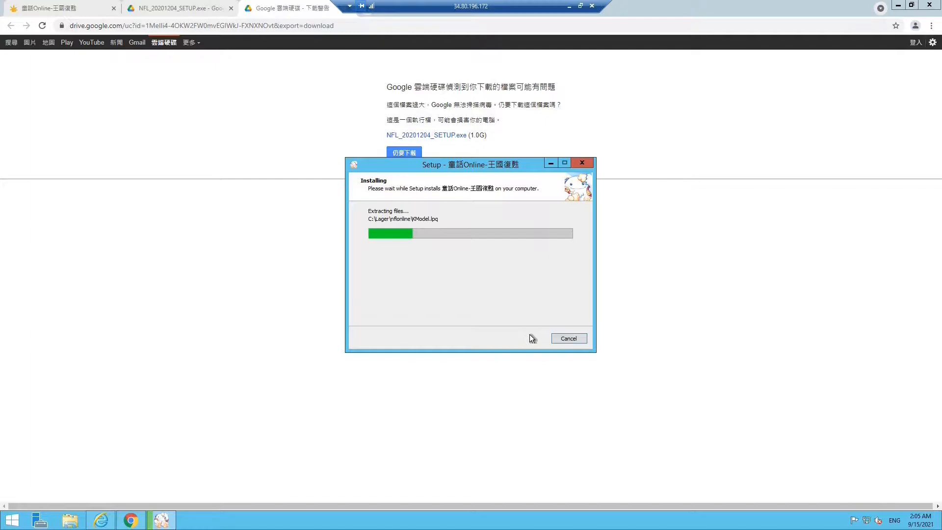
- Follow 童話Online's QA troubleshooting article to the MSVCP140 Visual C++ 2015 download link
click(53, 12)
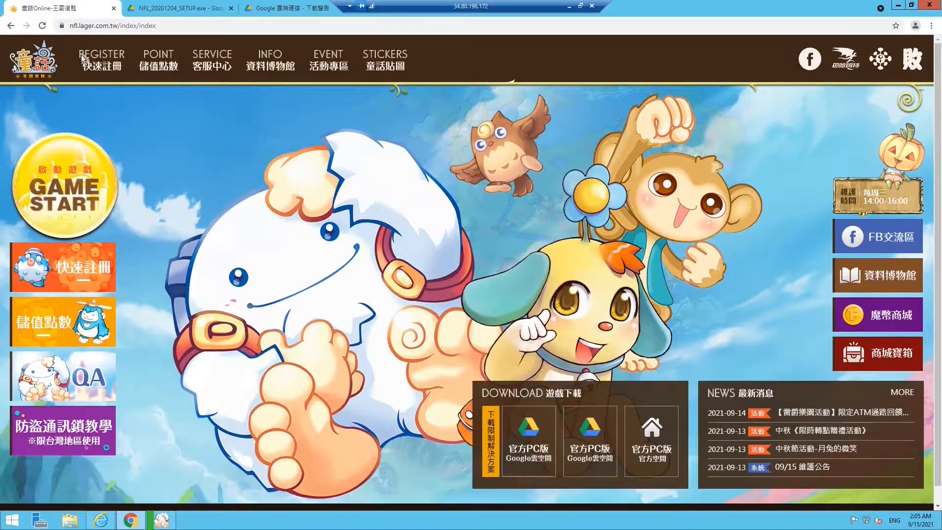
click(83, 384)
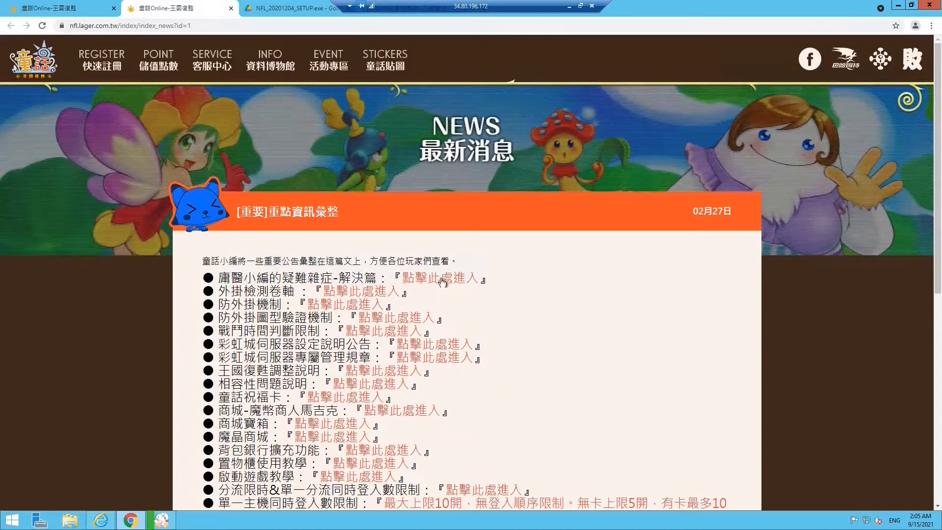
click(440, 279)
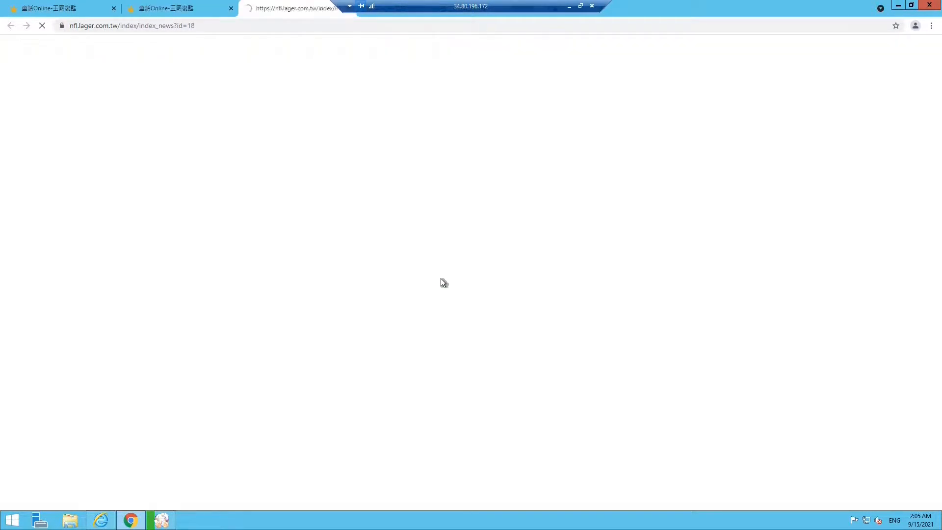
scroll(306, 289, down, 10)
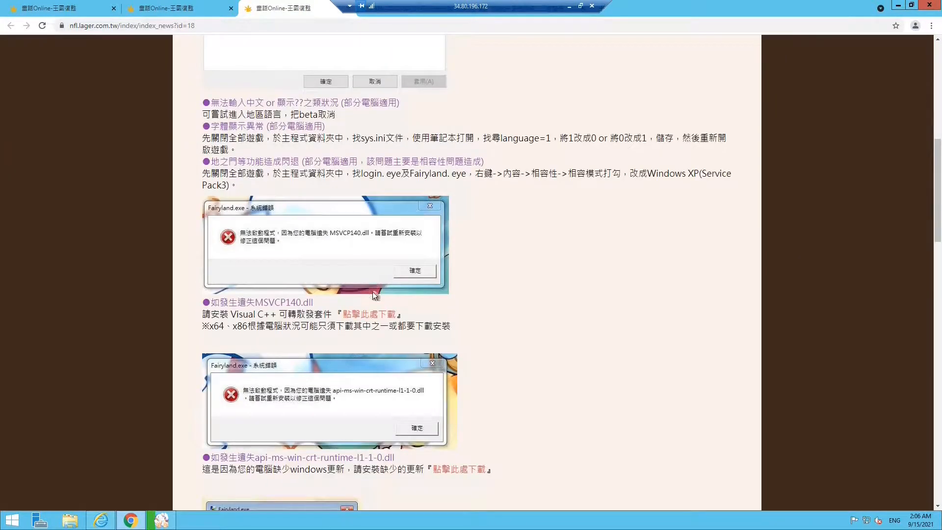
click(374, 318)
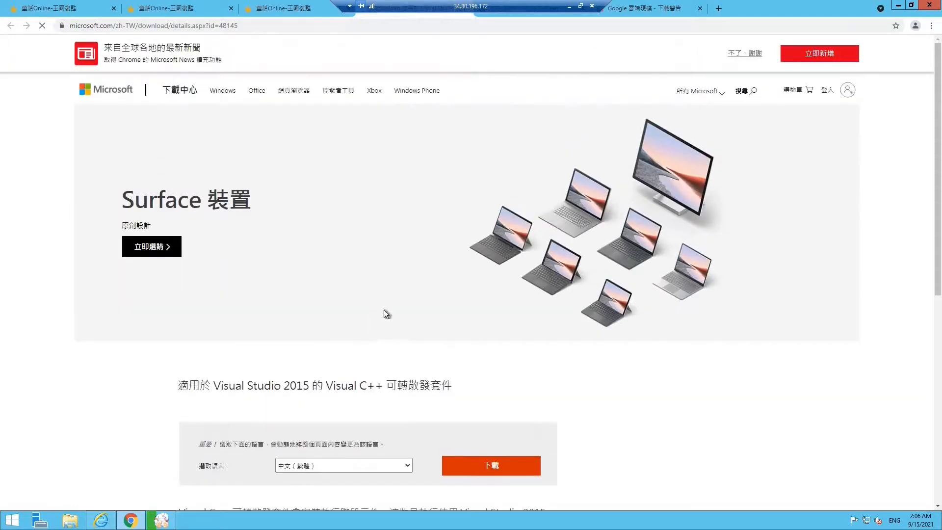
- Download both the 64-bit and 32-bit vc_redist installers from Microsoft's page
scroll(500, 310, down, 3)
click(497, 319)
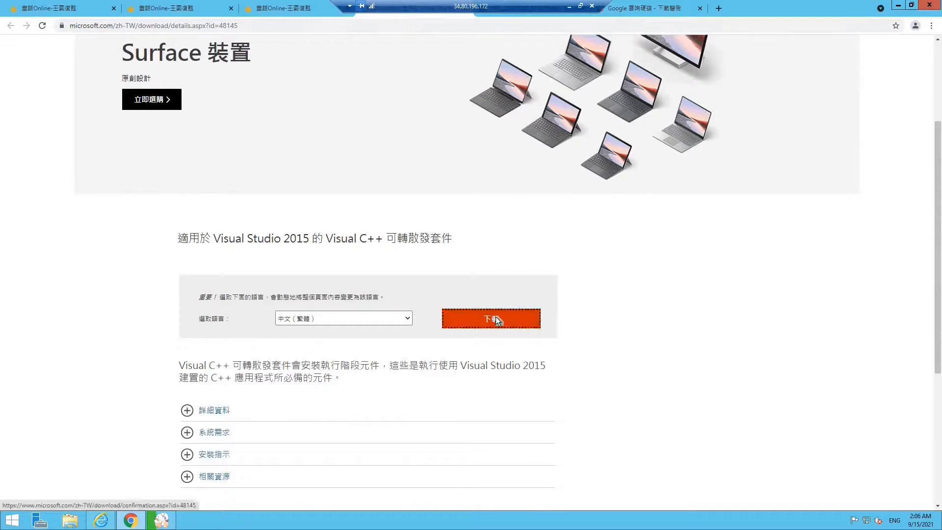
click(186, 221)
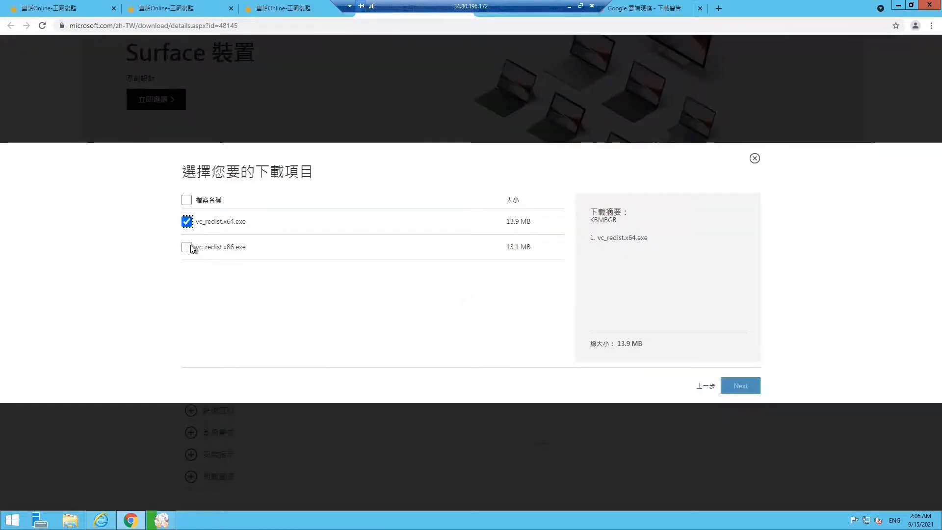
click(186, 247)
click(750, 387)
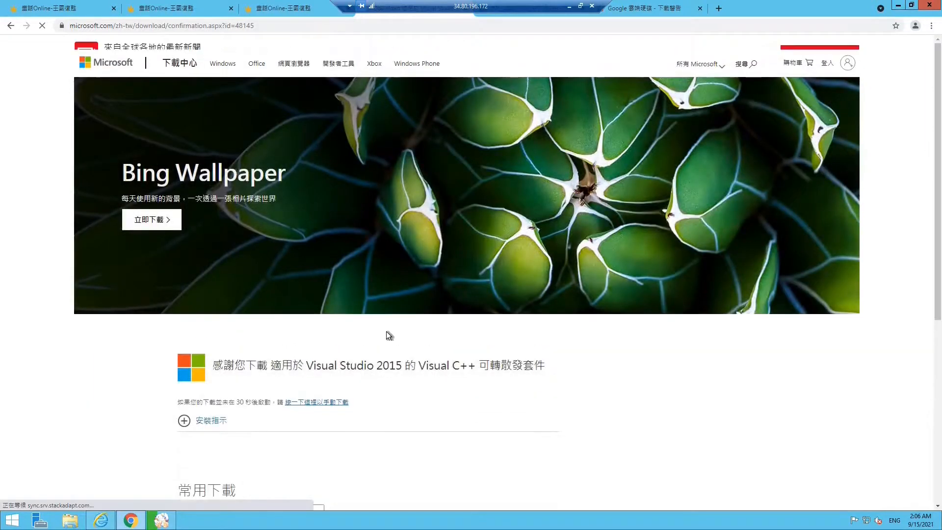
scroll(386, 331, down, 2)
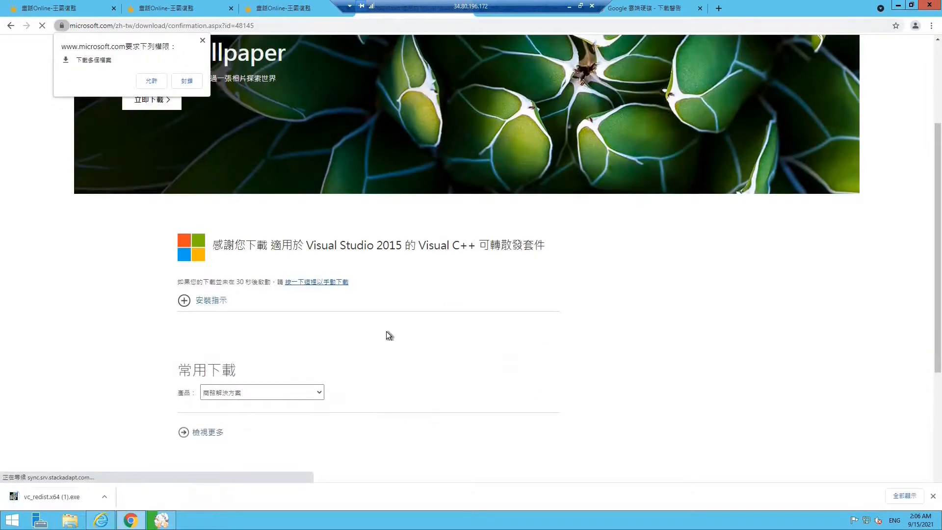
- Run vc_redist.x64, agree to the licence, install Visual C++ 2015 x64, and close the installer
click(104, 500)
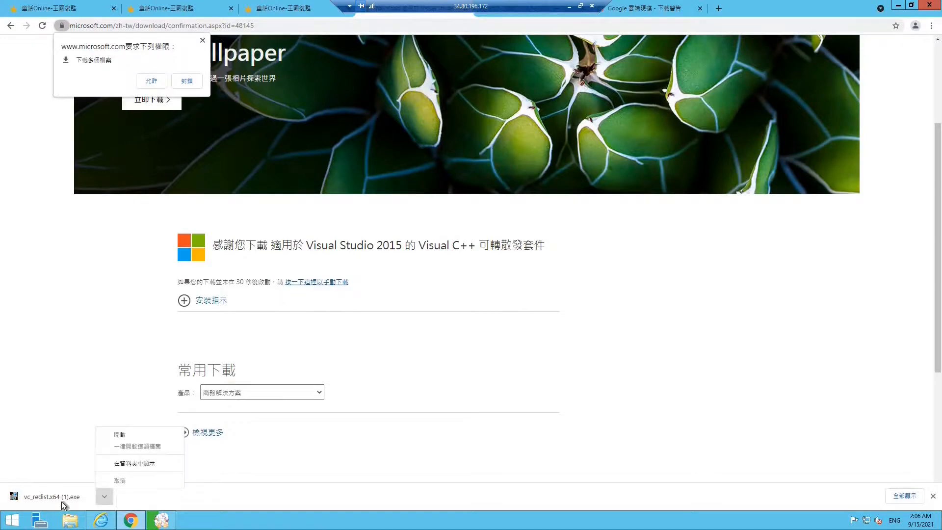
click(63, 504)
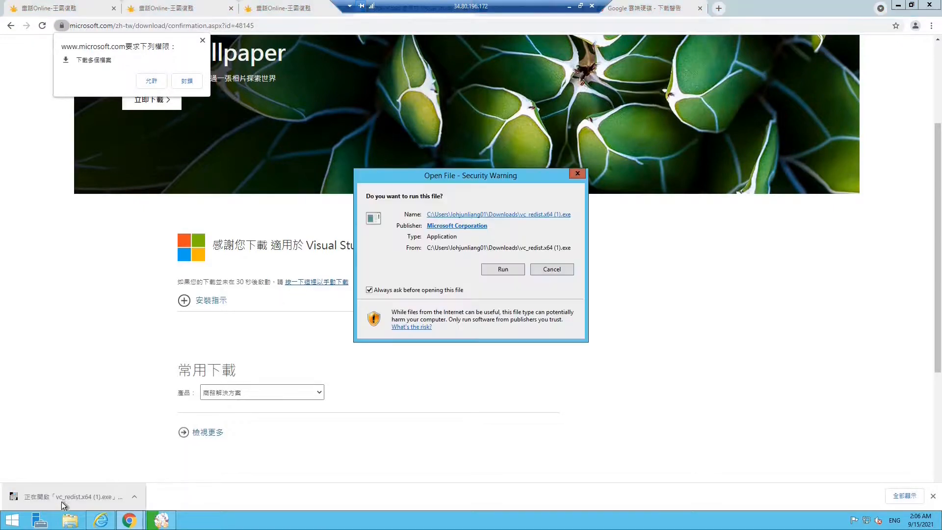
click(499, 265)
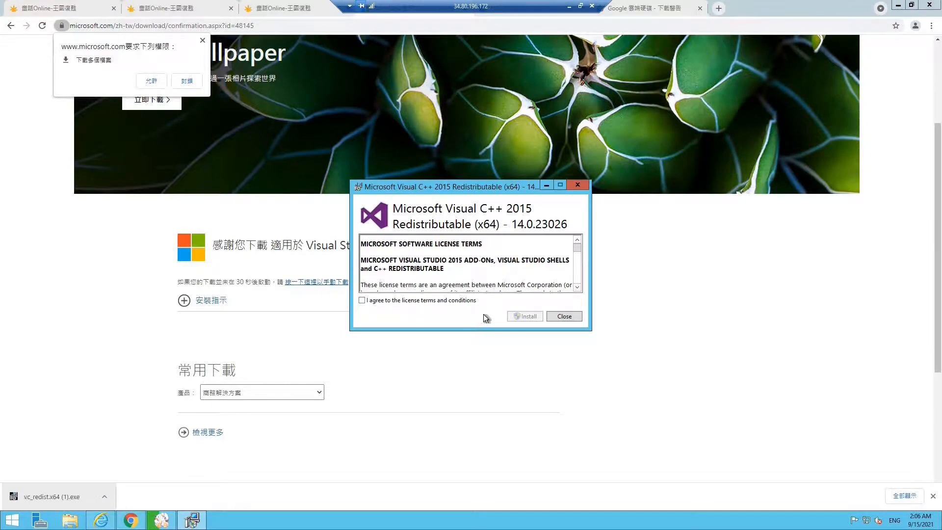
click(520, 317)
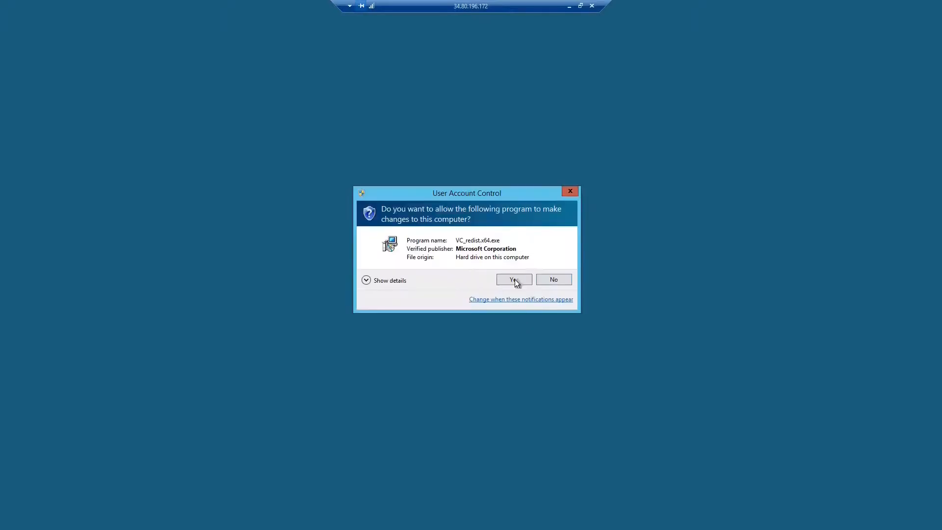
click(515, 279)
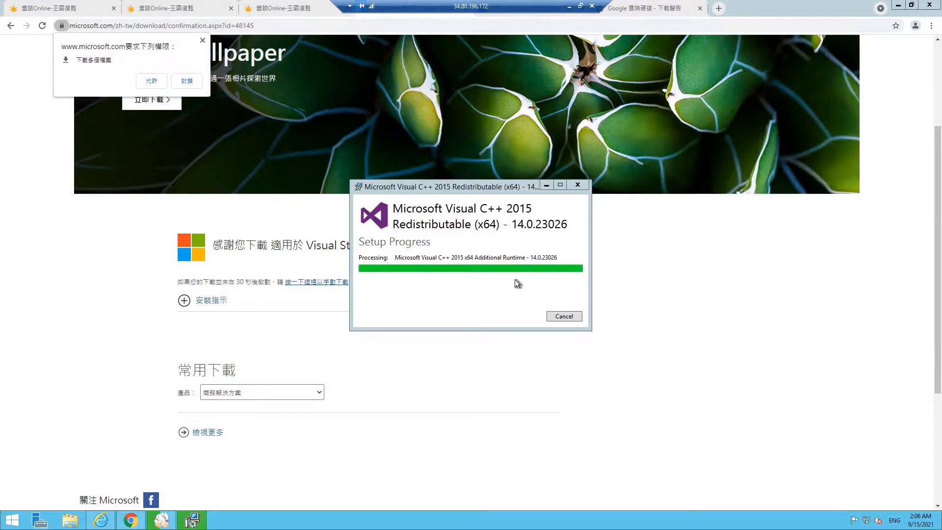
click(564, 317)
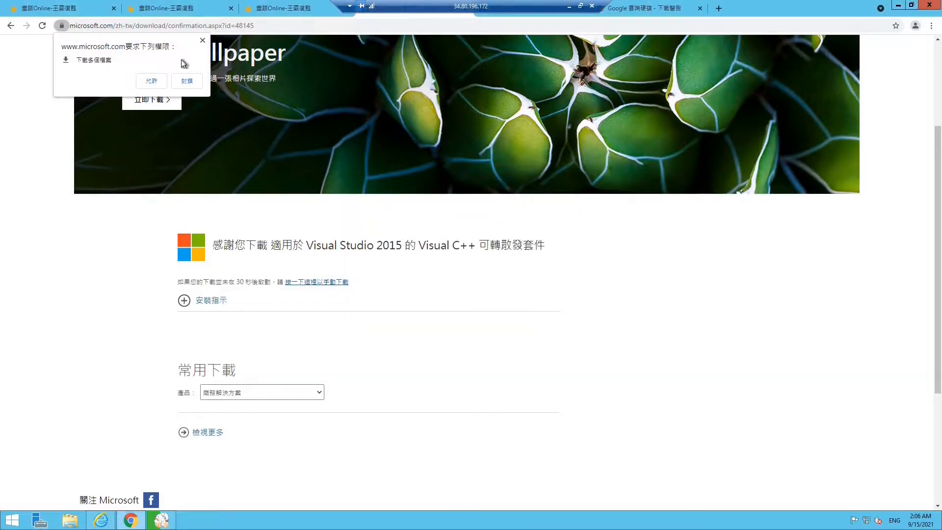
- Install the downloaded Visual C++ 2015 x86 redistributable from Chrome, then minimize Chrome
click(151, 82)
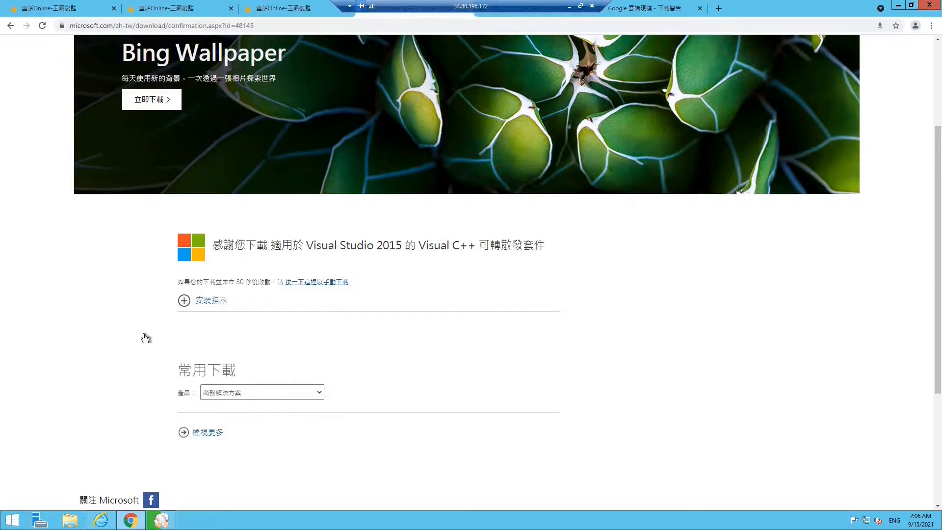
click(89, 495)
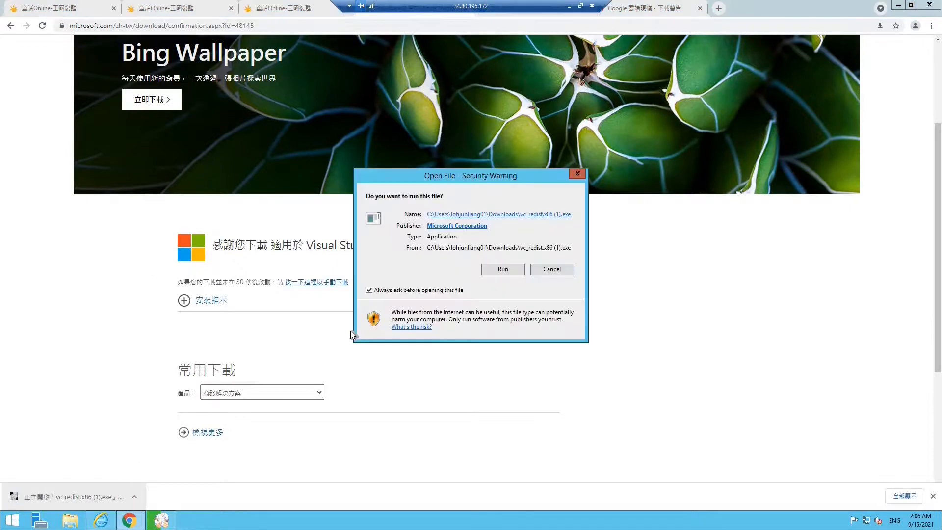
click(509, 271)
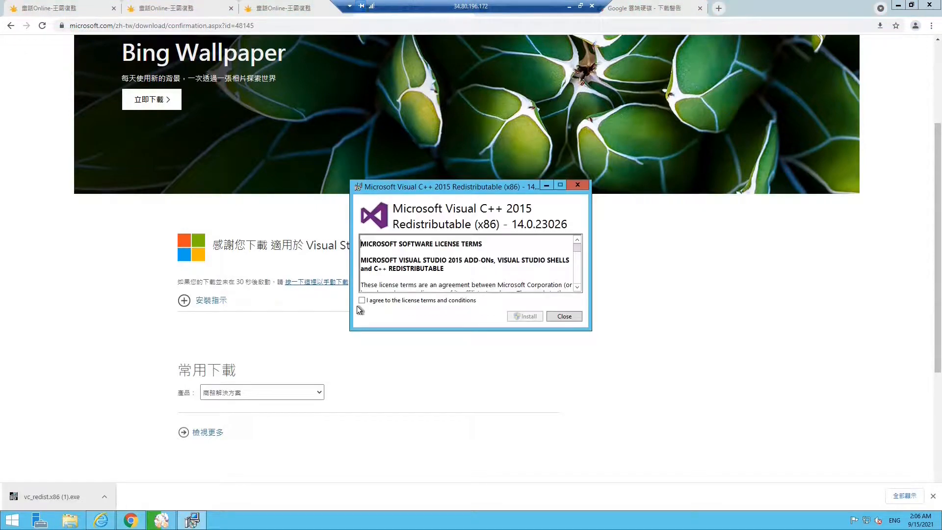
click(366, 300)
click(526, 316)
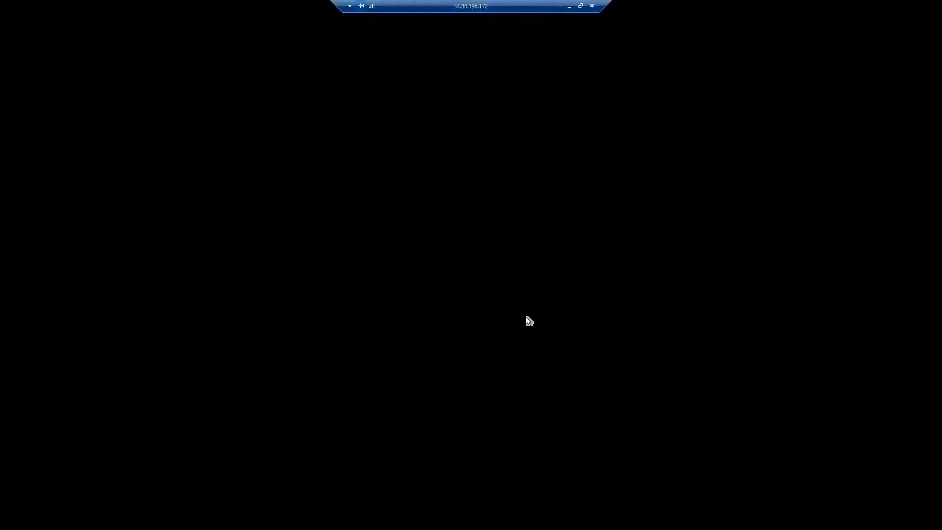
click(521, 282)
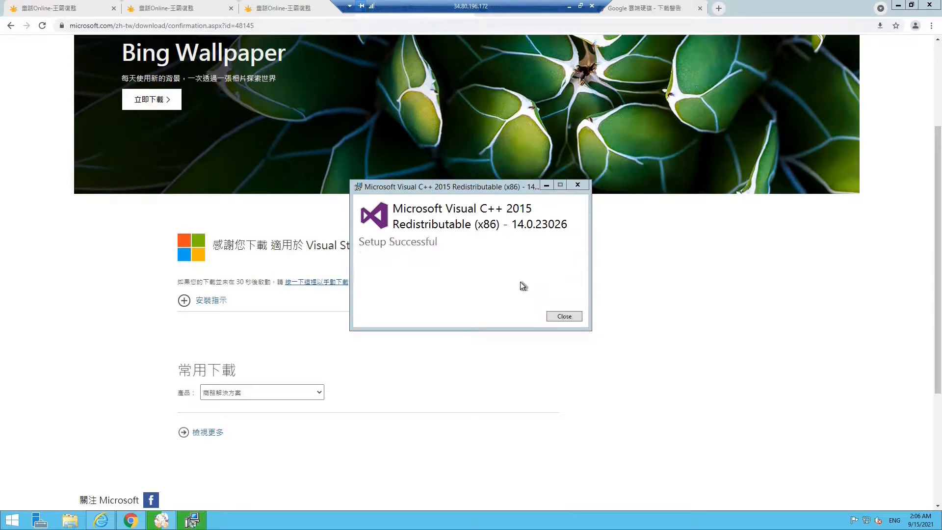
click(564, 316)
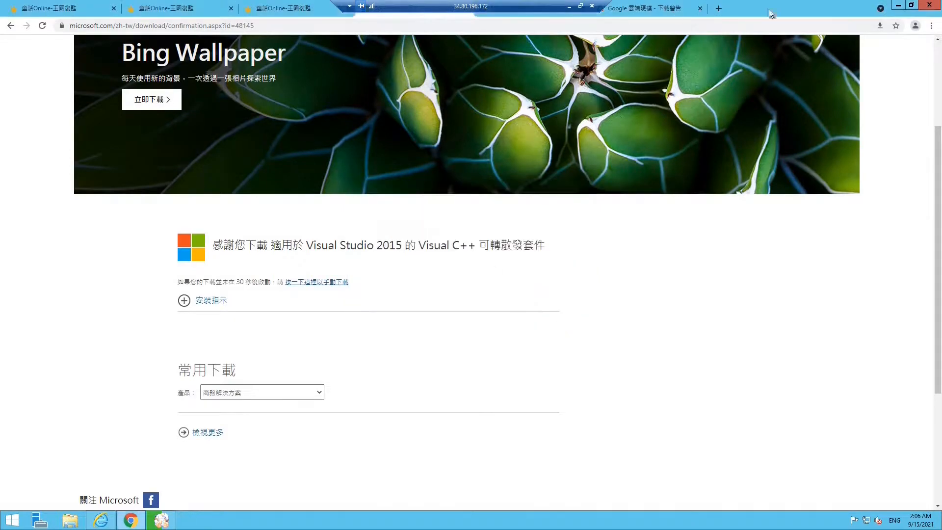
click(896, 6)
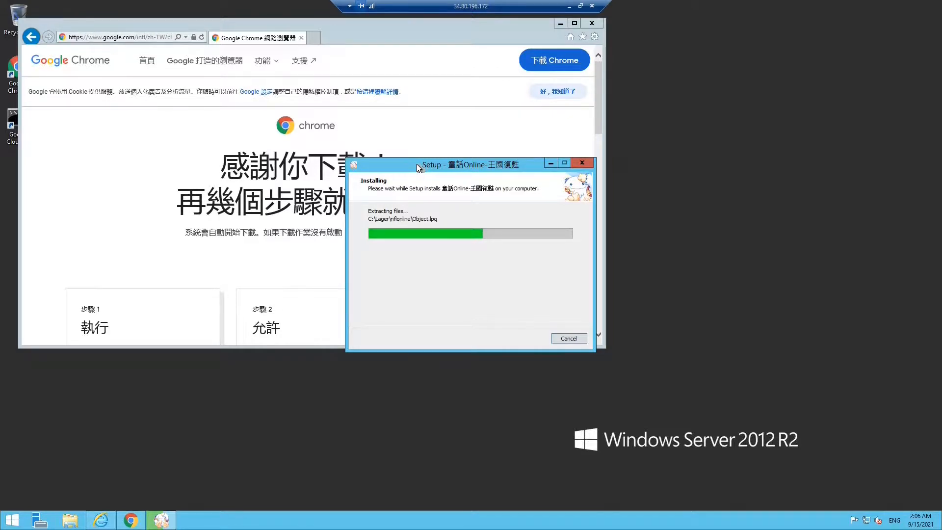
click(18, 521)
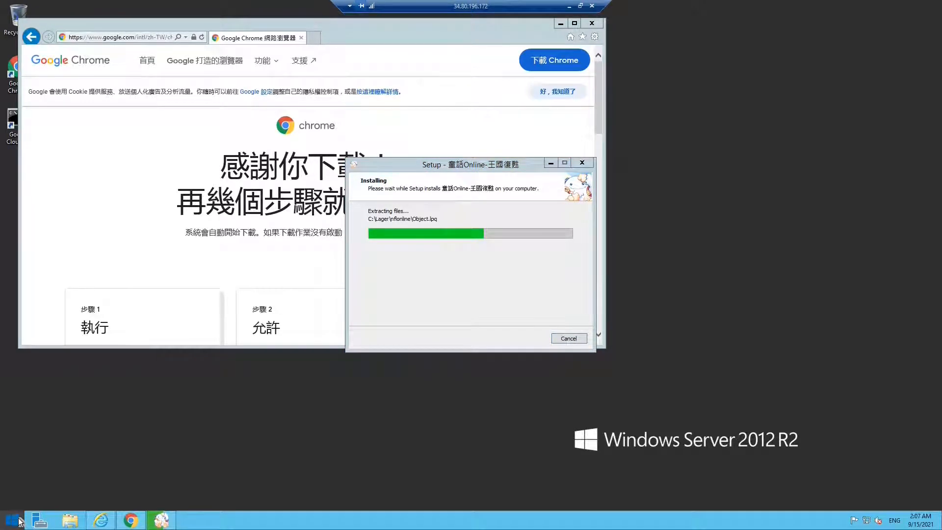
- Open Control Panel's Region settings on the Administrative tab, then bring Internet Explorer forward
click(142, 203)
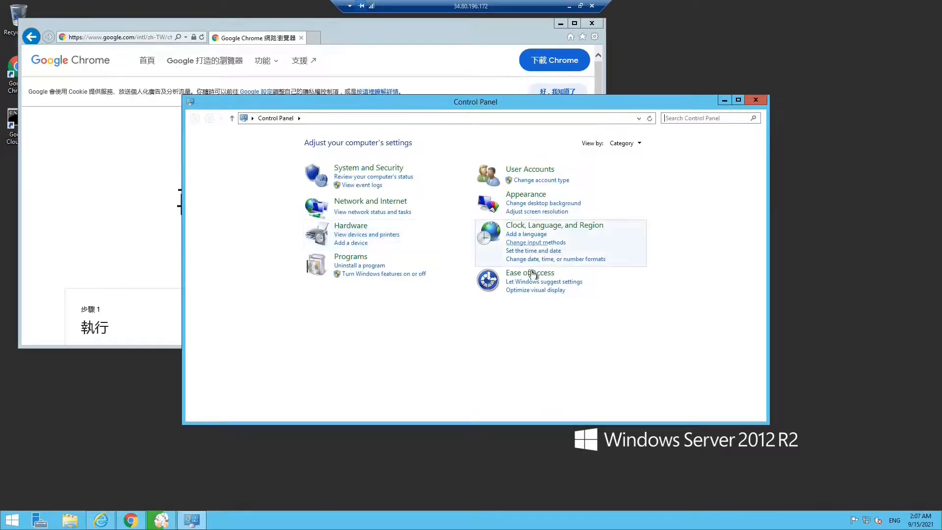
click(561, 227)
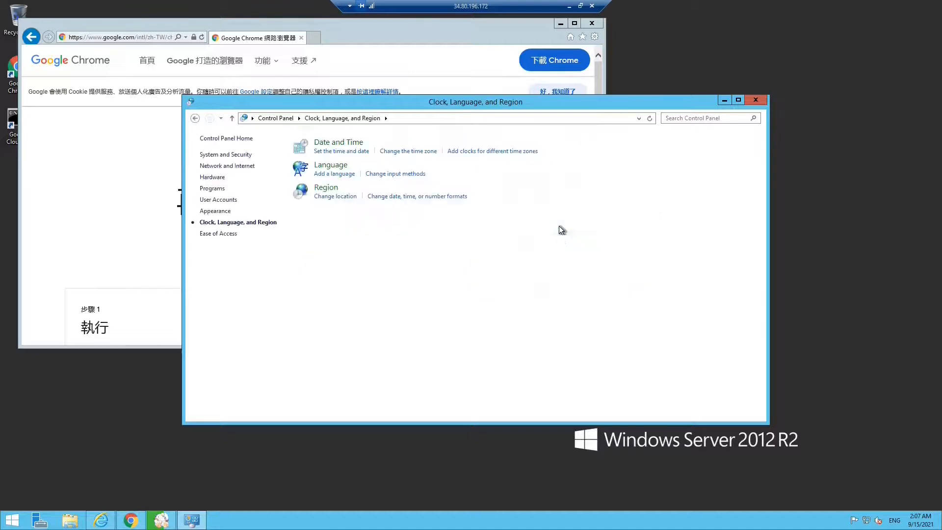
click(329, 197)
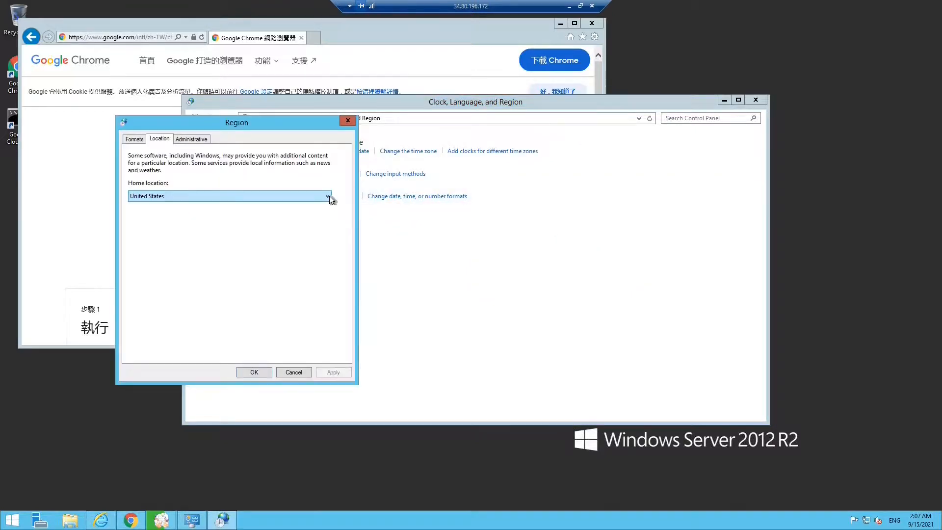
click(200, 140)
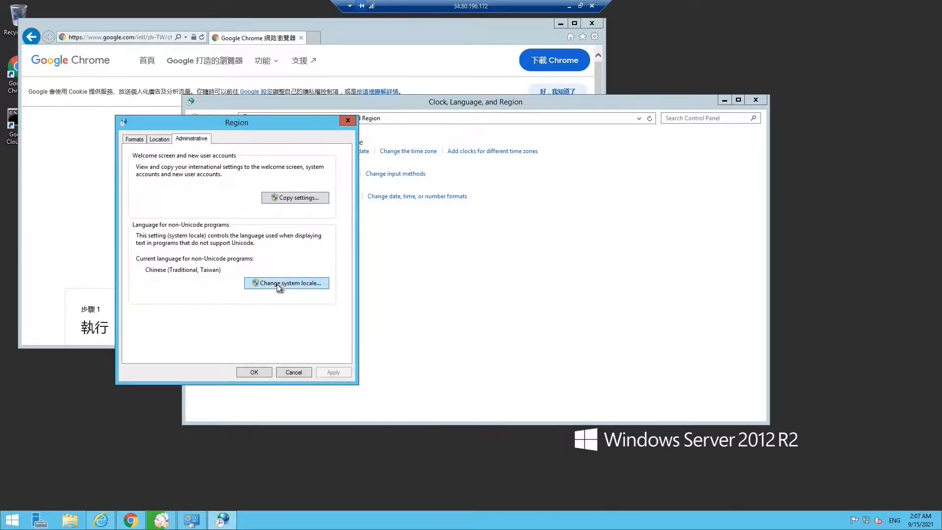
click(378, 26)
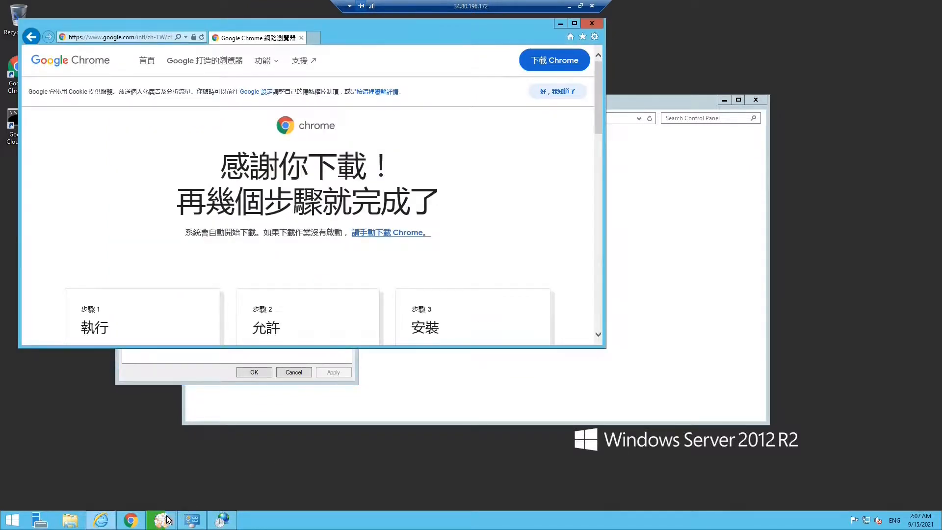
- Close Internet Explorer and untick launching 童話Online-王國復甦 once setup completes
click(166, 519)
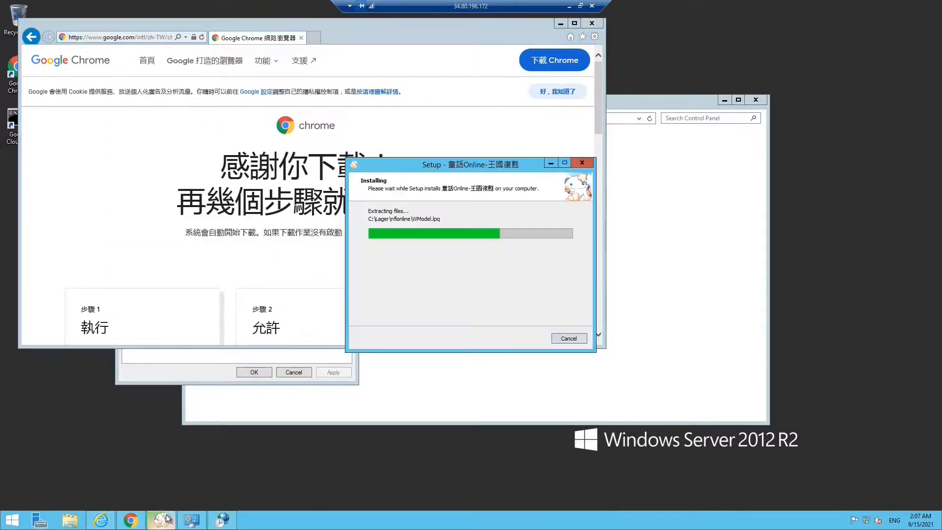
click(593, 24)
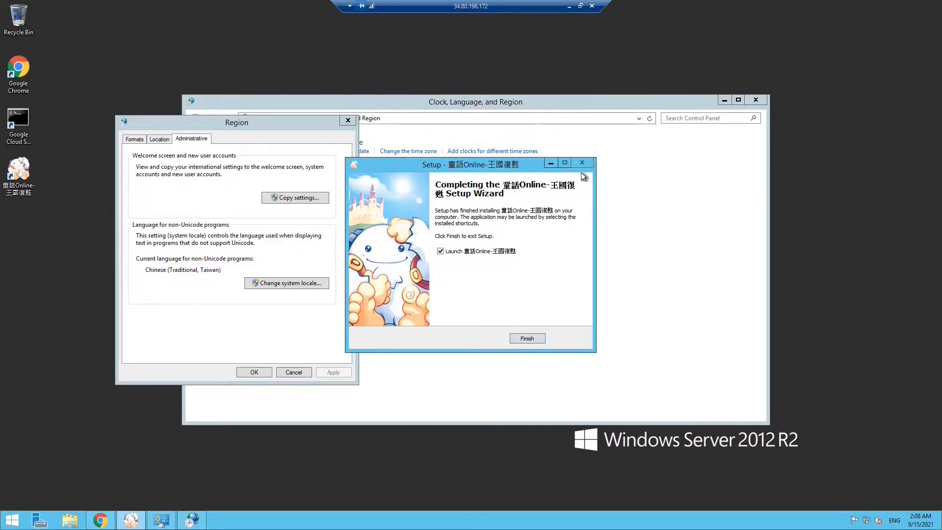
click(440, 251)
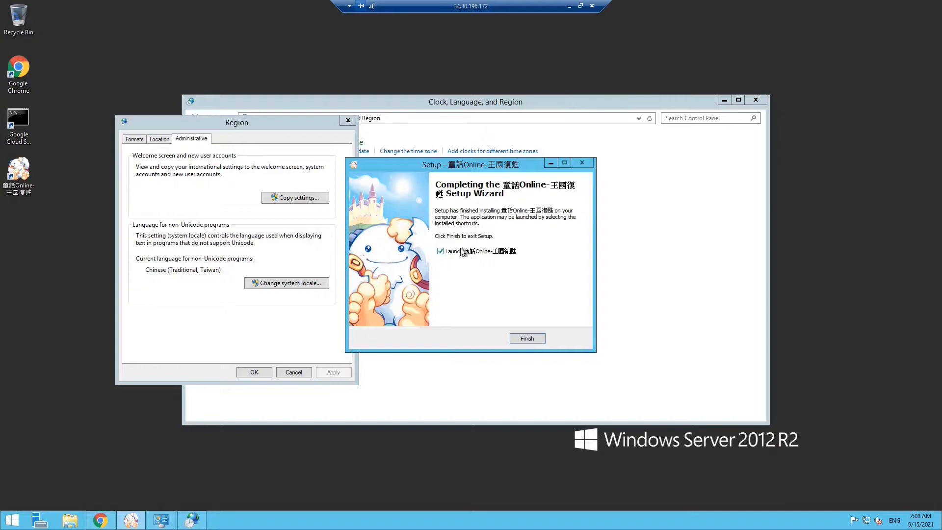
- Finish the game setup wizard, then set the system locale to Chinese (Traditional, Taiwan) and confirm
click(531, 338)
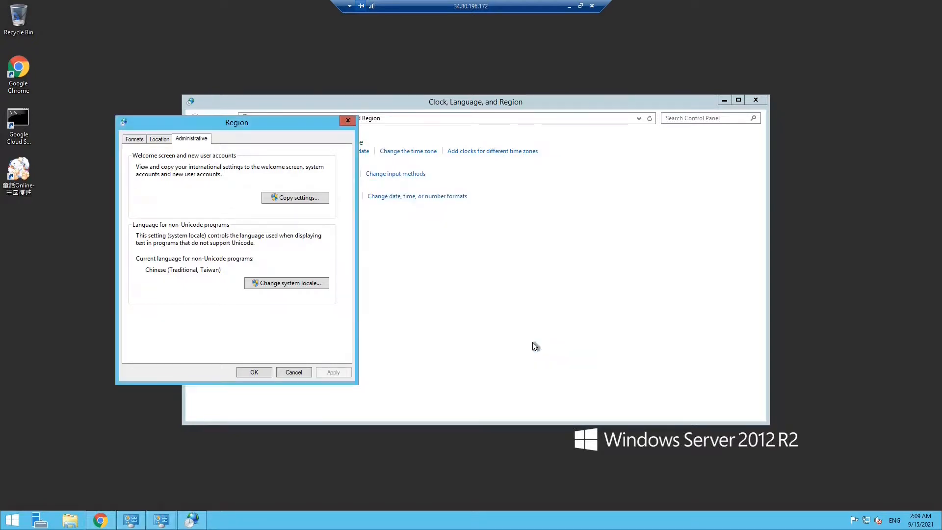
click(262, 284)
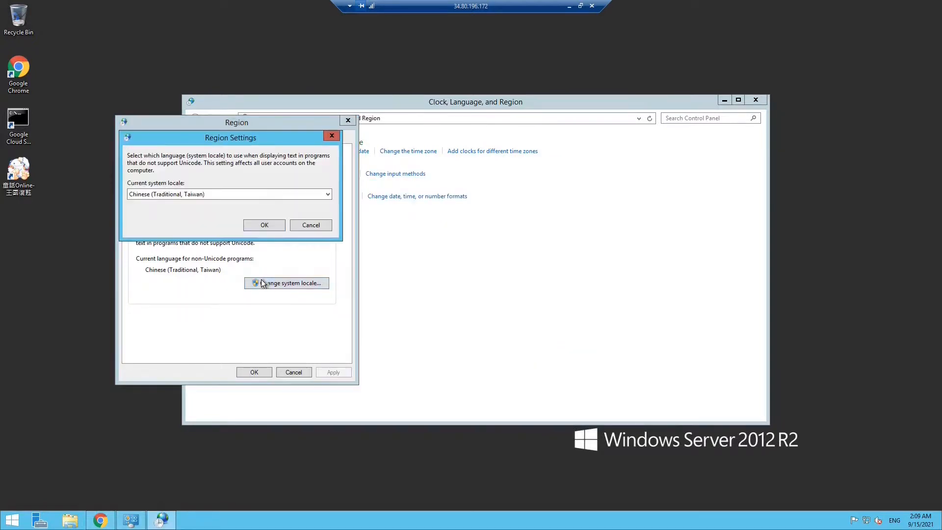
click(235, 195)
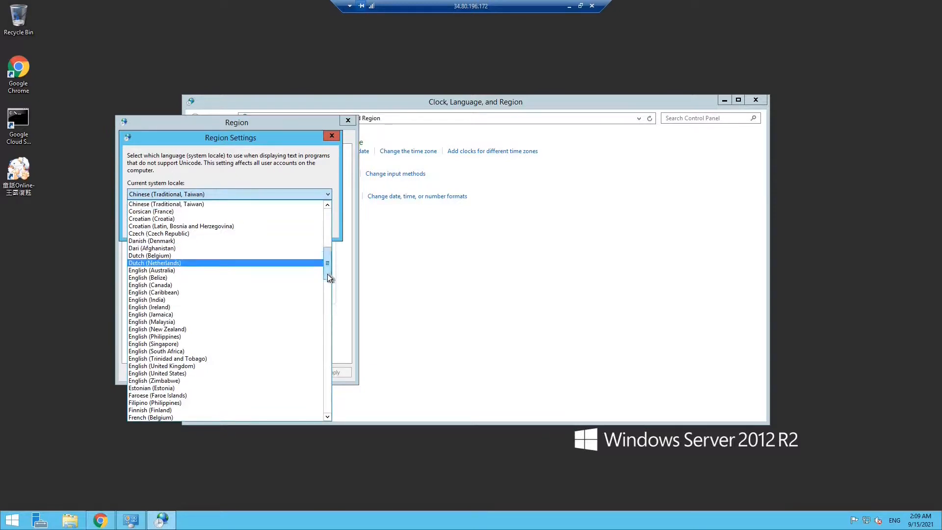
scroll(328, 274, down, 3)
scroll(328, 268, up, 1)
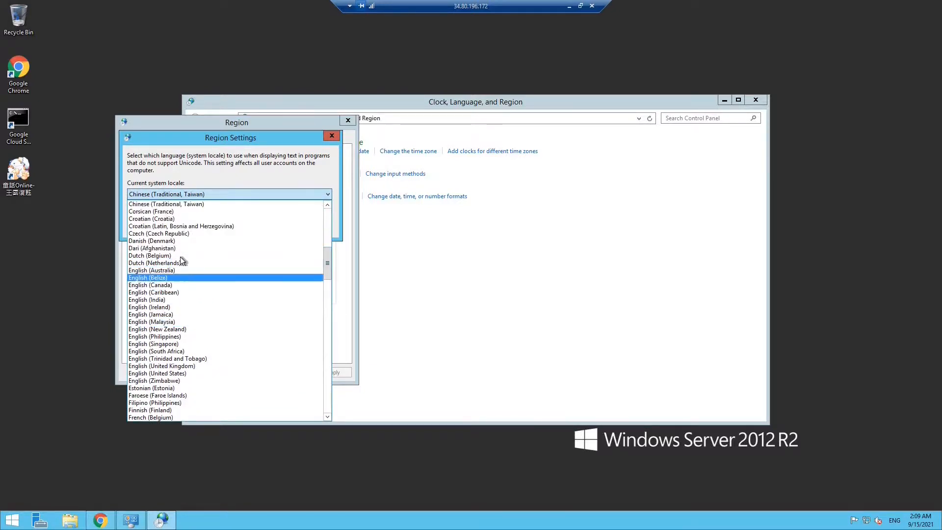
click(195, 369)
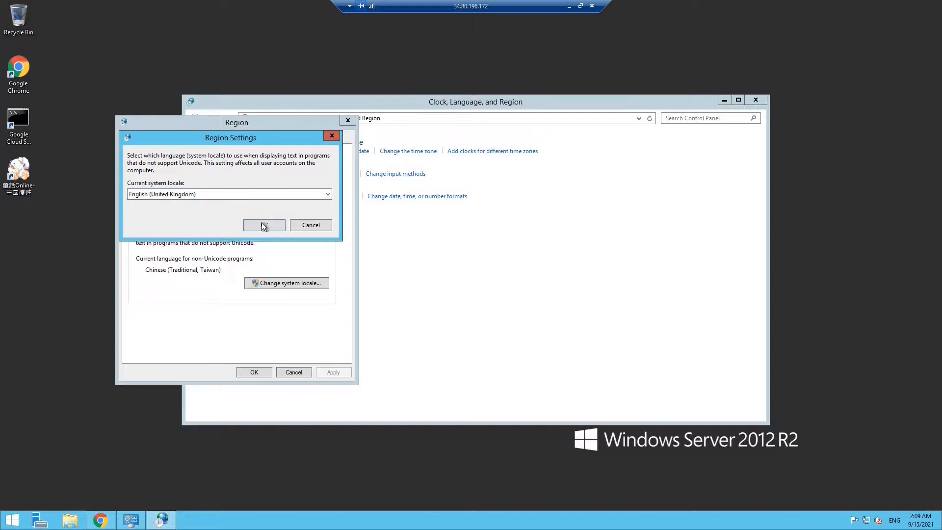
click(264, 193)
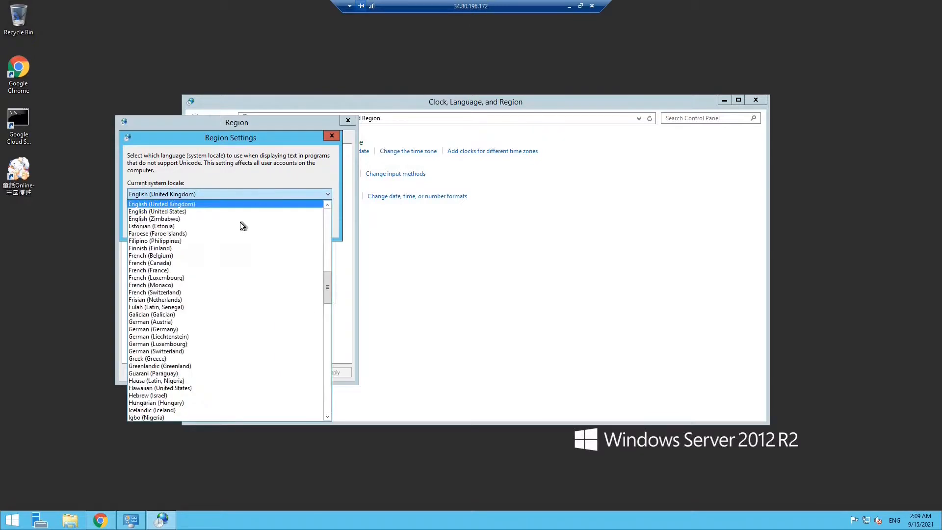
drag(319, 278, 321, 255)
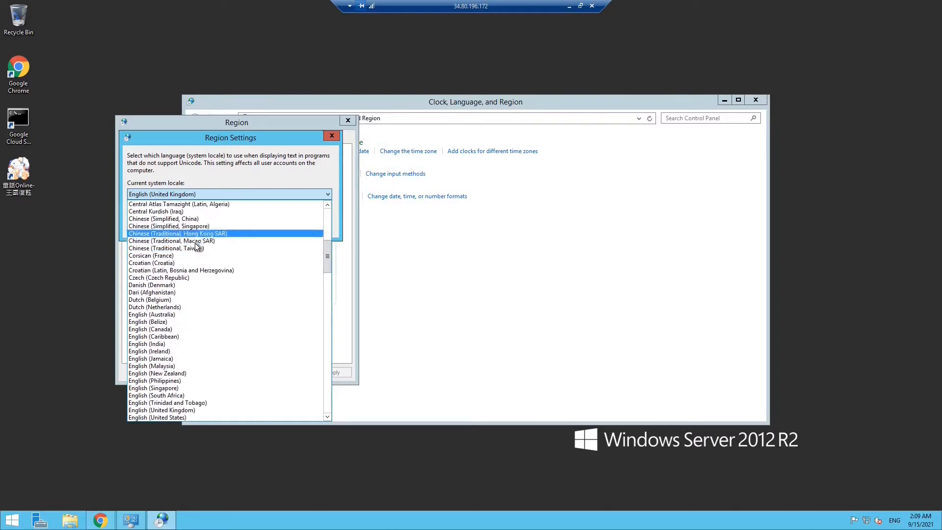
click(197, 249)
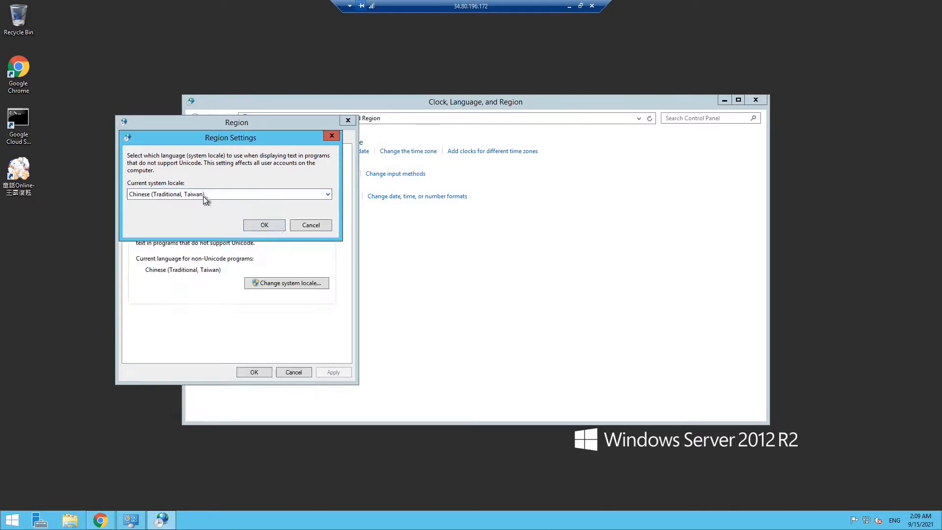
click(276, 225)
click(257, 371)
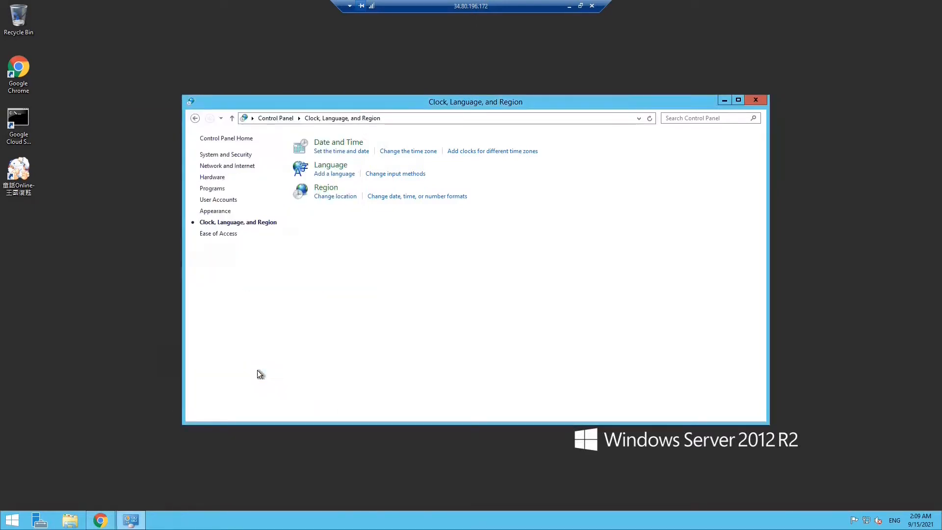
- Close Control Panel and open the C:\Lager\nflonline folder in File Explorer
click(755, 100)
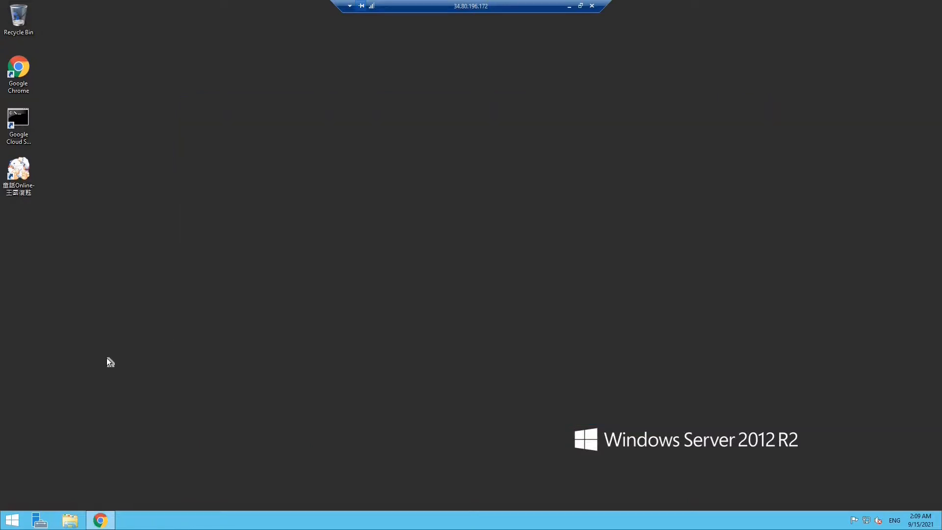
click(70, 520)
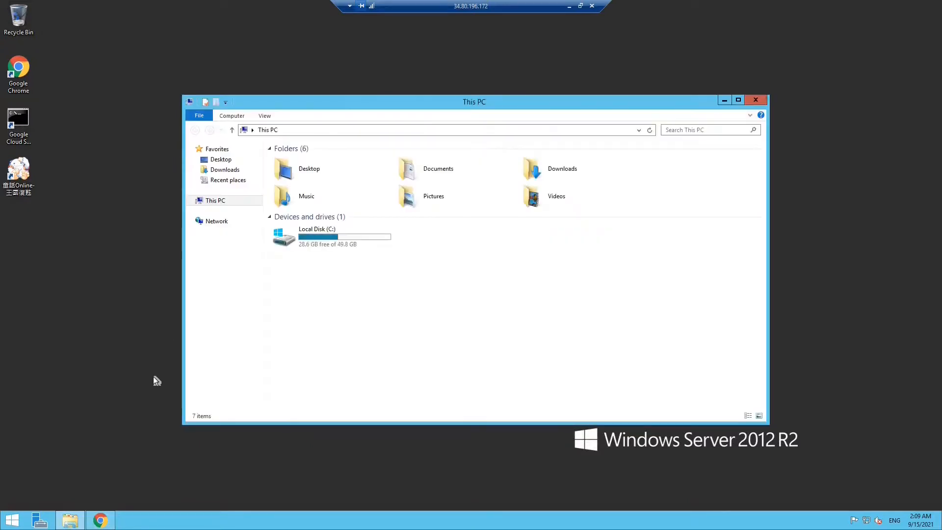
double_click(317, 243)
double_click(301, 160)
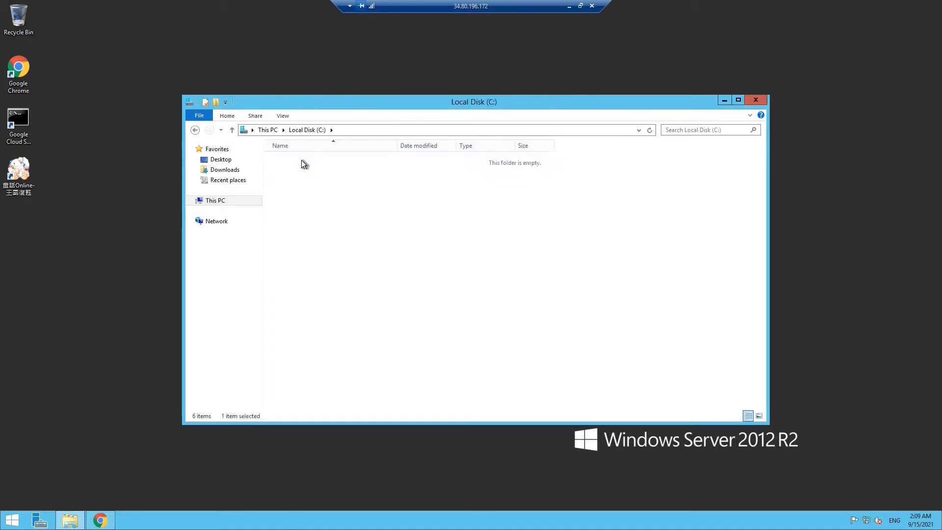
click(301, 160)
double_click(301, 160)
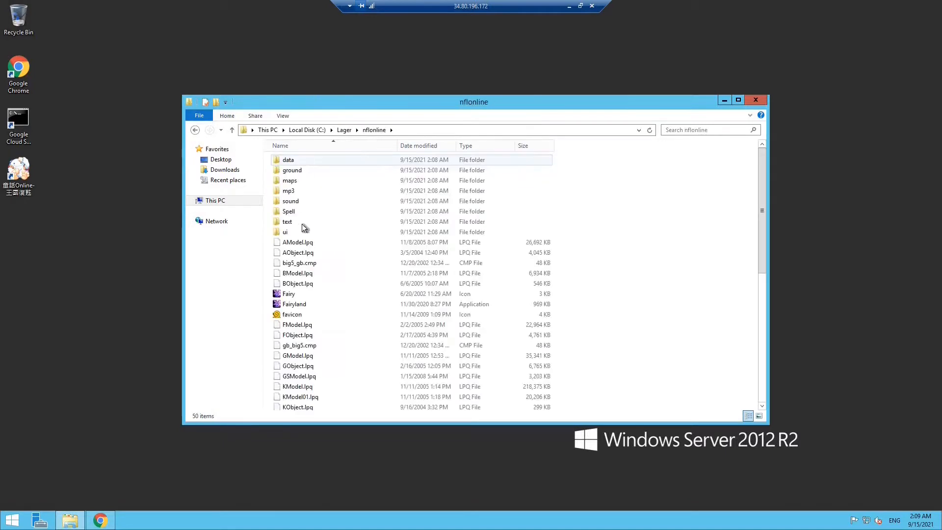
- Set Fairyland to Windows 7 compatibility mode with reduced color mode off
click(300, 306)
right_click(297, 308)
click(344, 450)
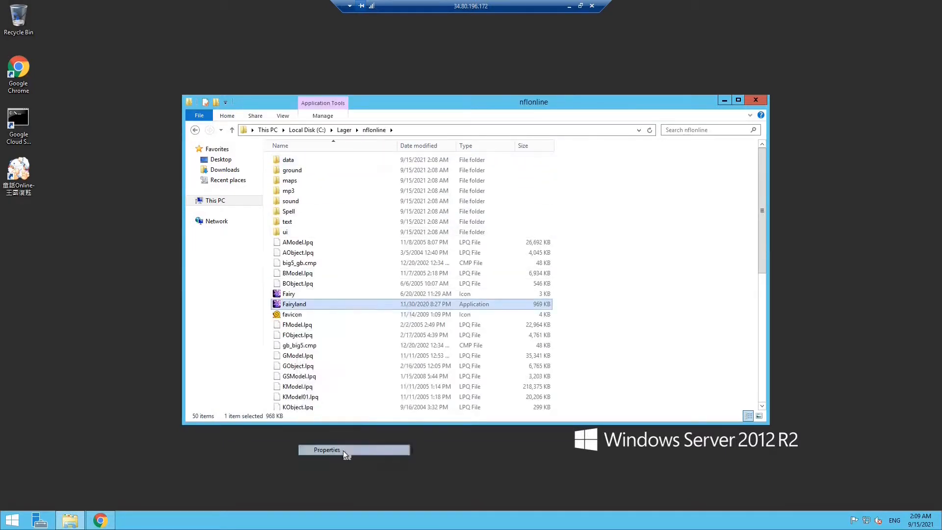
click(347, 279)
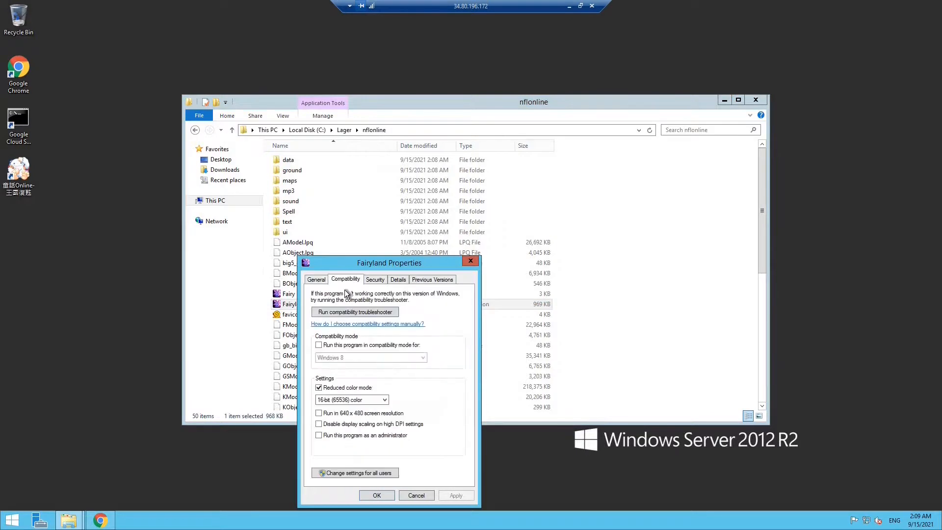
click(319, 346)
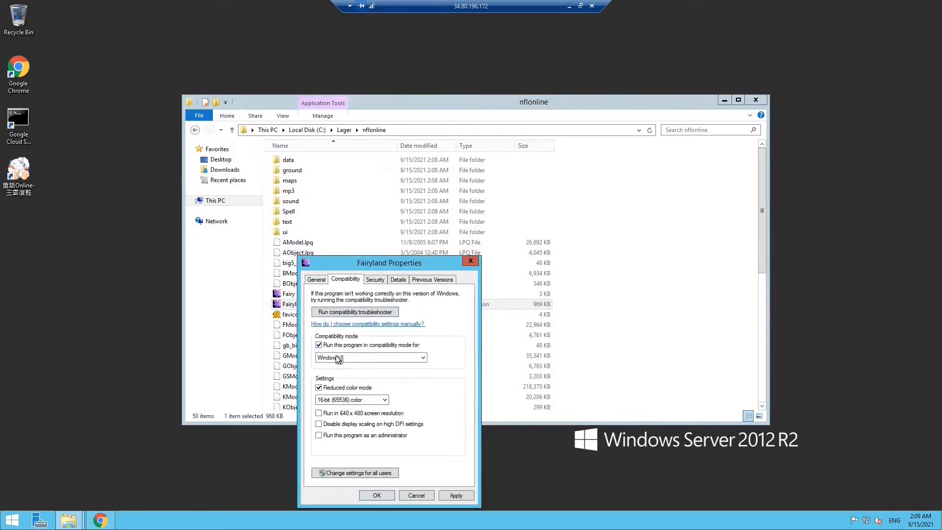
click(353, 358)
click(343, 413)
click(319, 388)
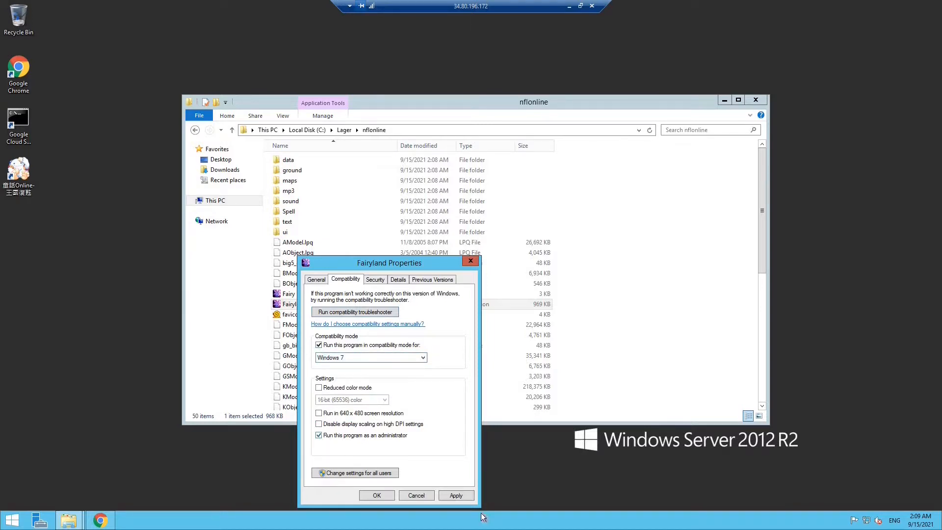
click(378, 495)
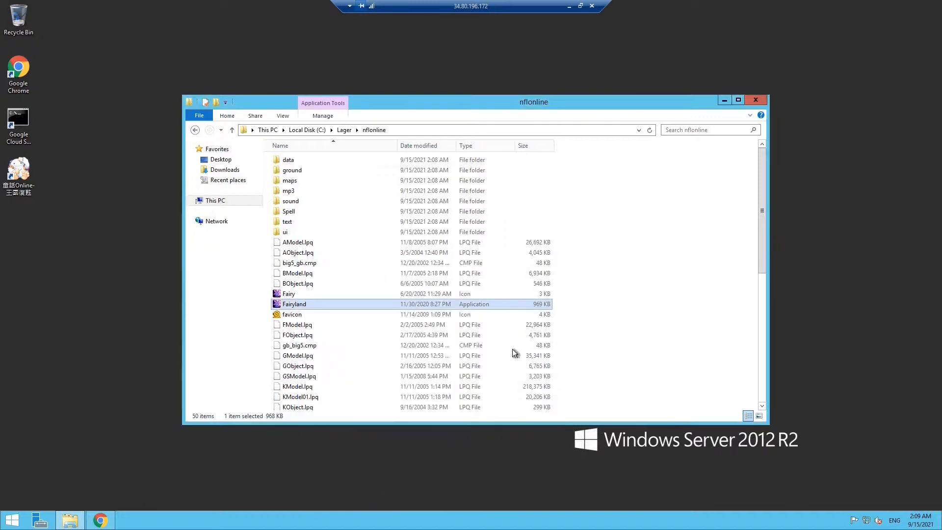
- Save compatibility settings for login, close the folder, and launch 童話Online
drag(759, 249, 758, 302)
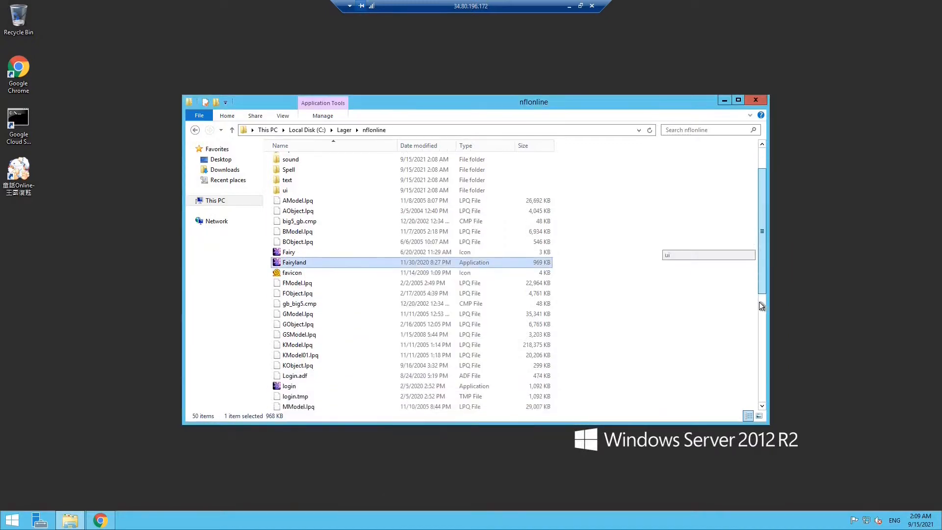
right_click(287, 319)
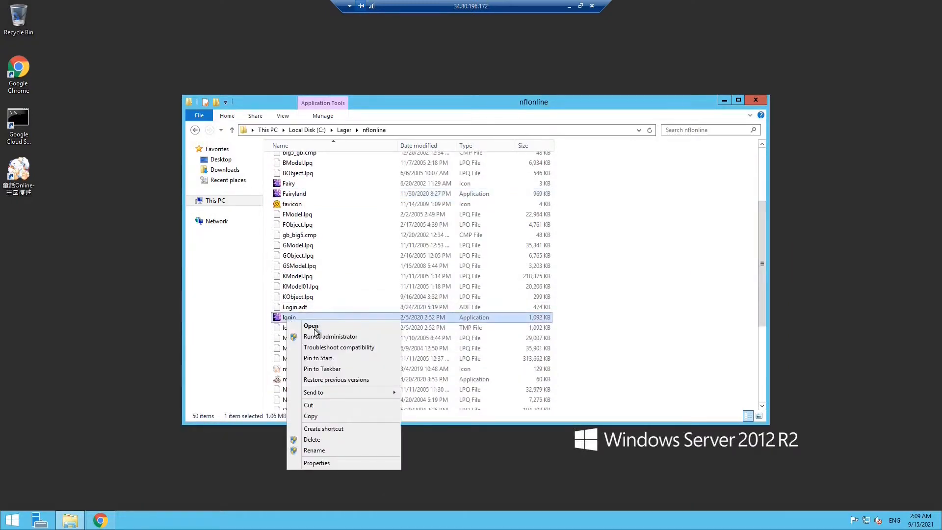
click(318, 462)
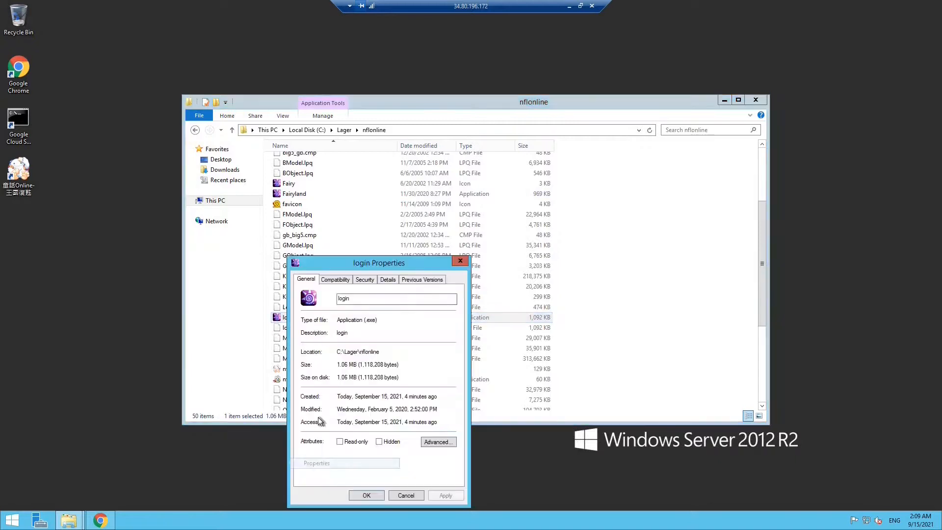
click(334, 279)
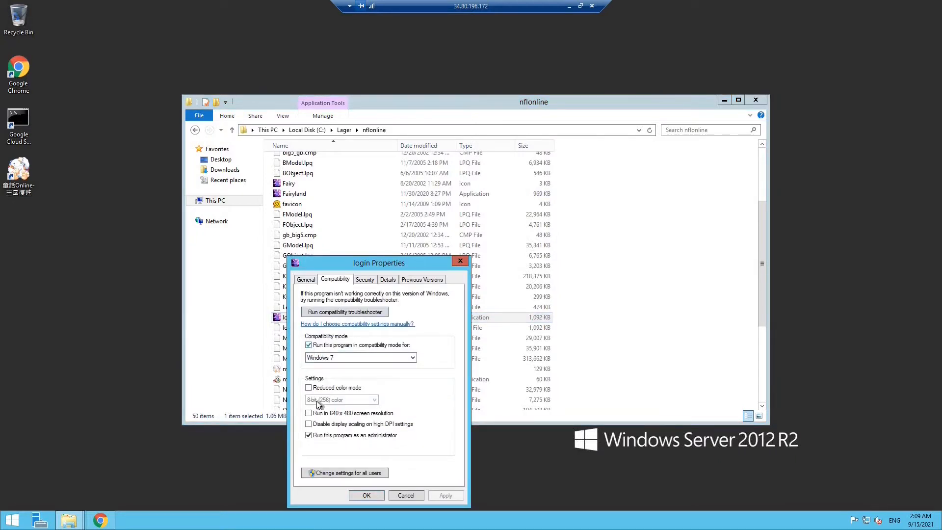
click(366, 495)
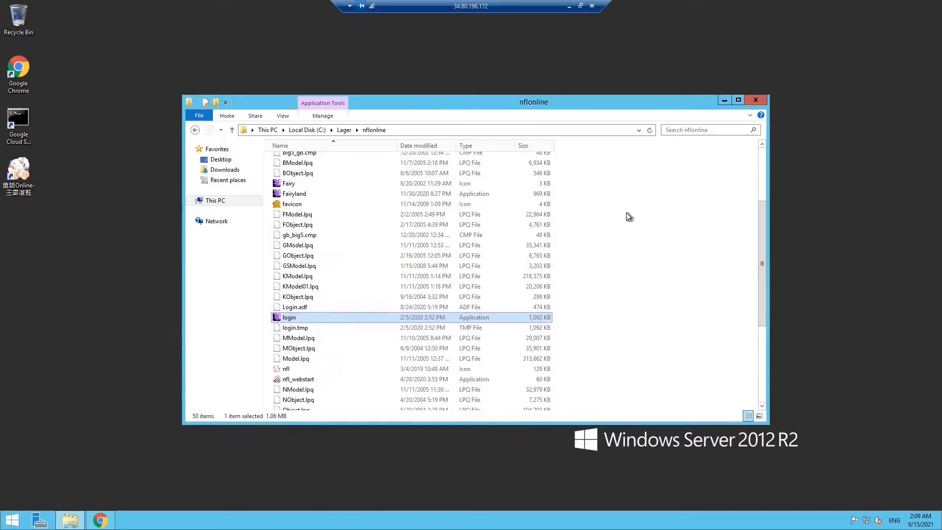
click(757, 99)
double_click(20, 175)
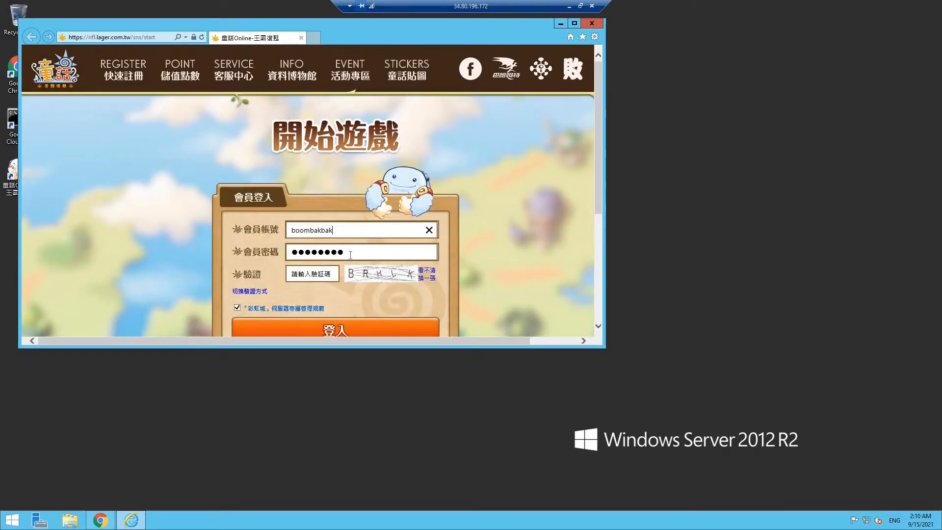
- Enter the image verification code and submit the 童話Online member login
click(316, 278)
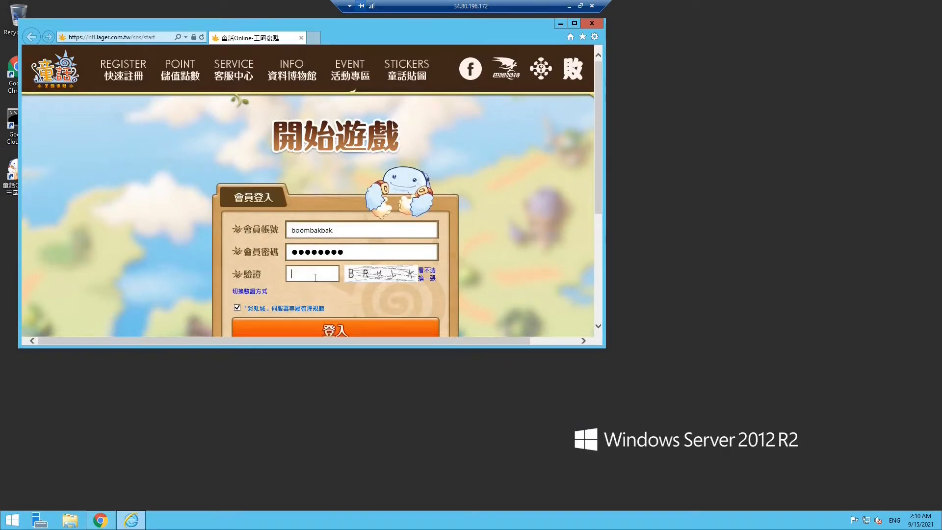
text(brhlk)
click(339, 331)
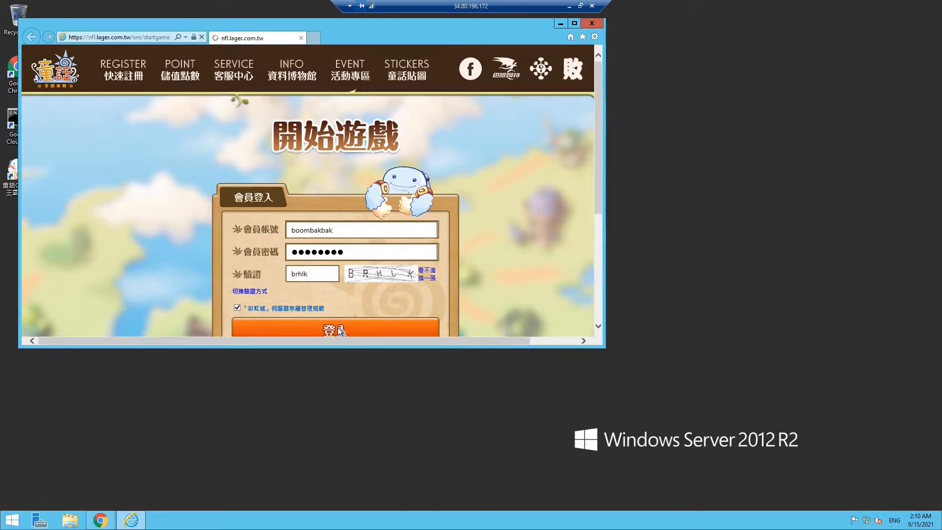
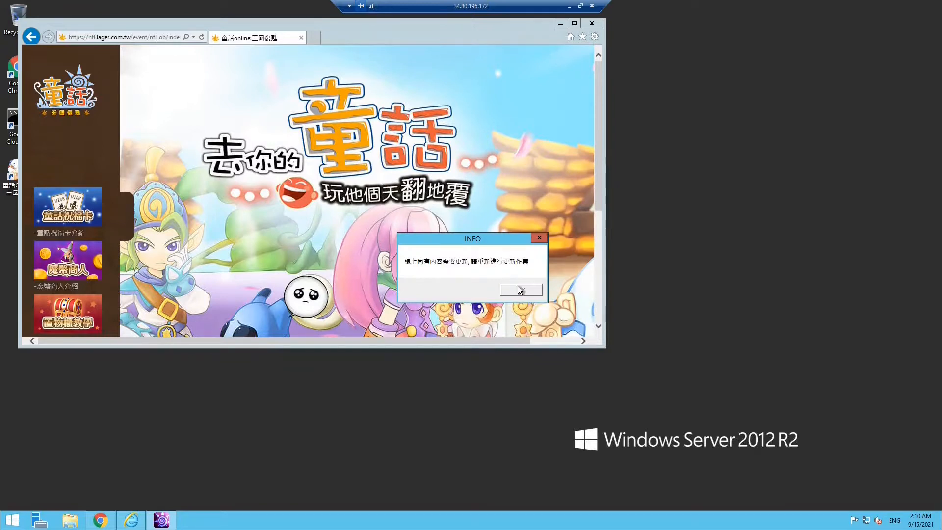
- Dismiss the INFO update notice and launch FairyLand via GAME START on the game website
click(520, 291)
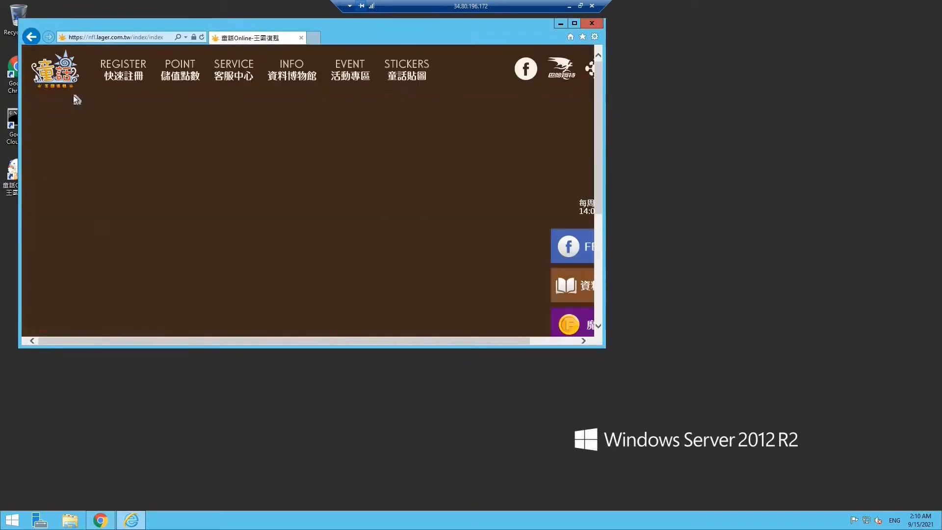
click(91, 193)
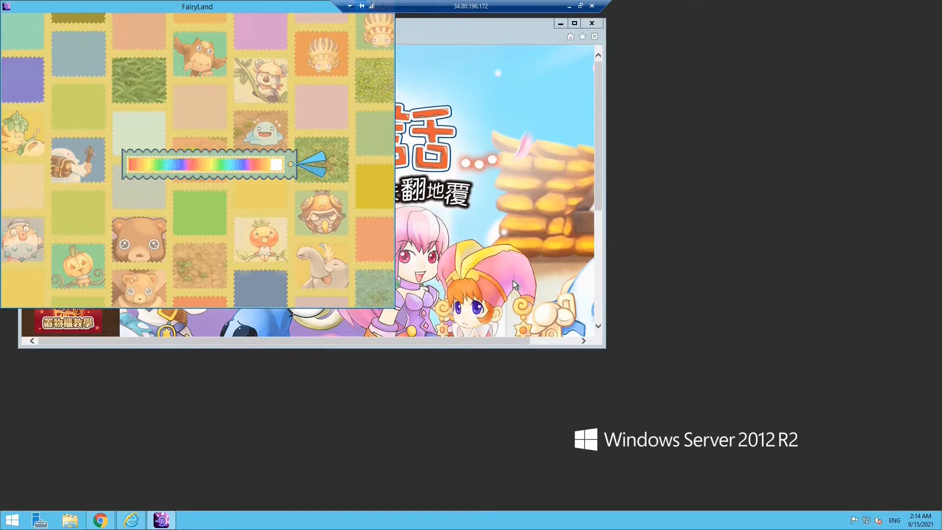
- Join the 吉恩村分流2 channel and enter the game with the character
click(74, 121)
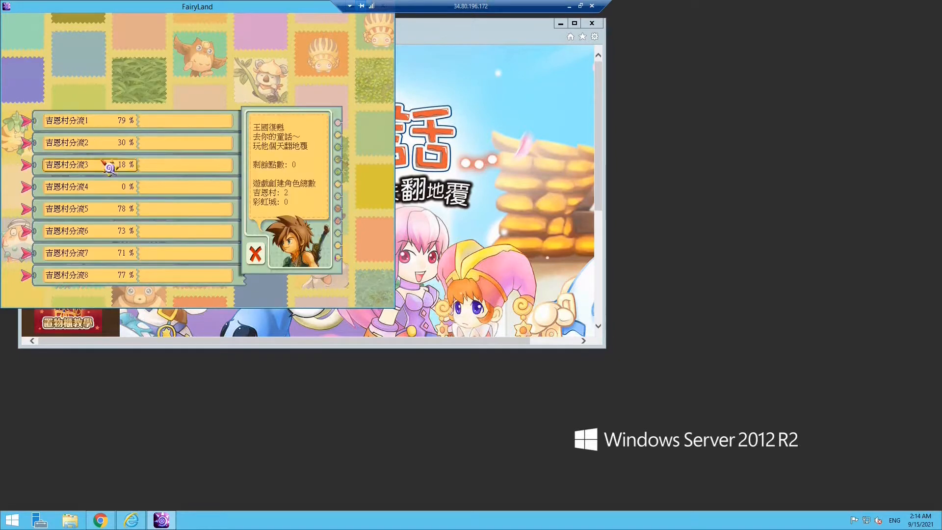
click(115, 141)
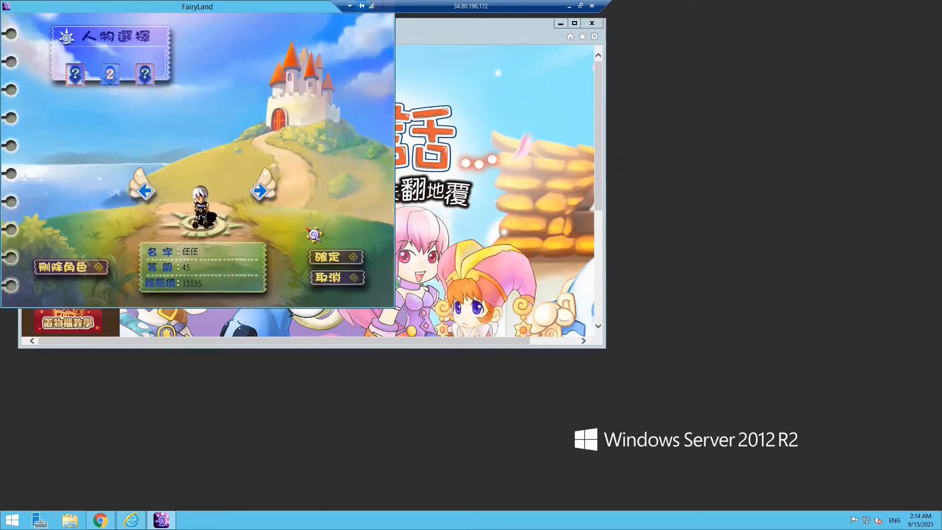
click(339, 260)
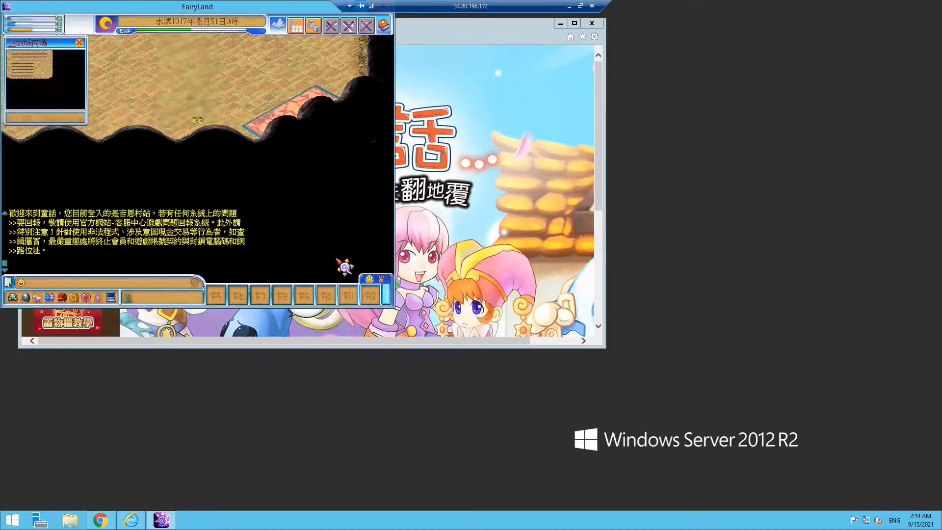
- Turn off day-night changes and hide other players in system settings
key(Escape)
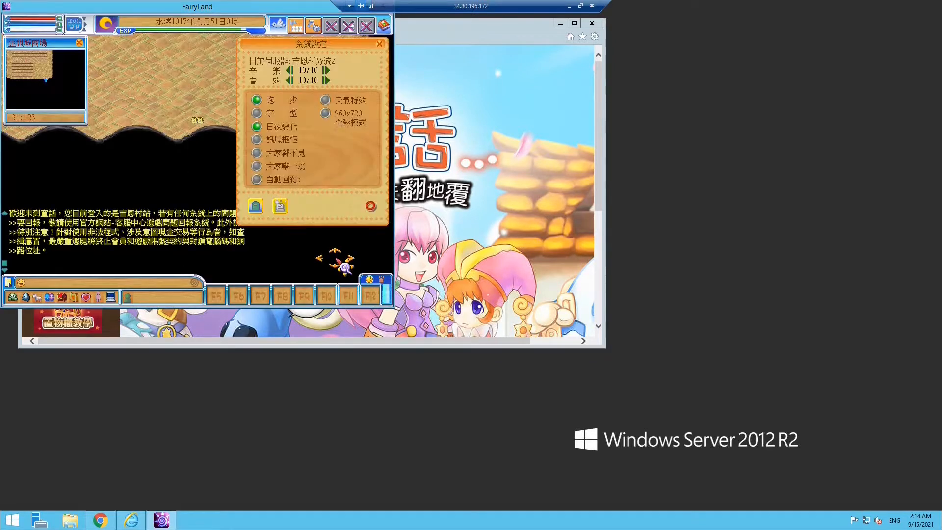
click(257, 126)
click(256, 153)
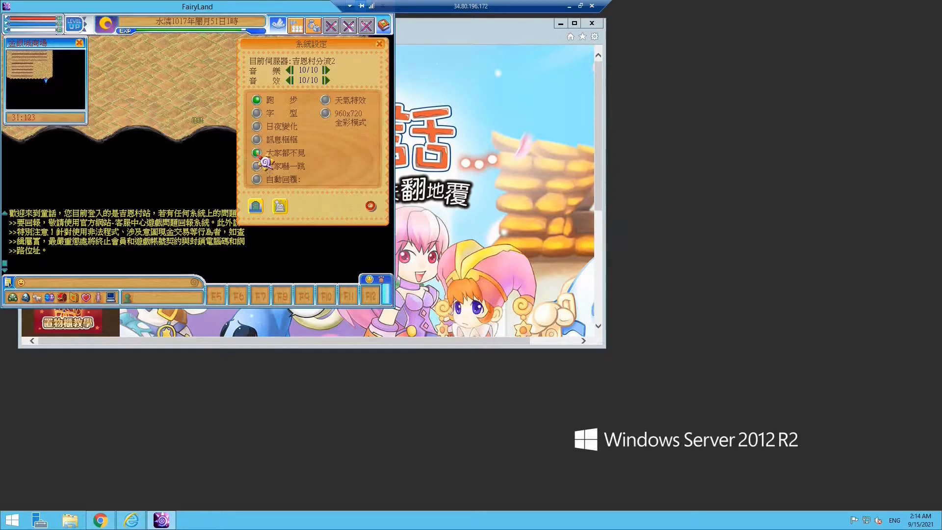
key(Escape)
click(244, 122)
- Buy a display rack from the merchant
click(231, 99)
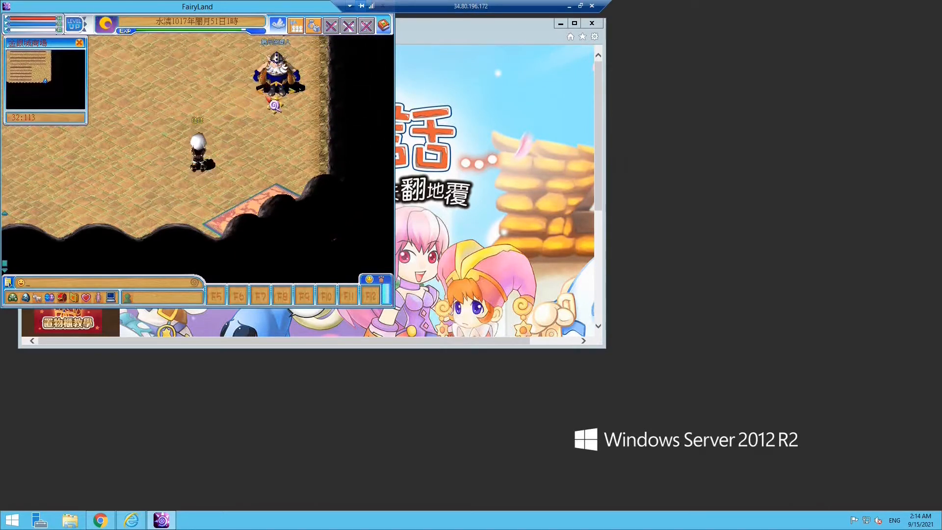
click(274, 103)
click(196, 155)
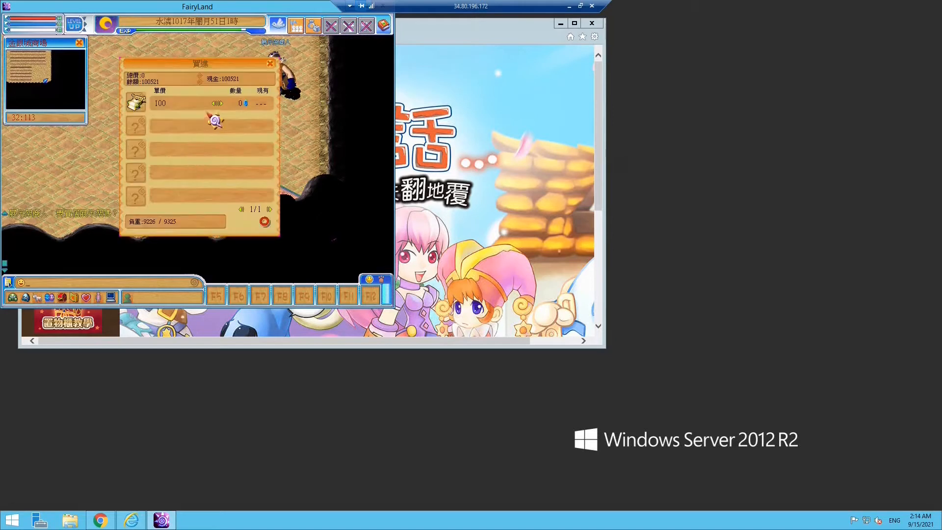
click(266, 222)
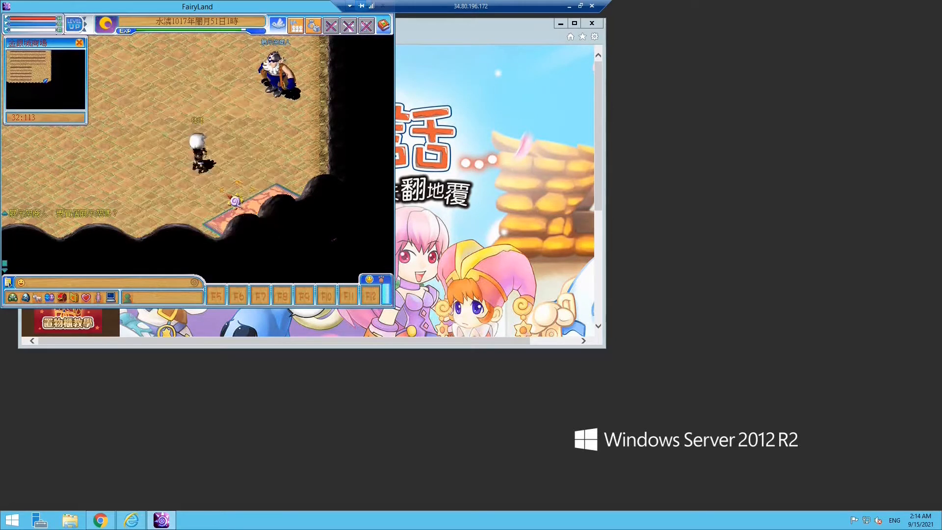
- Walk to the exit NPC and choose to switch channels
click(120, 138)
click(122, 136)
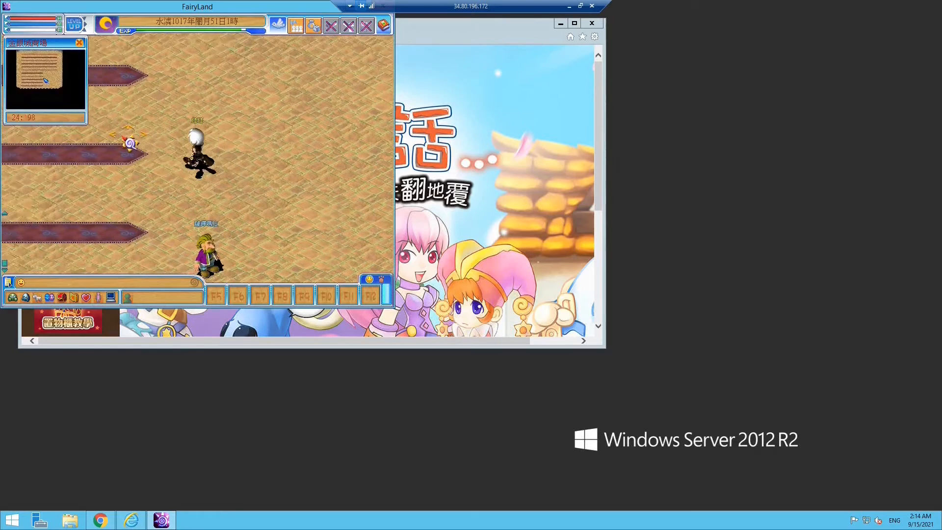
click(123, 135)
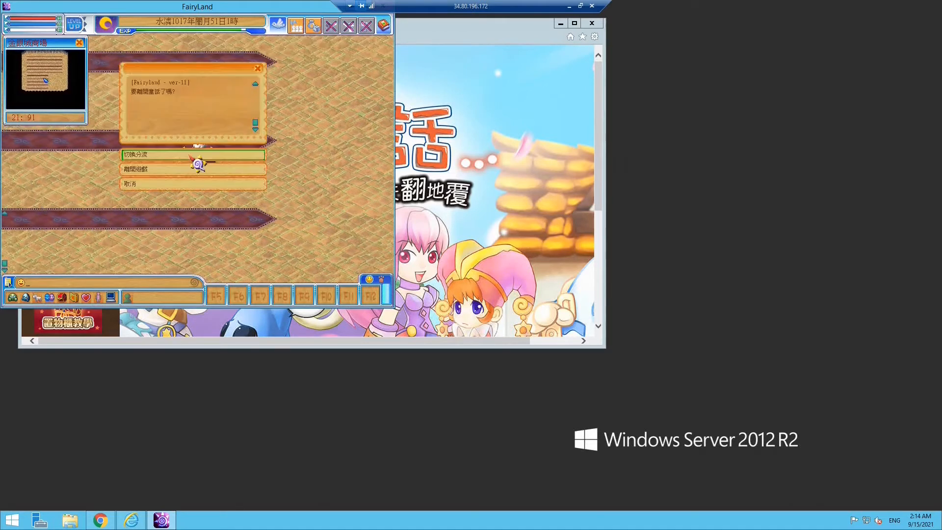
click(131, 154)
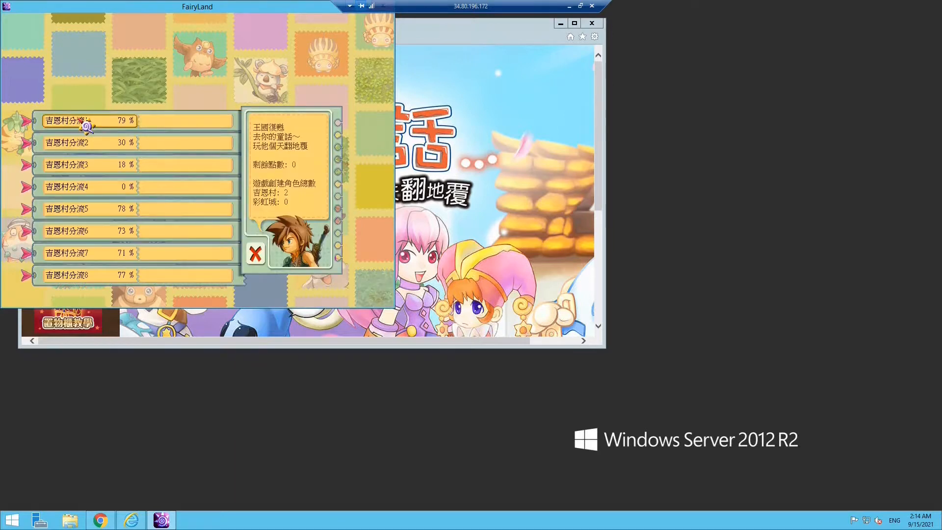
- Rejoin on 吉恩村分流1, walk through the market to a free spot, and open the inventory
click(85, 122)
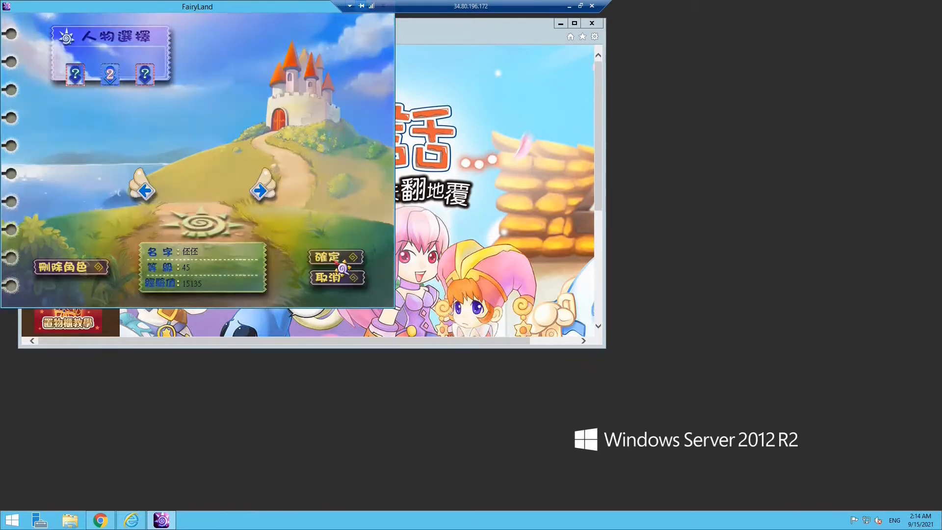
click(338, 262)
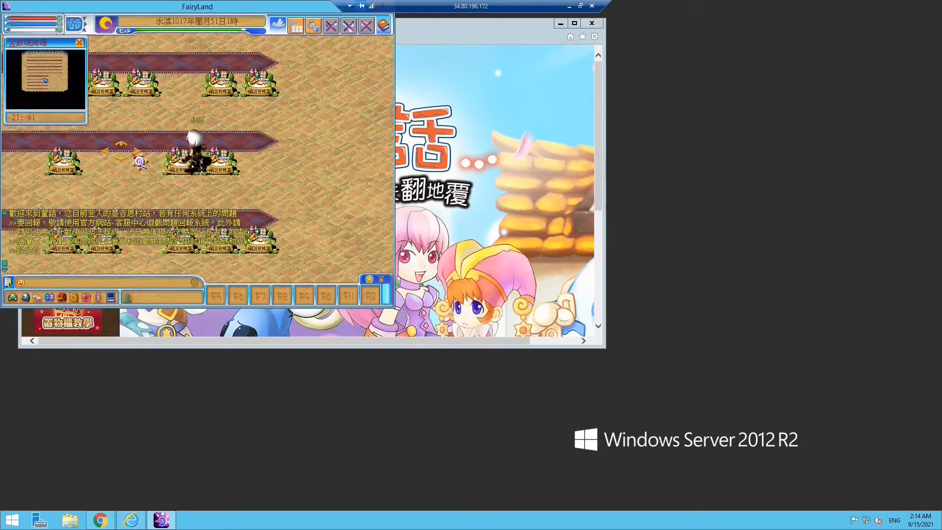
click(123, 158)
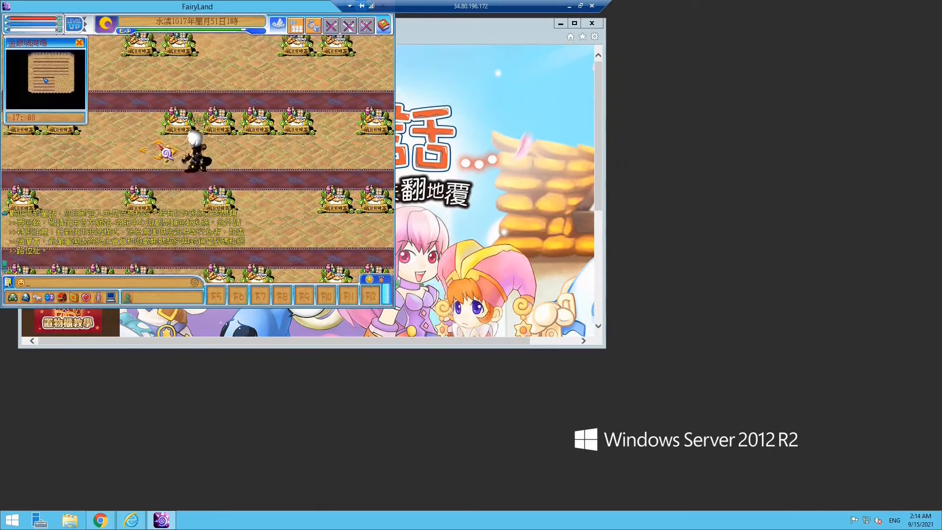
click(214, 99)
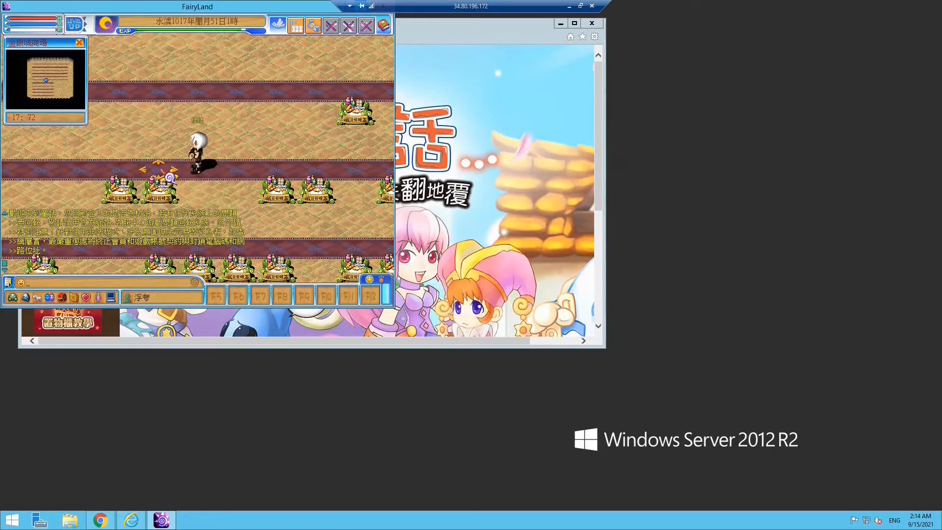
click(185, 232)
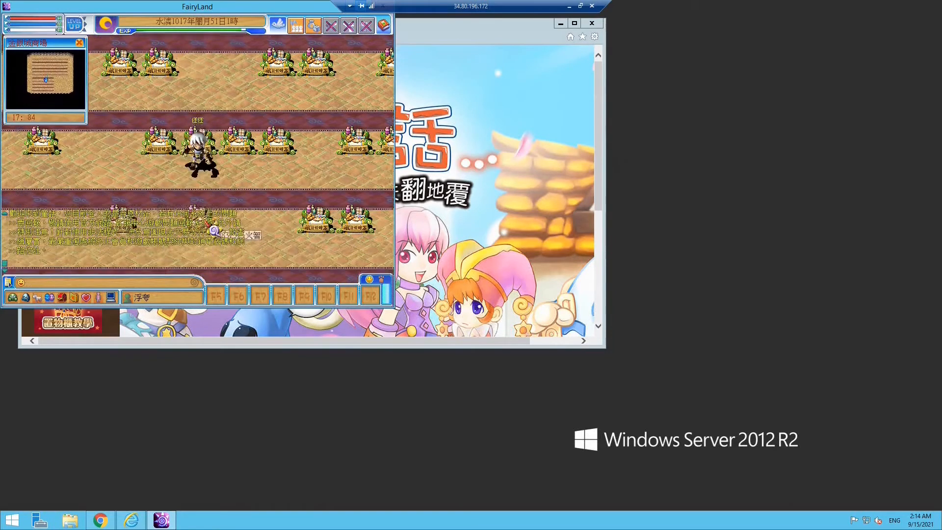
click(218, 210)
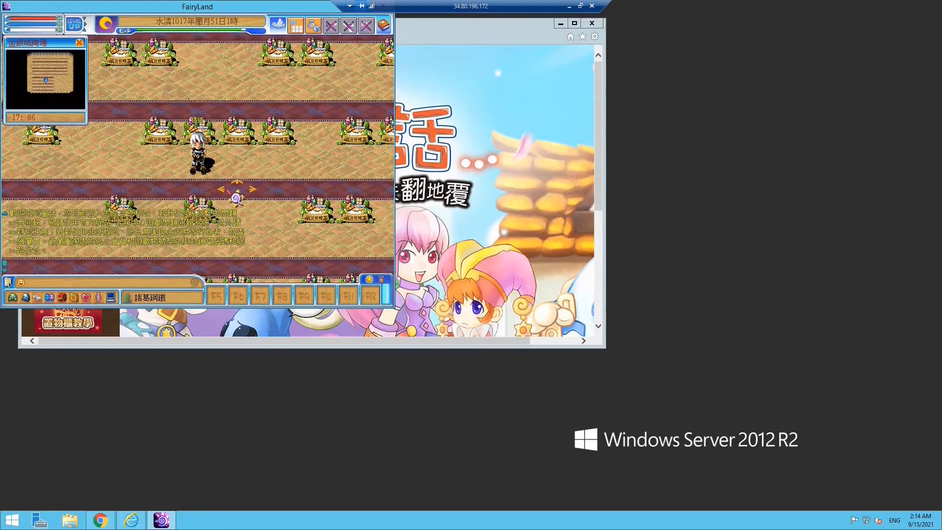
click(238, 197)
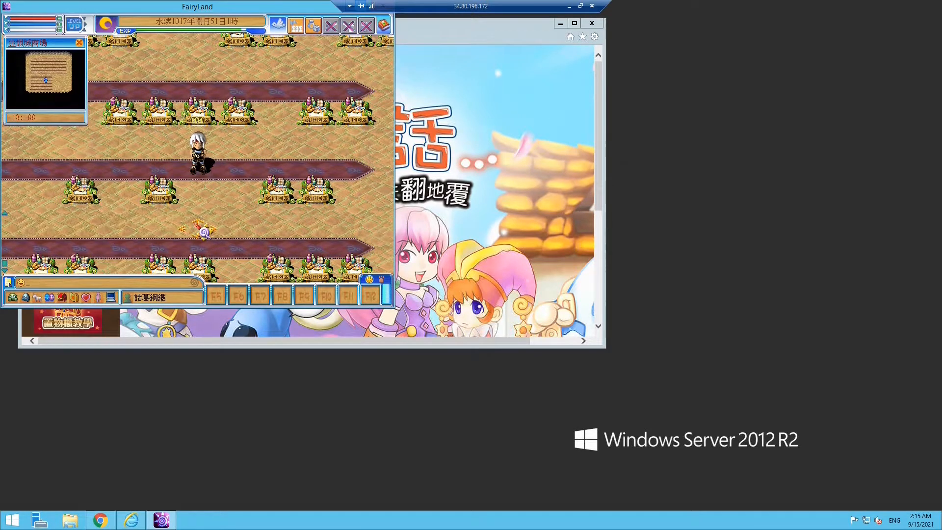
key(ctrl+e)
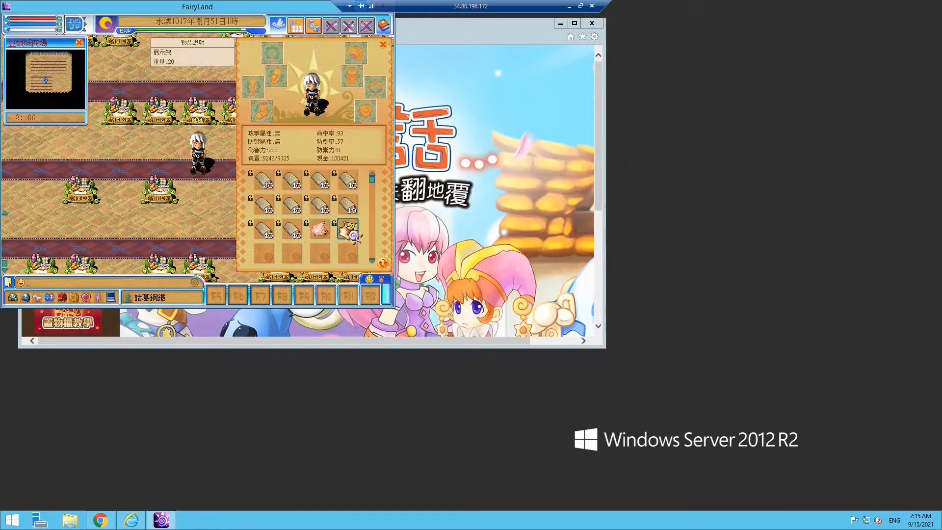
- List 超級傳送粉末 on the display rack at 123,456, then reopen the rack to verify
double_click(346, 229)
drag(324, 232, 95, 83)
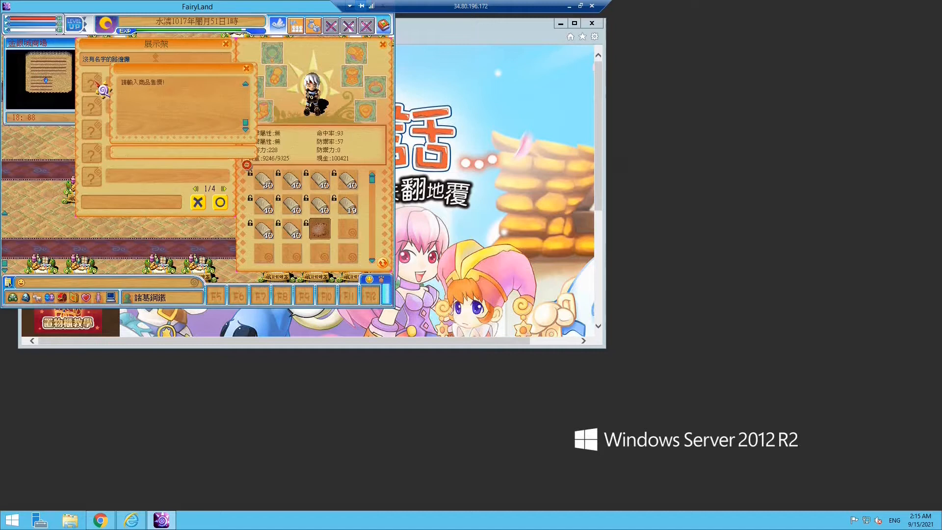
key(Return)
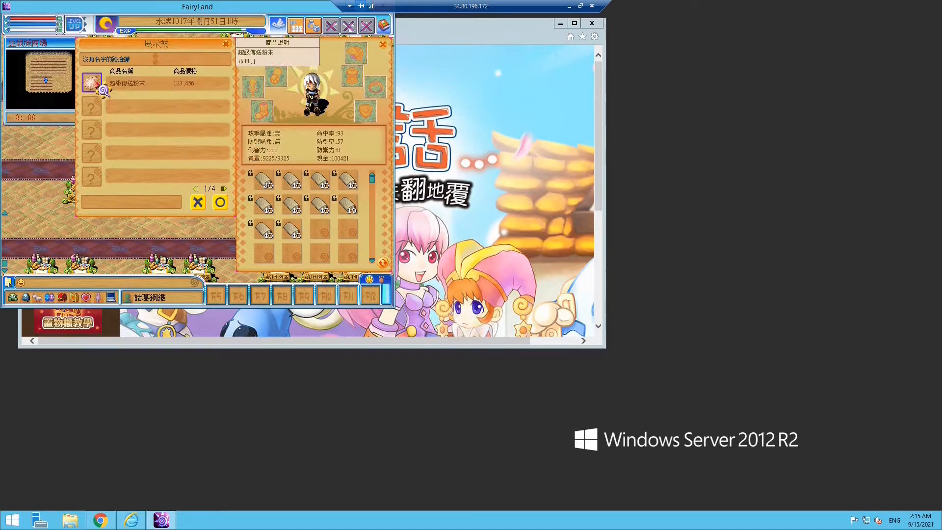
click(220, 202)
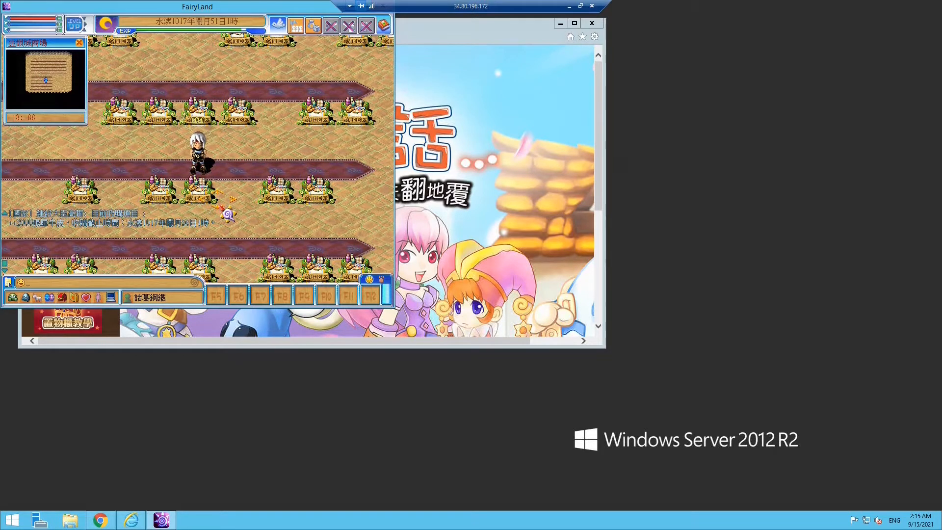
click(201, 191)
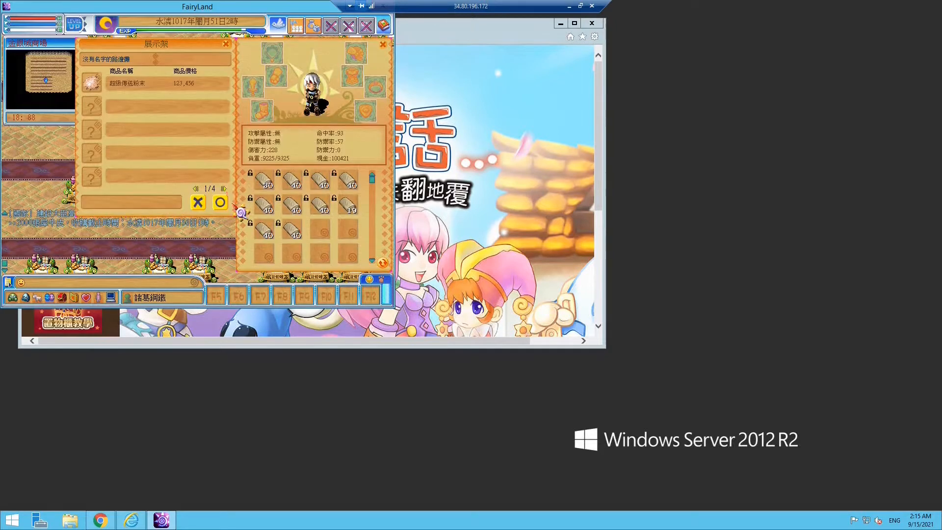
click(220, 203)
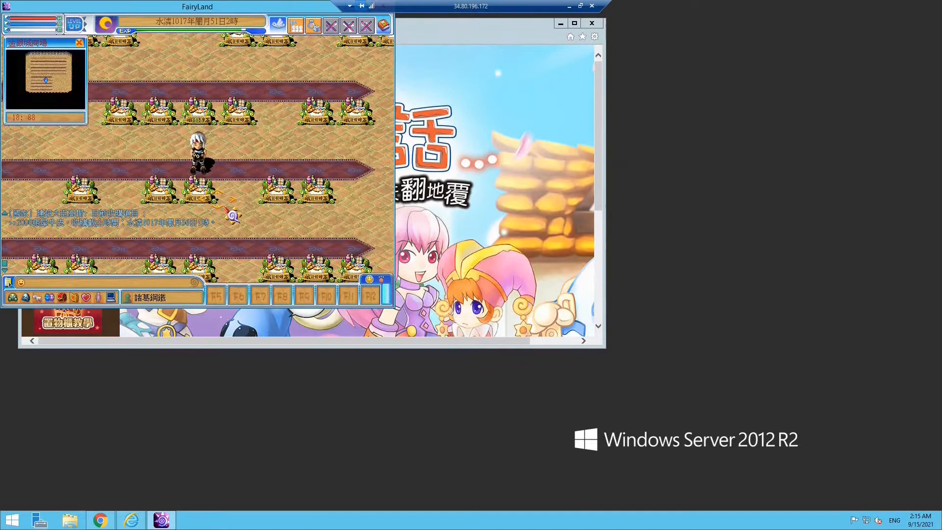
click(593, 7)
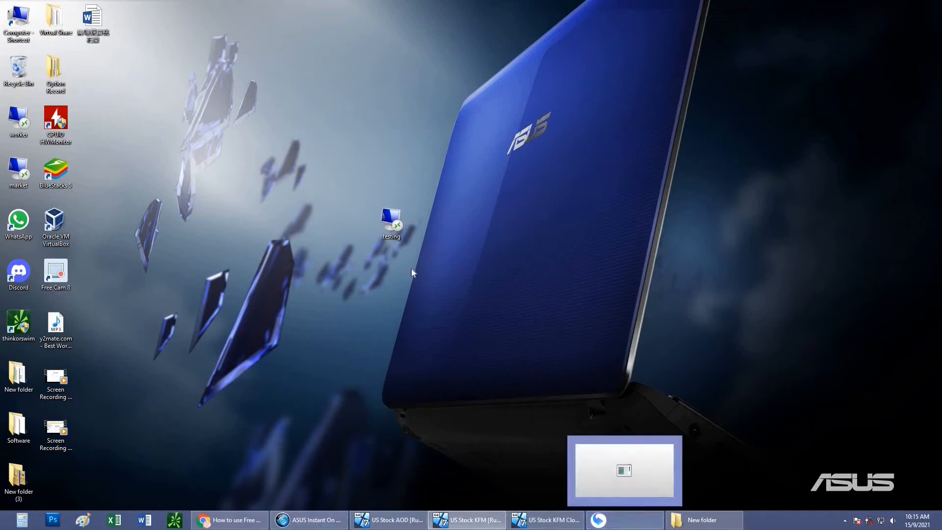
double_click(396, 232)
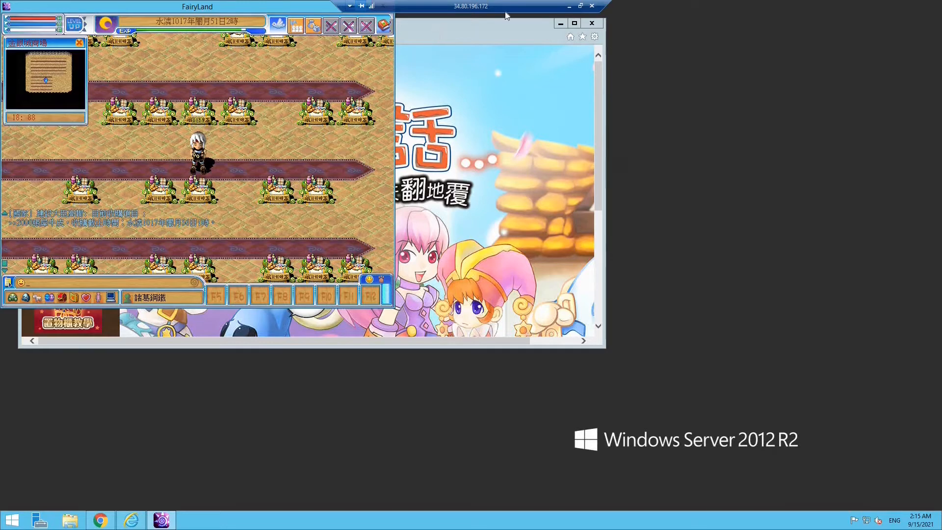
click(570, 6)
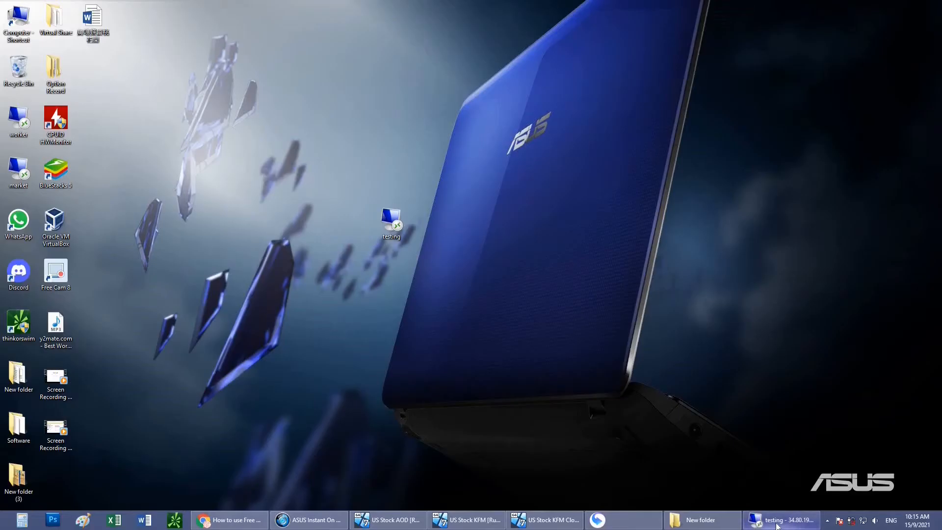
mouse_move(776, 524)
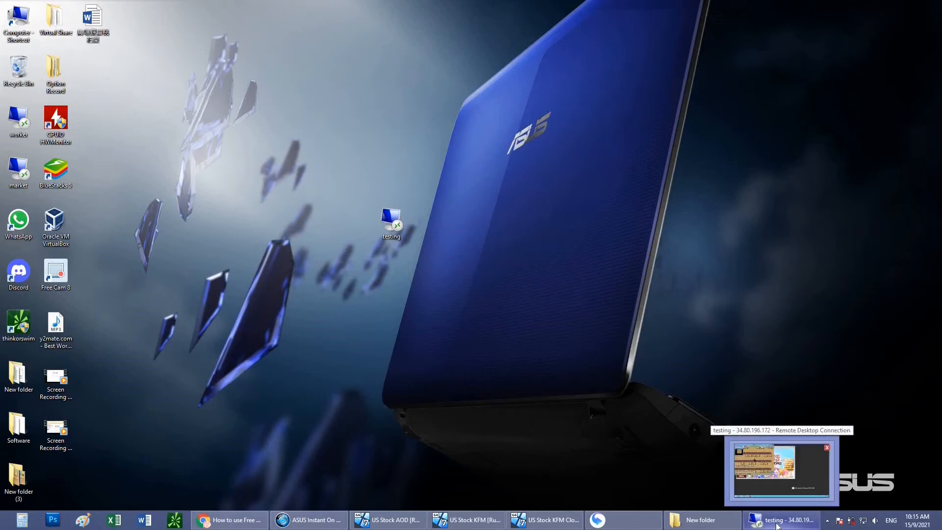
click(776, 524)
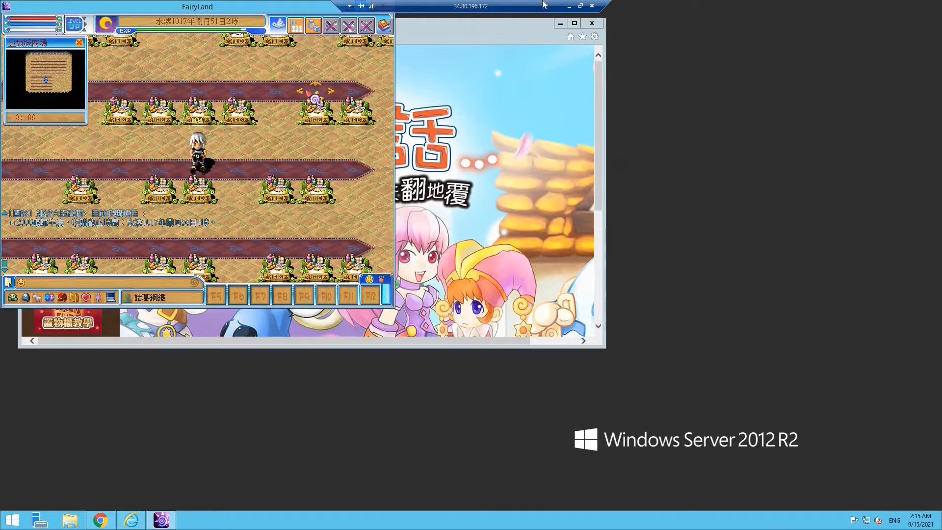
click(593, 6)
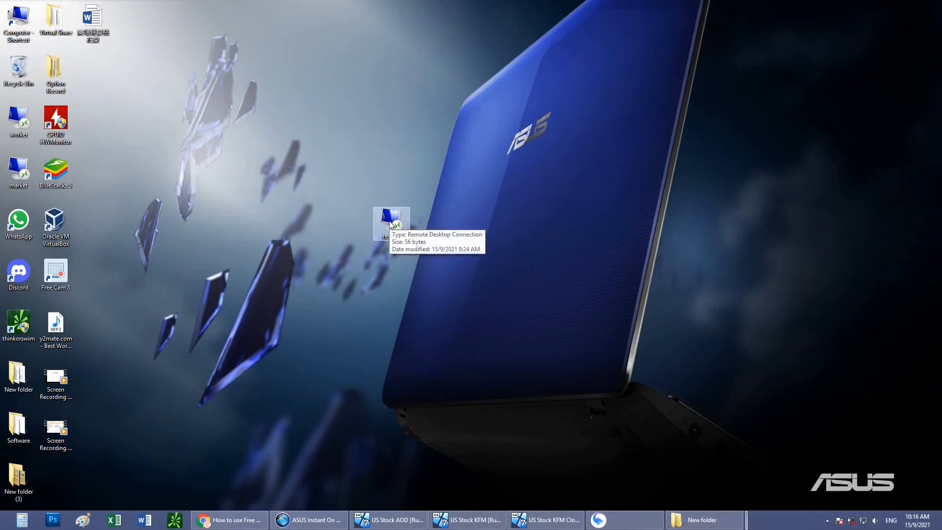
double_click(391, 224)
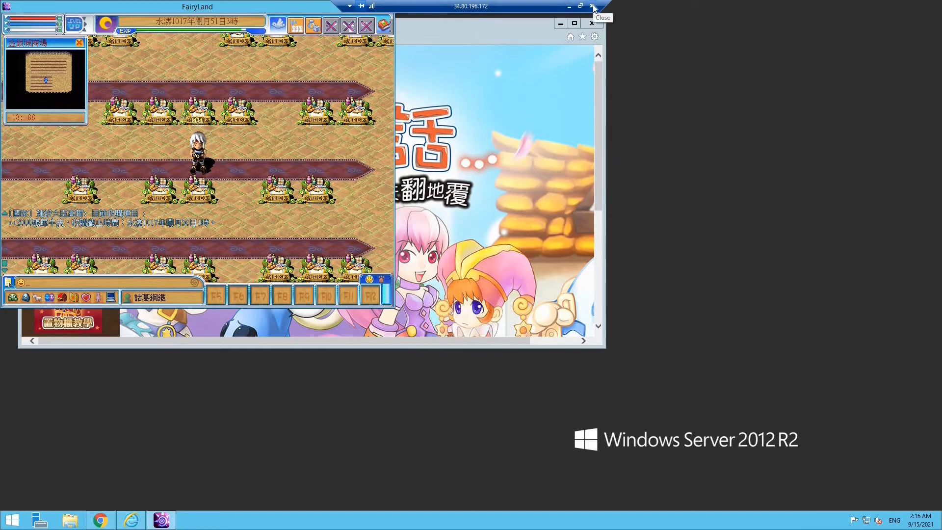
- Move the FairyLand window aside, show the server desktop, and open Chrome maximized
drag(286, 11, 369, 62)
click(554, 26)
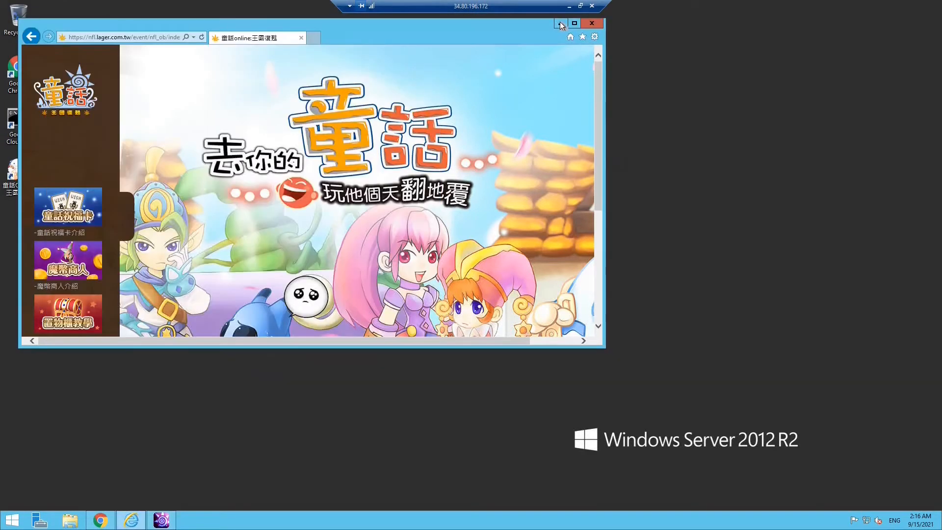
key(super+d)
double_click(27, 68)
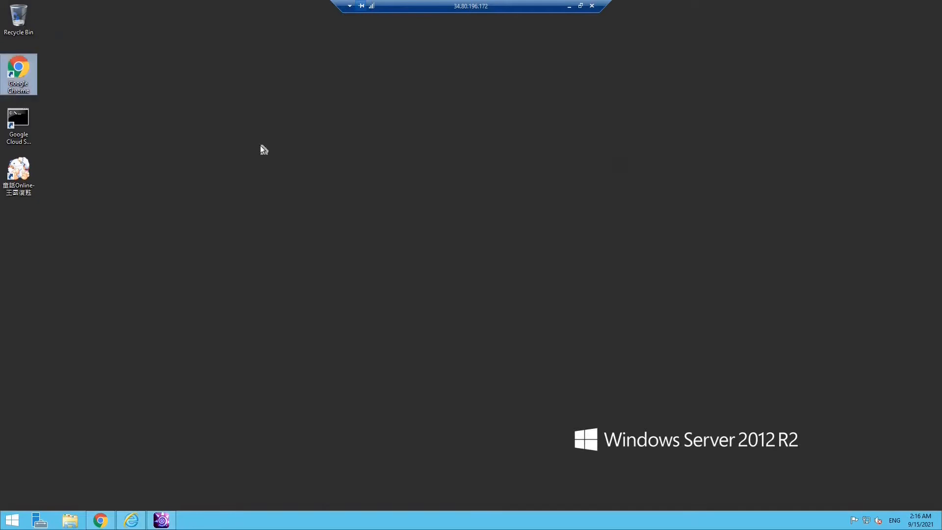
double_click(251, 19)
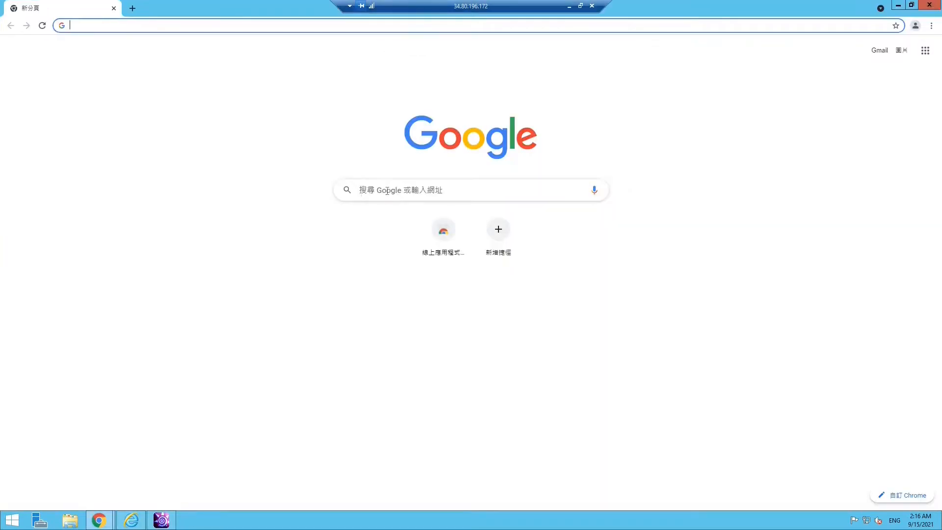
- Search 'youtube' in Google and open the 也可 – 不如 (女聲正式版) lyrics video
click(377, 191)
text(youtube)
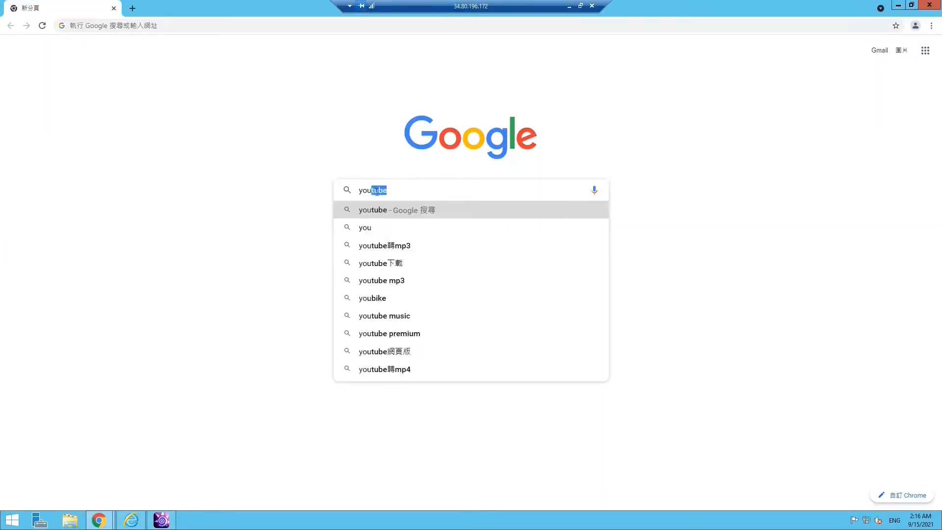
key(Return)
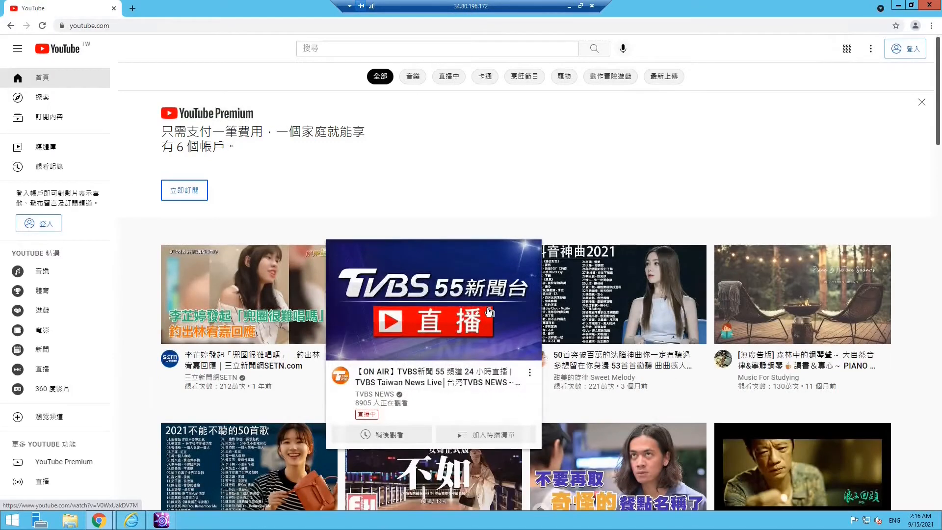
scroll(488, 312, down, 3)
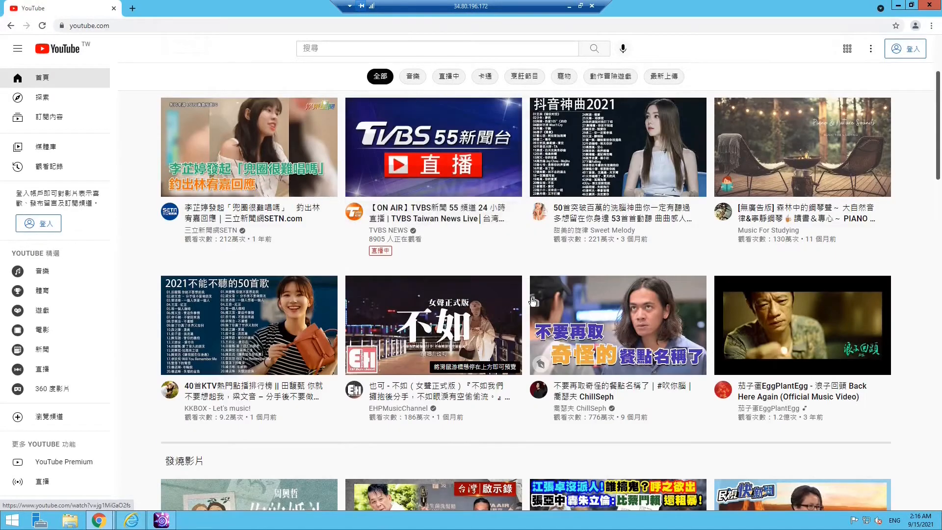
mouse_move(476, 338)
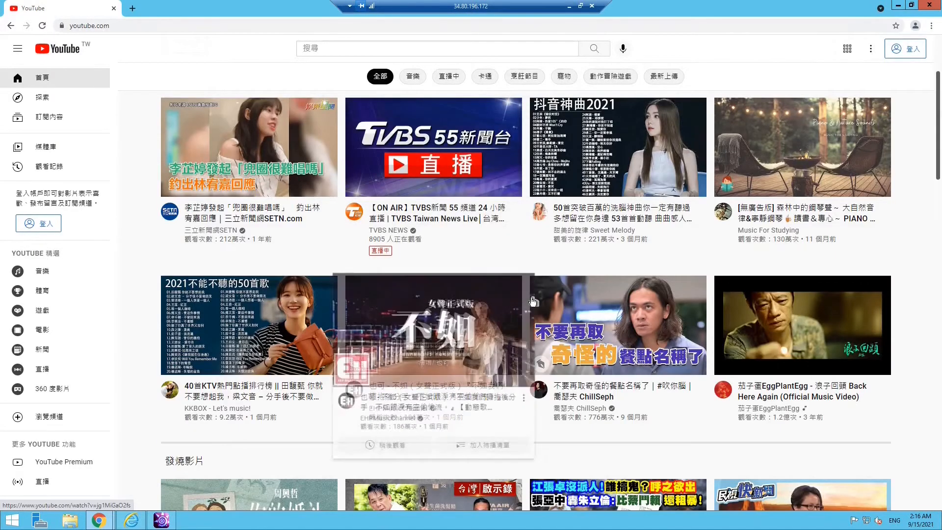
click(475, 338)
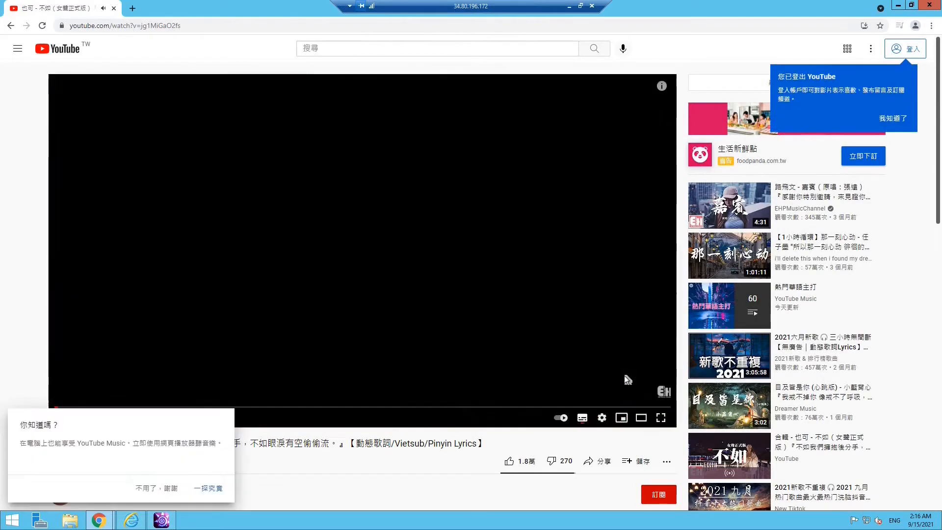
- Dismiss the YouTube Music popup and confirm the video keeps playing in the remote session
click(251, 488)
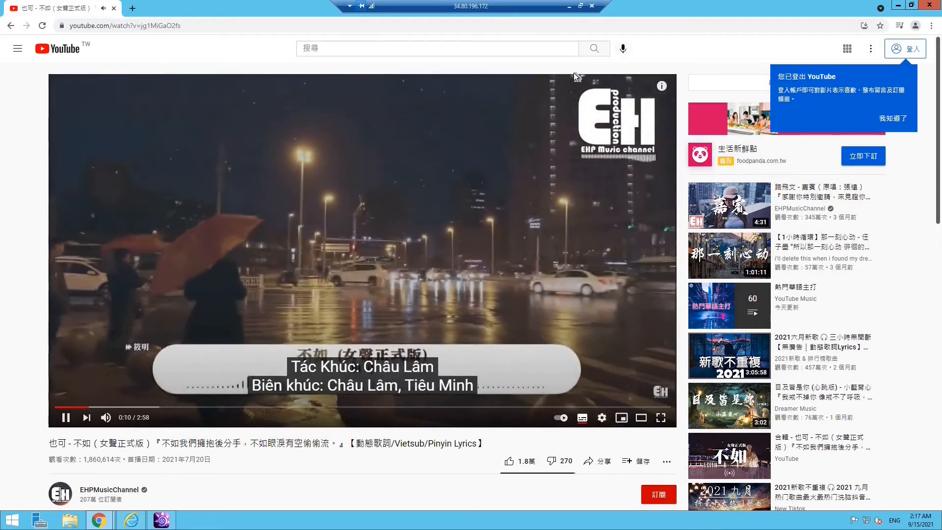
click(570, 6)
click(786, 521)
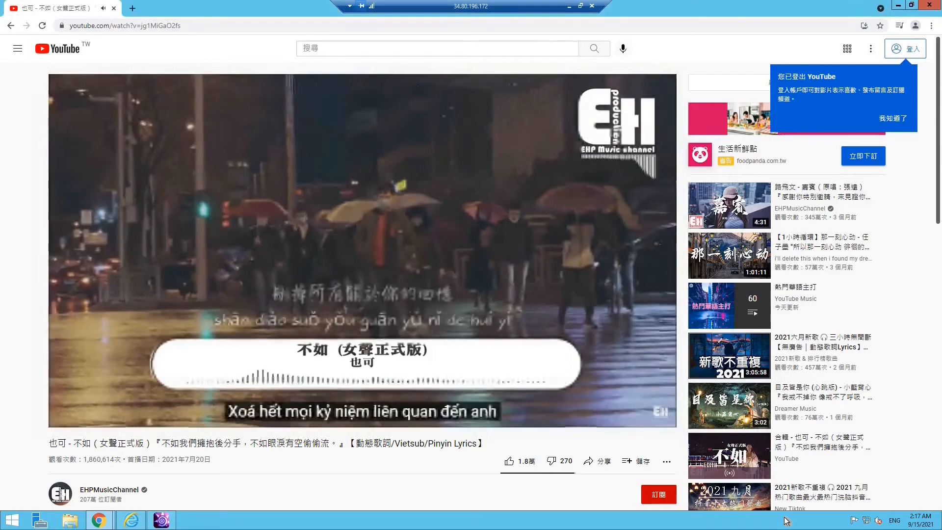